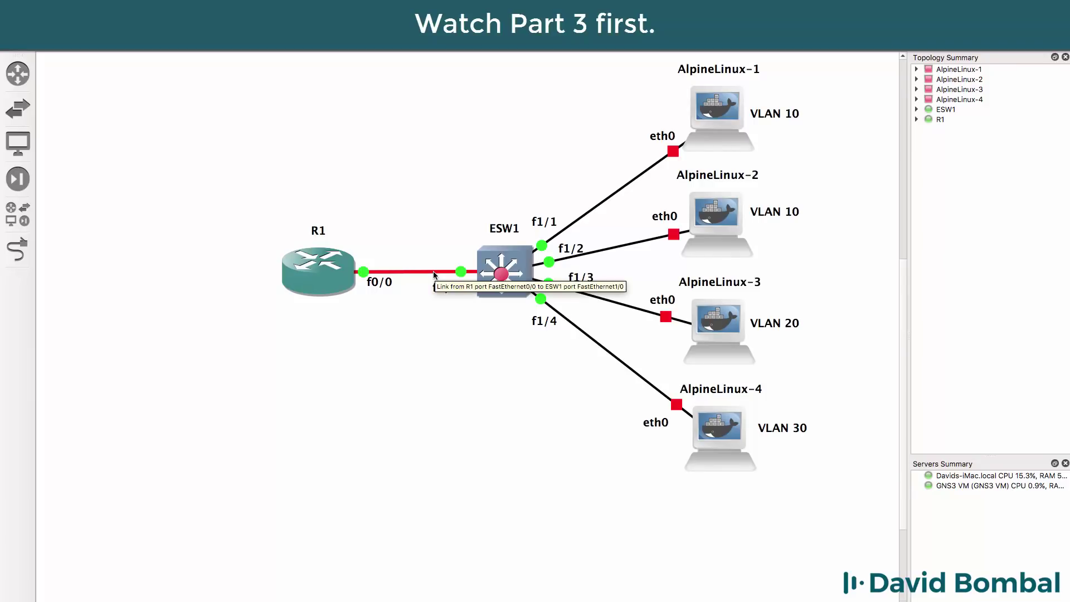
# Put ESW1's interface FastEthernet1/0 into switchport trunk mode
pyautogui.moveTo(334, 273)
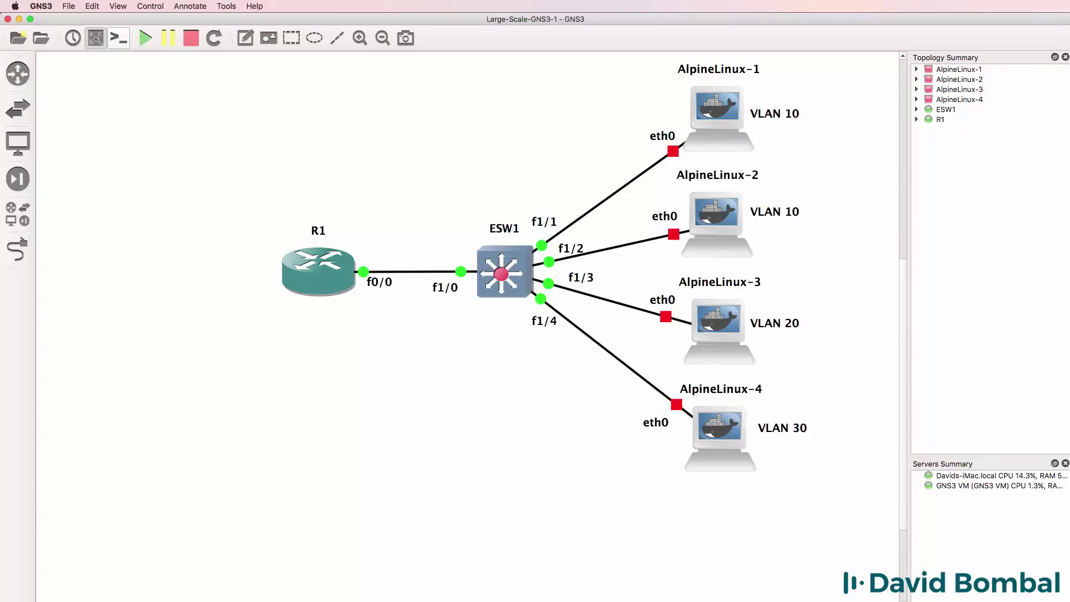
pyautogui.press('super+Tab')
pyautogui.write('conf t')
pyautogui.press('Return')
pyautogui.write('int f1/0')
pyautogui.press('Return')
pyautogui.write('sw')
pyautogui.press('Tab')
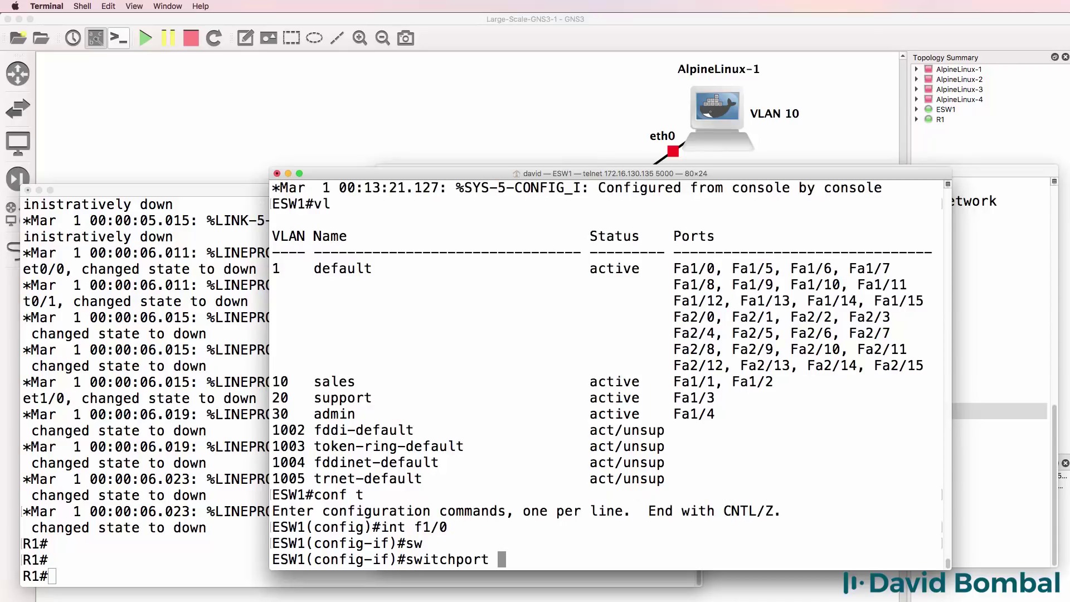
pyautogui.write('mo')
pyautogui.press('Tab')
pyautogui.write('tr')
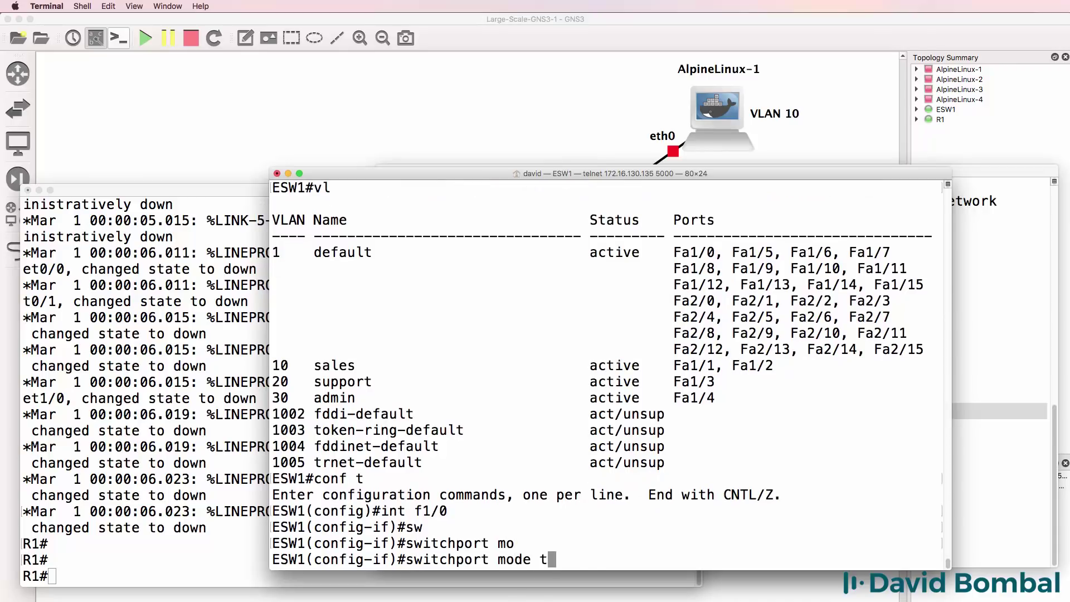
pyautogui.press('Tab')
pyautogui.press('Return')
# Set Fa1/0's trunk encapsulation to dot1q and leave configuration mode
pyautogui.write('sw')
pyautogui.press('Tab')
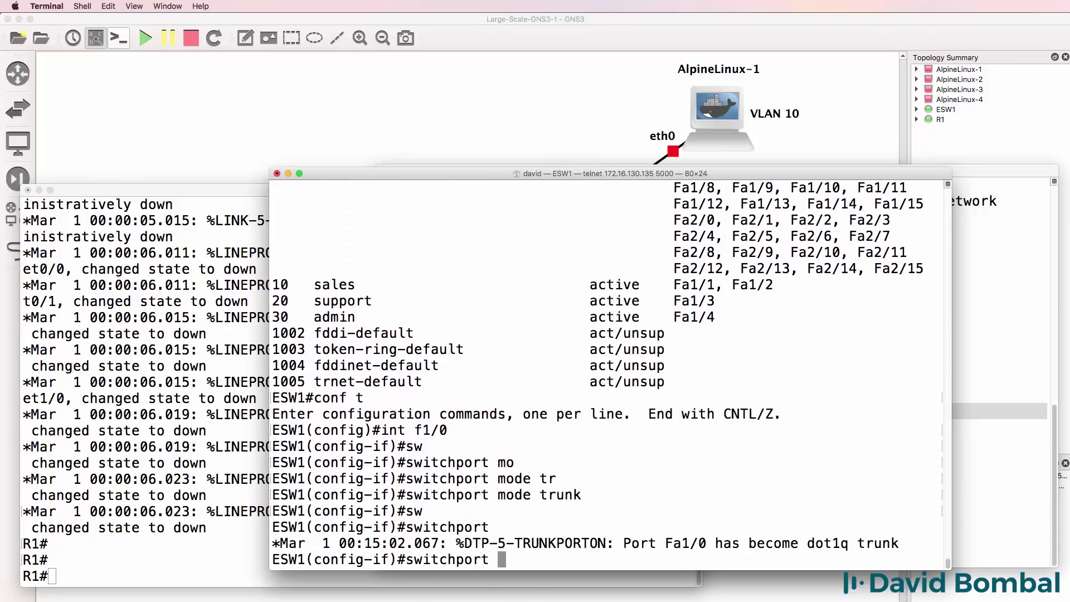
pyautogui.write('tr')
pyautogui.press('Tab')
pyautogui.write('en')
pyautogui.press('Tab')
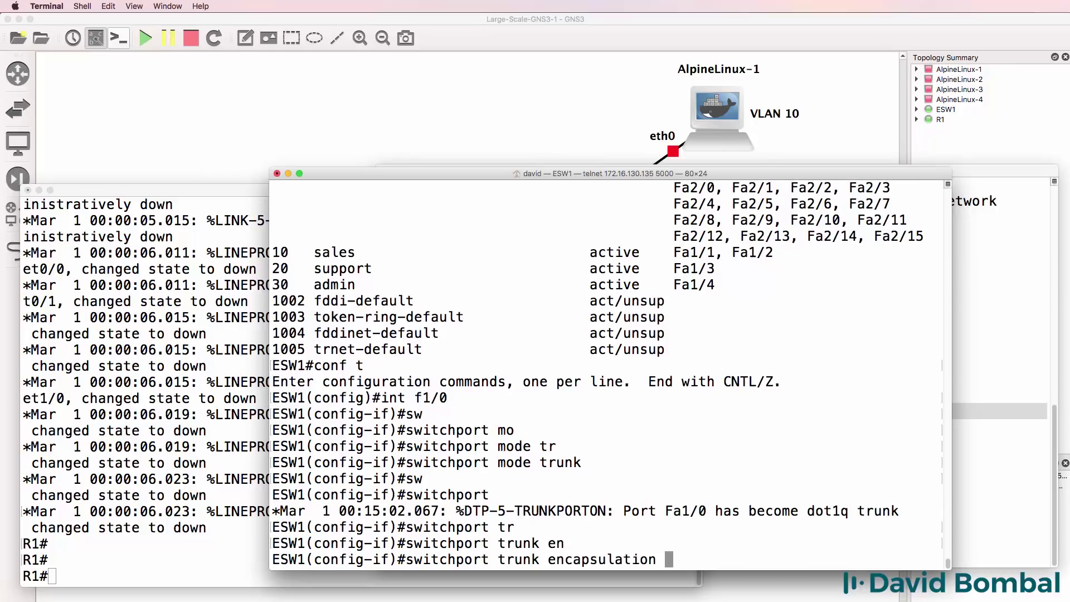
pyautogui.write('?do')
pyautogui.press('Tab')
pyautogui.press('Return')
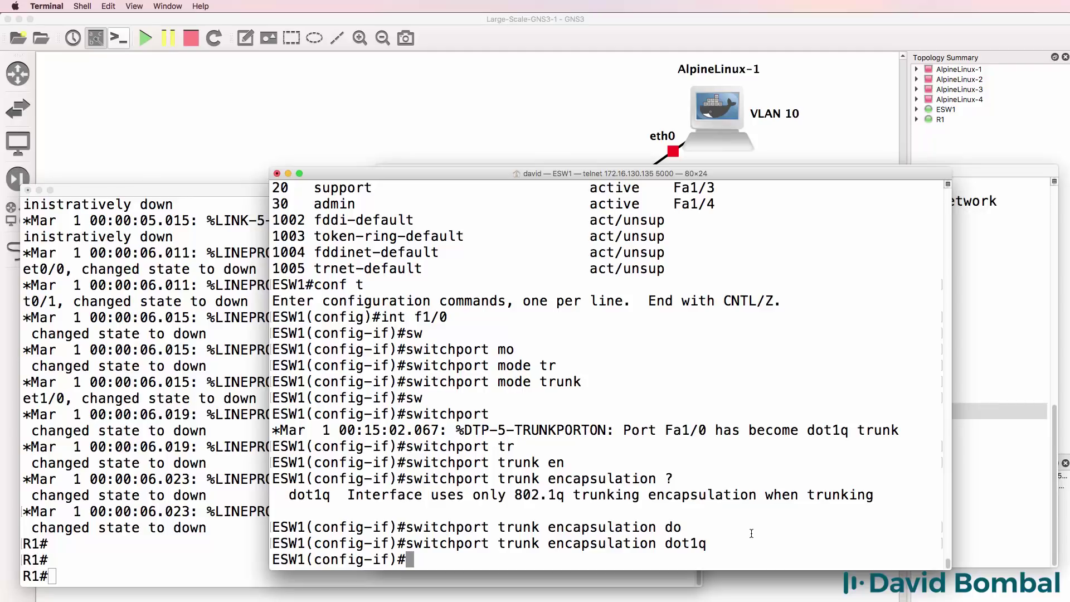
pyautogui.write('end')
pyautogui.press('Return')
# Display the running configuration of ESW1's interface f1/0 with sh run int f1/0
pyautogui.write('sh run f')
pyautogui.press('BackSpace')
pyautogui.write('int f1/0')
pyautogui.press('Return')
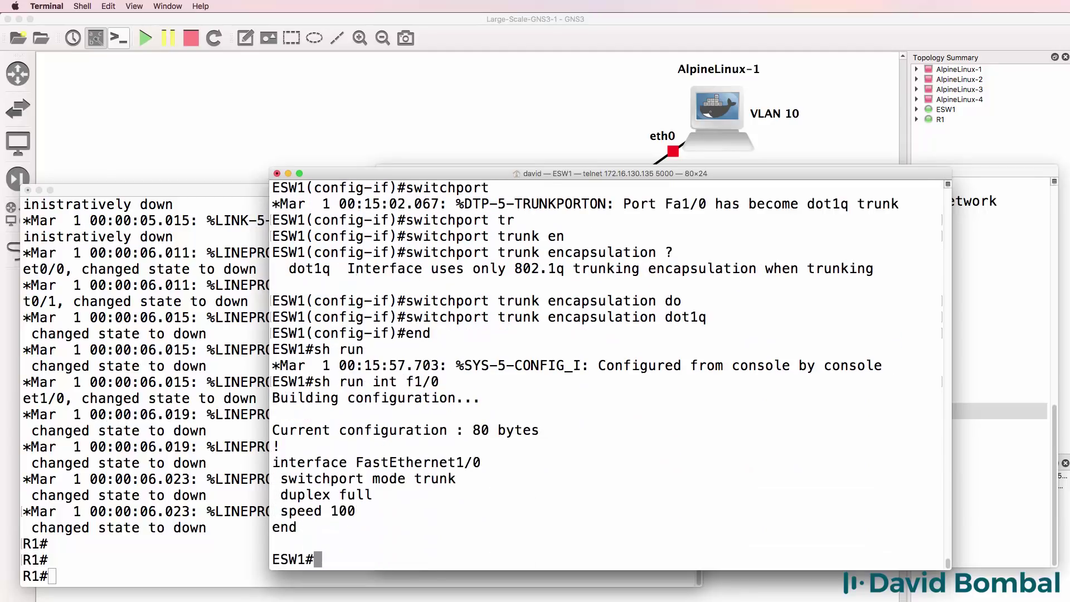
# Highlight the trunk mode, dot1q encapsulation and trunk log lines in ESW1's output
pyautogui.moveTo(462, 478); pyautogui.dragTo(262, 477)
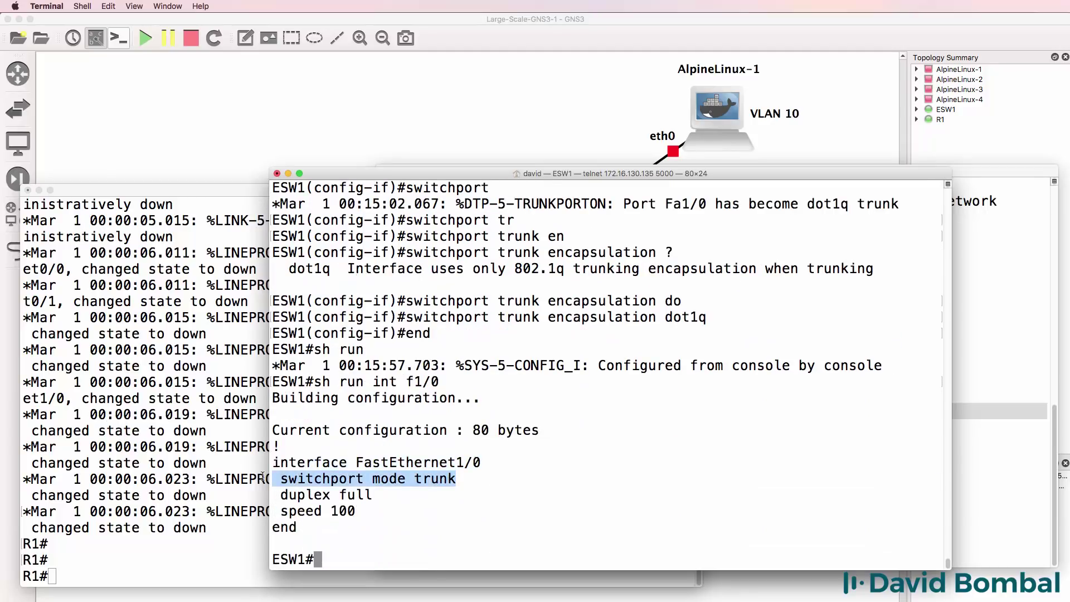
pyautogui.moveTo(712, 317); pyautogui.dragTo(409, 314)
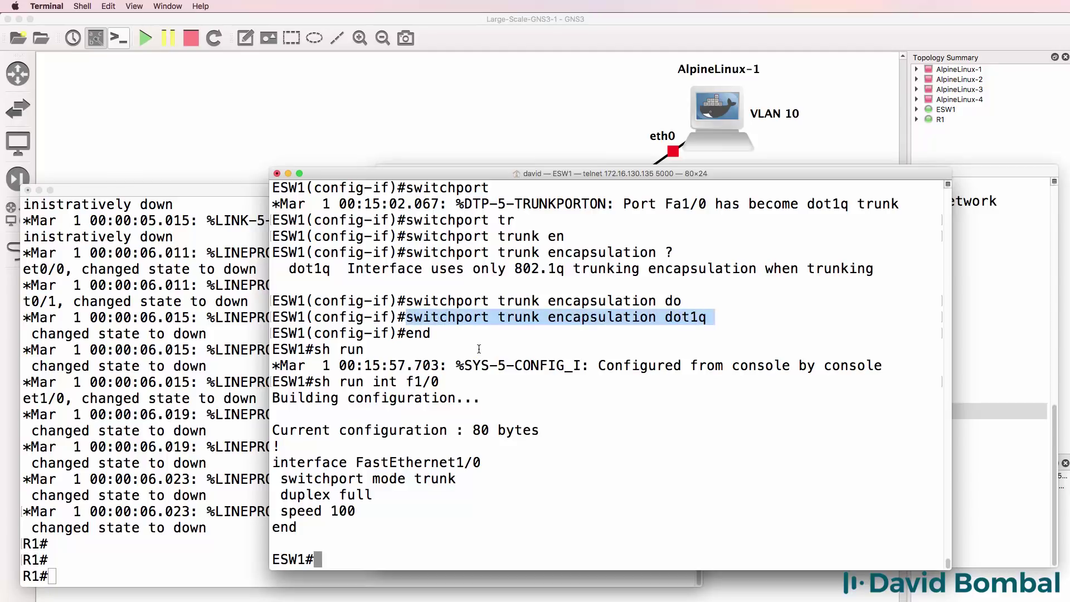
pyautogui.moveTo(918, 207); pyautogui.dragTo(228, 210)
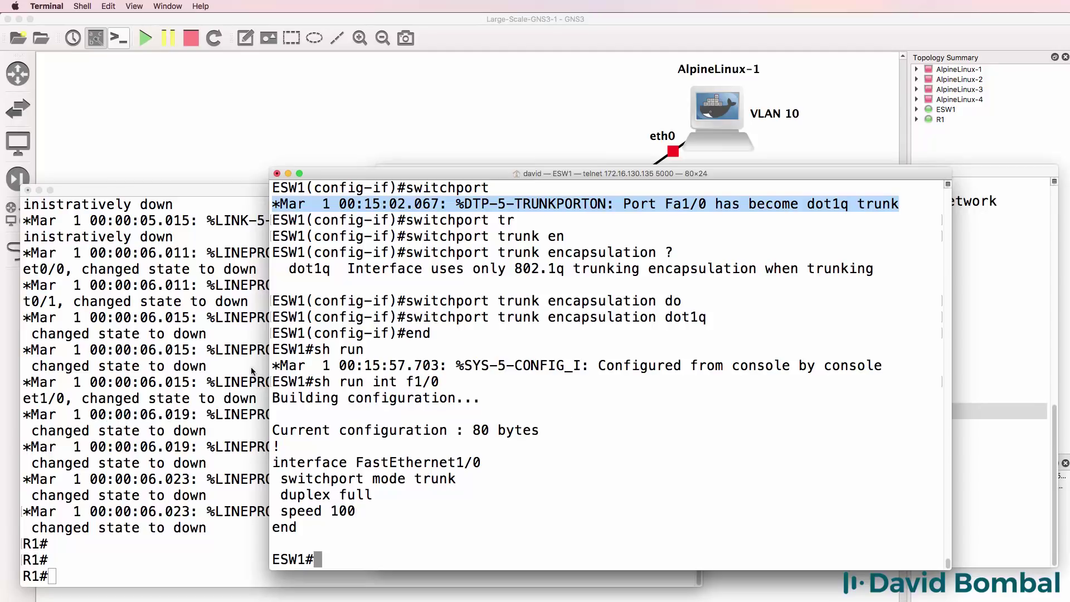
# Switch to the R1 console and start entering sh ip int brief
pyautogui.click(603, 31)
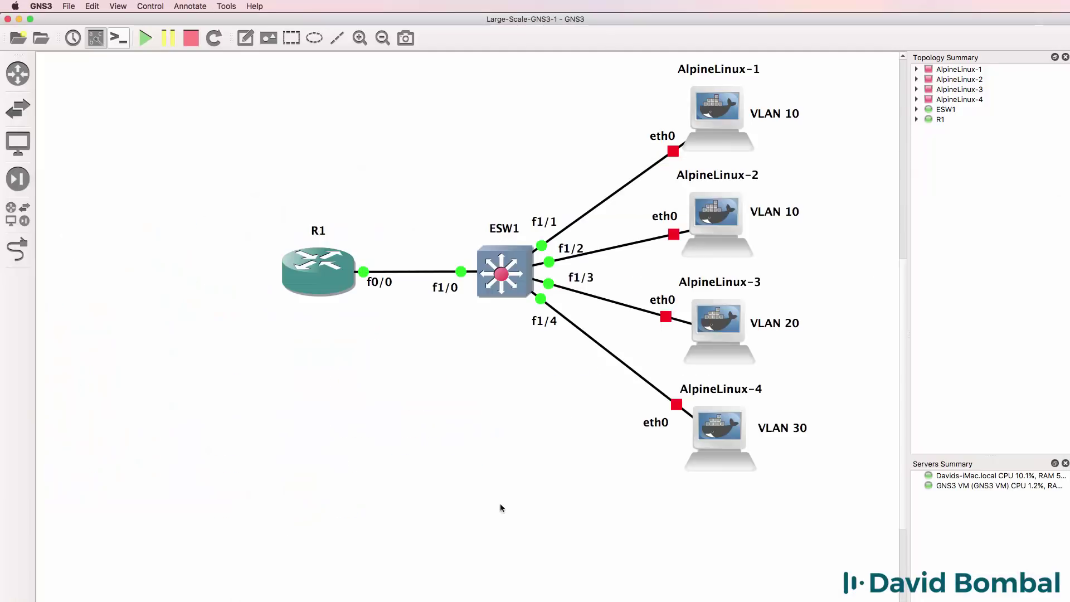
pyautogui.moveTo(324, 271)
pyautogui.press('super+Tab')
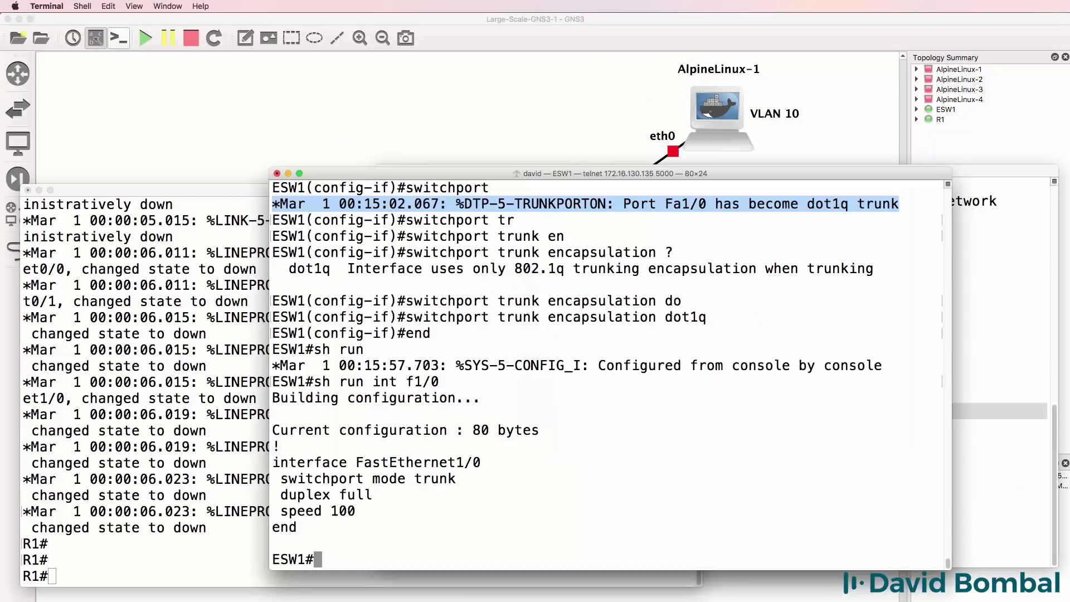
pyautogui.press('super+grave')
pyautogui.write('sh ip itn bri')
pyautogui.press('BackSpace')
pyautogui.press('BackSpace')
pyautogui.press('BackSpace')
pyautogui.press('BackSpace')
pyautogui.press('BackSpace')
pyautogui.press('BackSpace')
# Run sh ip int brief on R1, showing every interface unassigned and administratively down
pyautogui.write('nt brief')
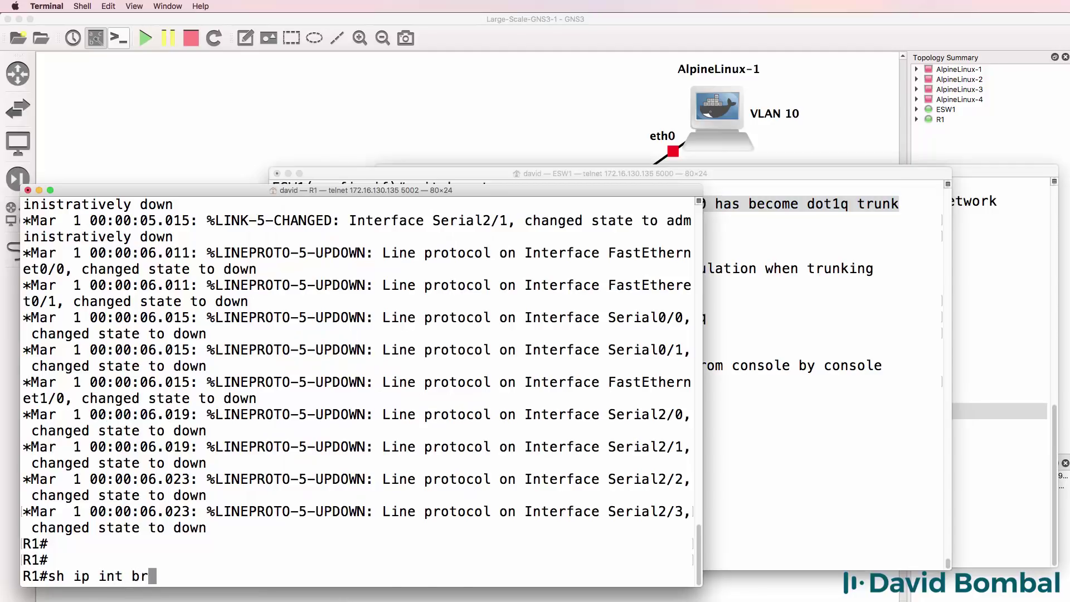
pyautogui.press('Return')
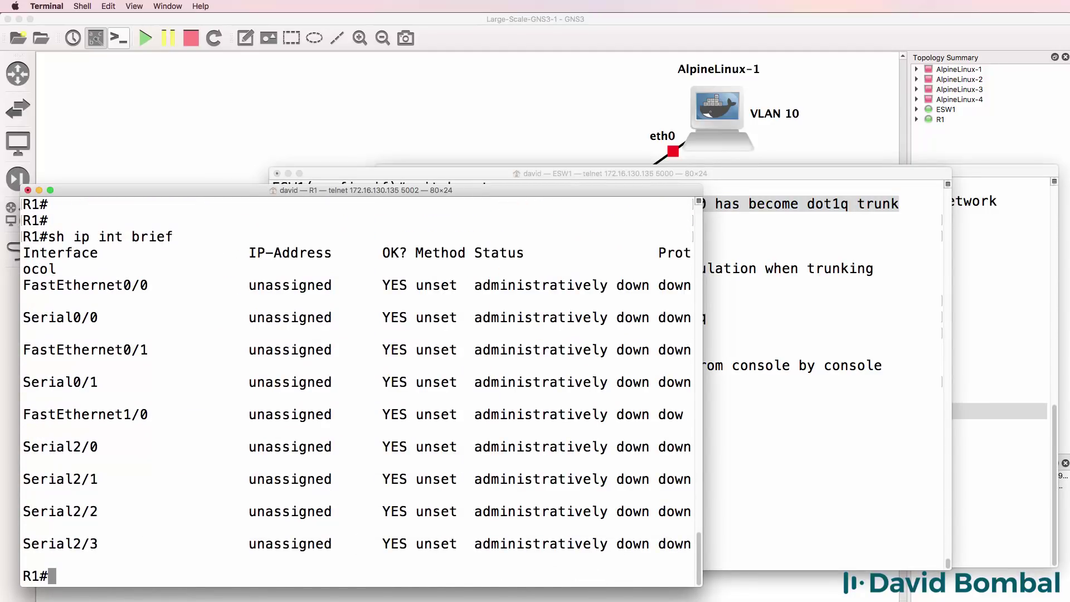
pyautogui.click(553, 49)
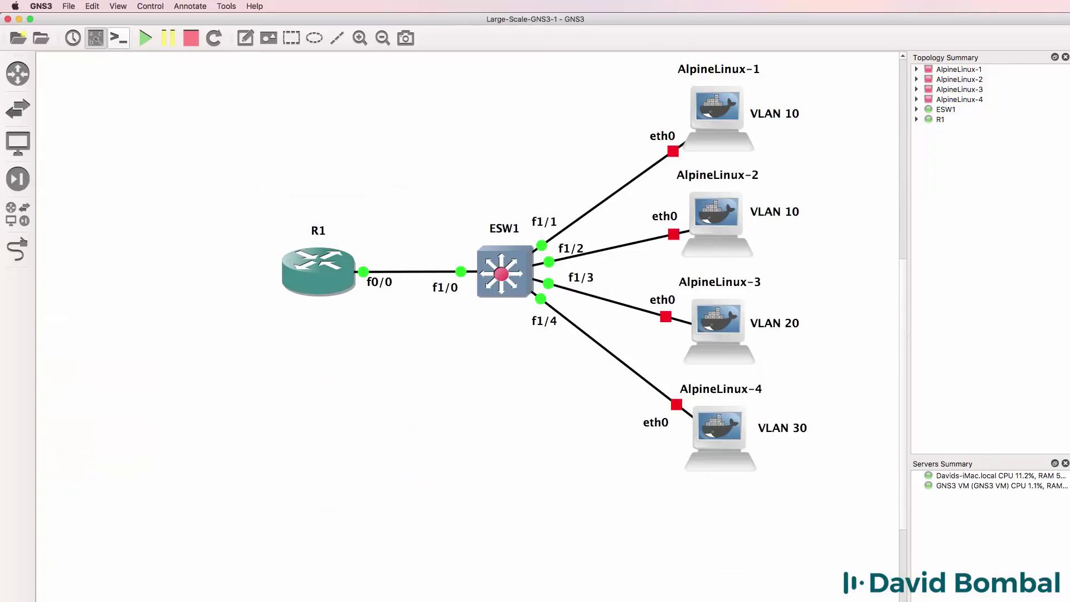
pyautogui.press('super+Tab')
# Enable R1's FastEthernet0/0 with no shutdown
pyautogui.write('conf t')
pyautogui.press('Return')
pyautogui.write('int f0/0')
pyautogui.press('Return')
pyautogui.write('no shut')
pyautogui.press('Return')
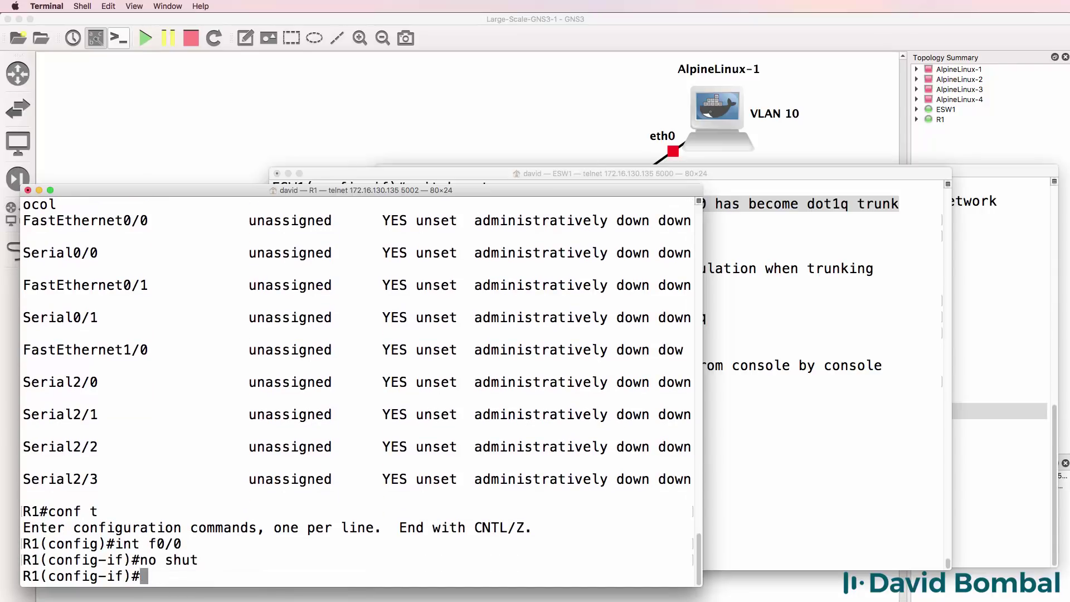
pyautogui.write('exit')
pyautogui.press('Return')
# Create subinterface f0/0.1 with encapsulation dot1Q 1 native
pyautogui.write('in')
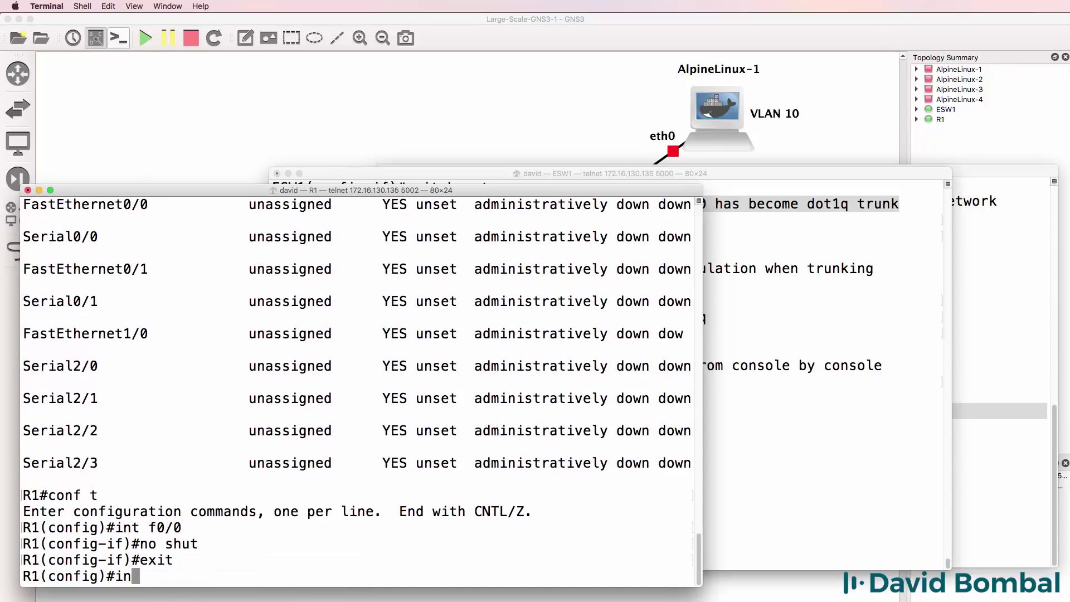
pyautogui.write('t f0/0')
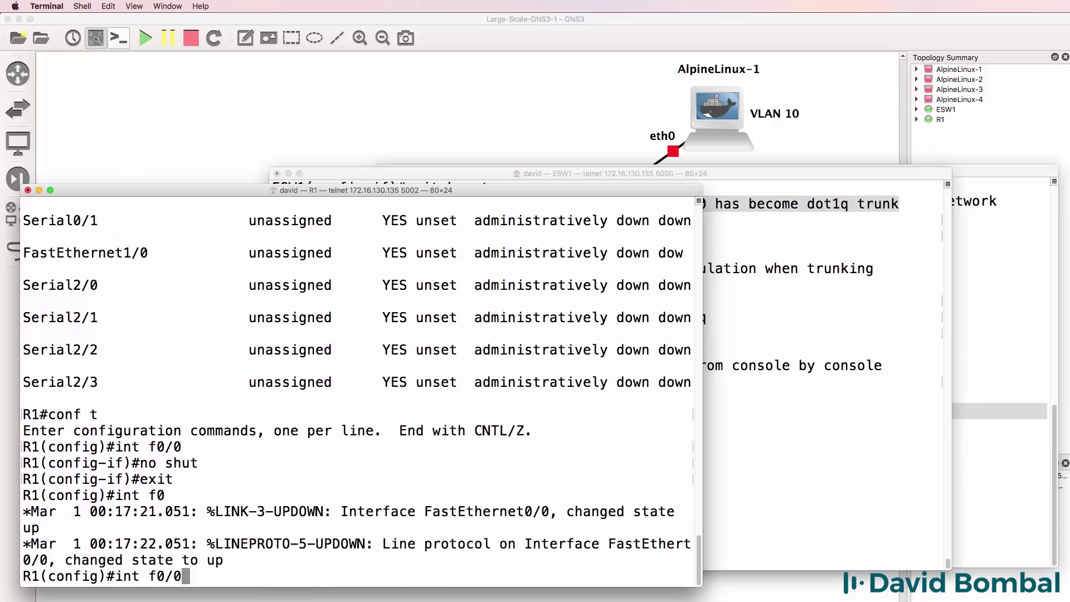
pyautogui.write('.1 ?')
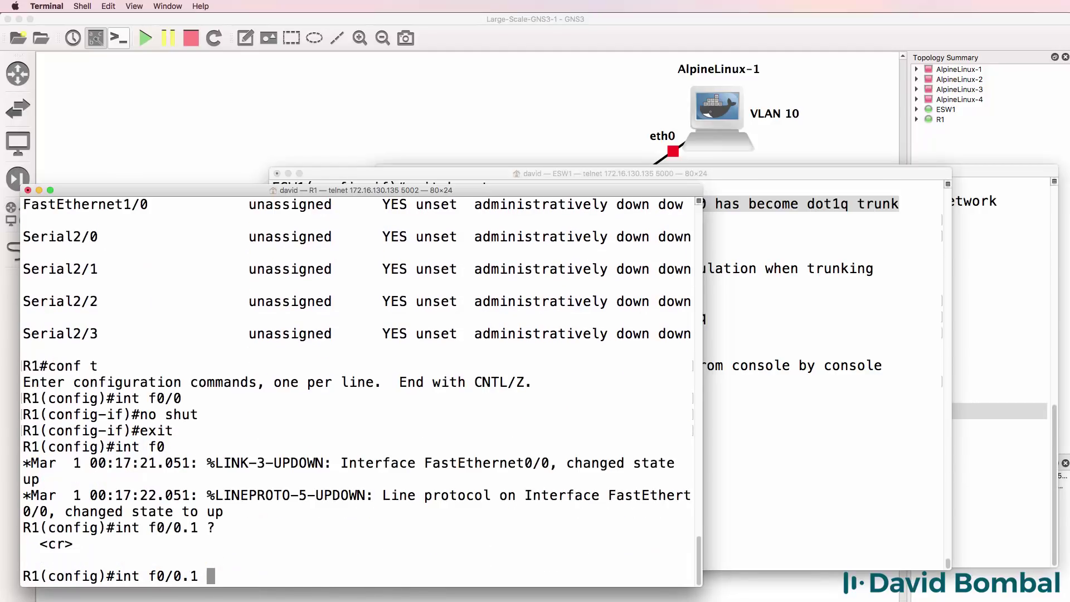
pyautogui.press('Return')
pyautogui.write('en')
pyautogui.press('Tab')
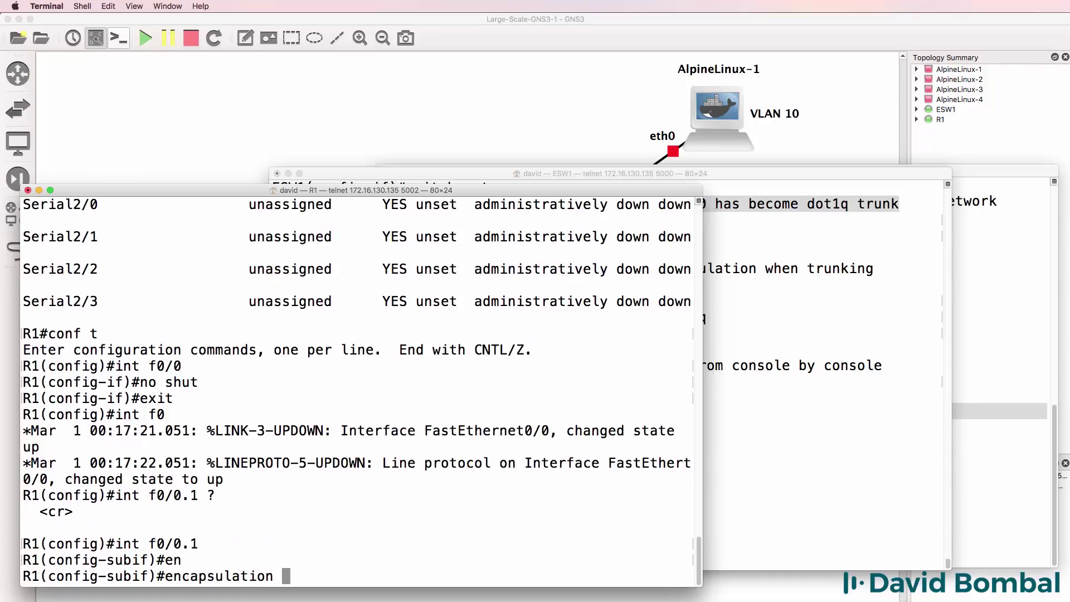
pyautogui.write('?do')
pyautogui.press('Tab')
pyautogui.write('?')
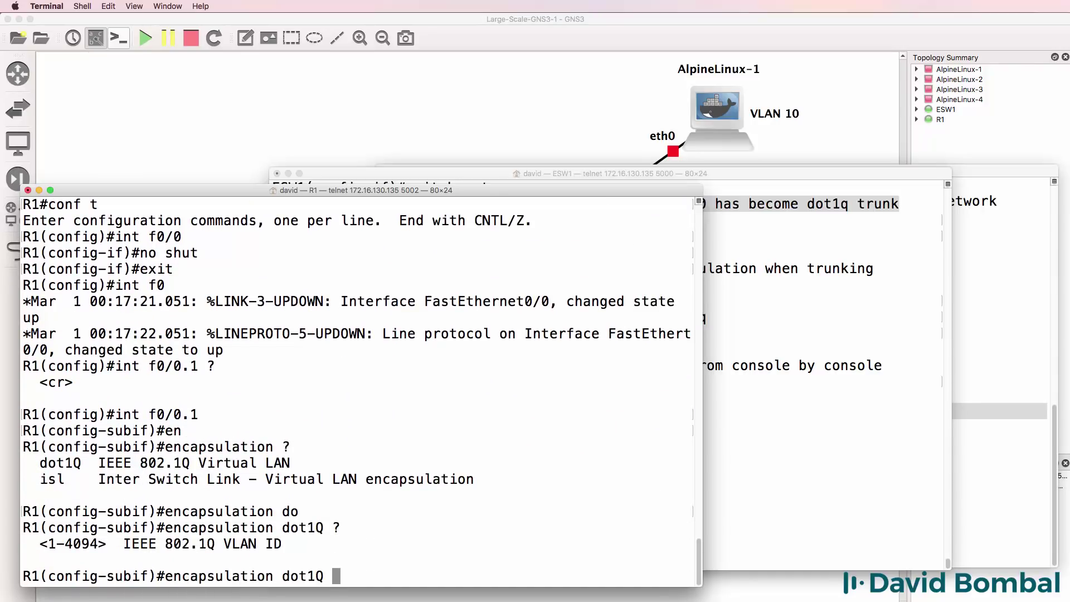
pyautogui.write('1 ?')
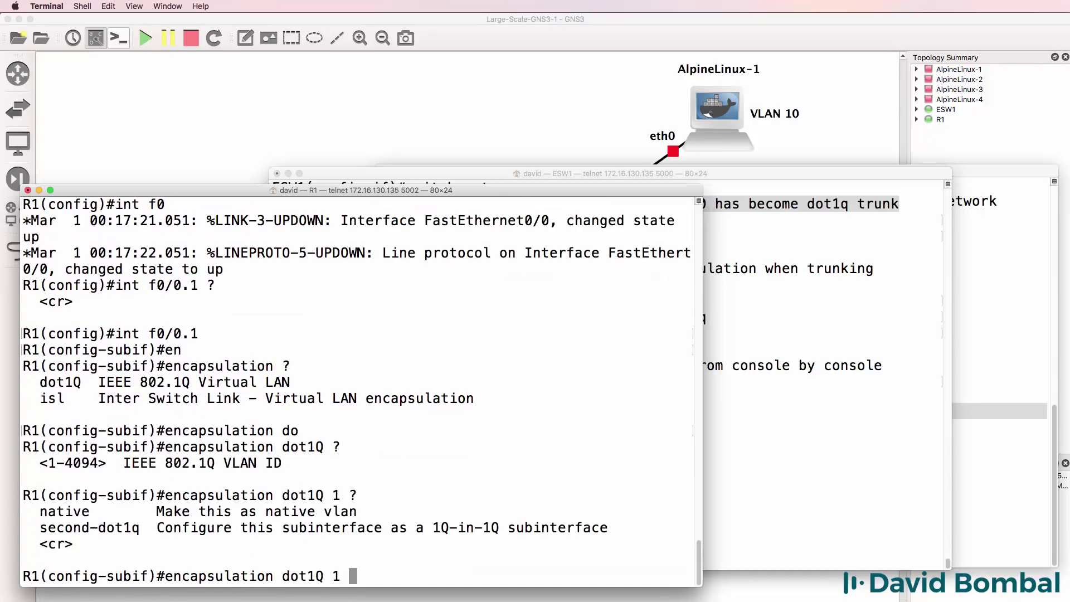
pyautogui.write('nat')
pyautogui.press('Tab')
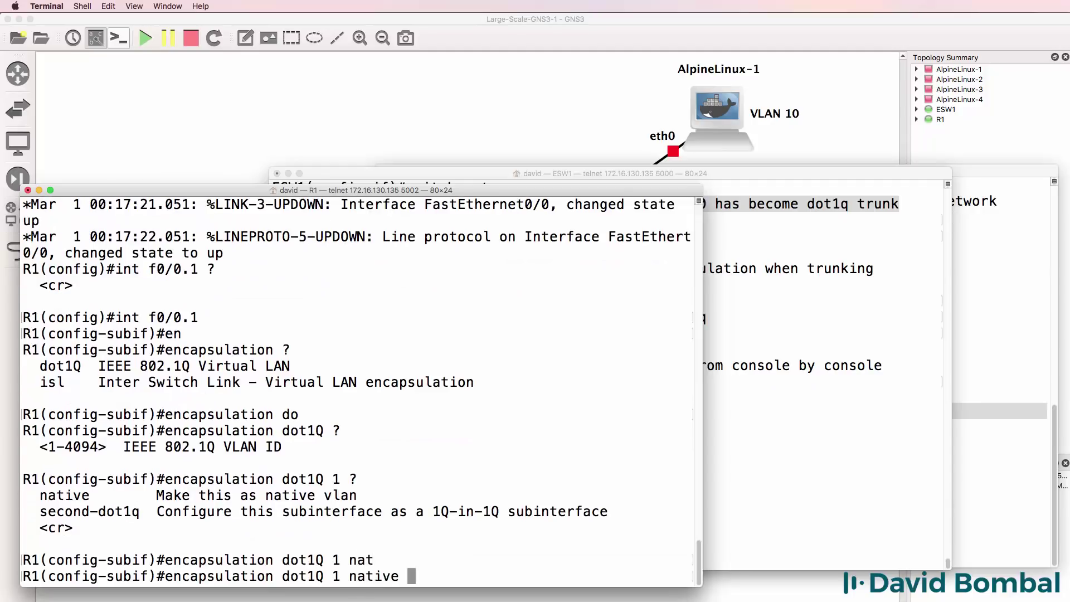
pyautogui.press('Return')
# Assign address 10.1.1.254 255.255.255.0 to subinterface f0/0.1
pyautogui.write('ip ad')
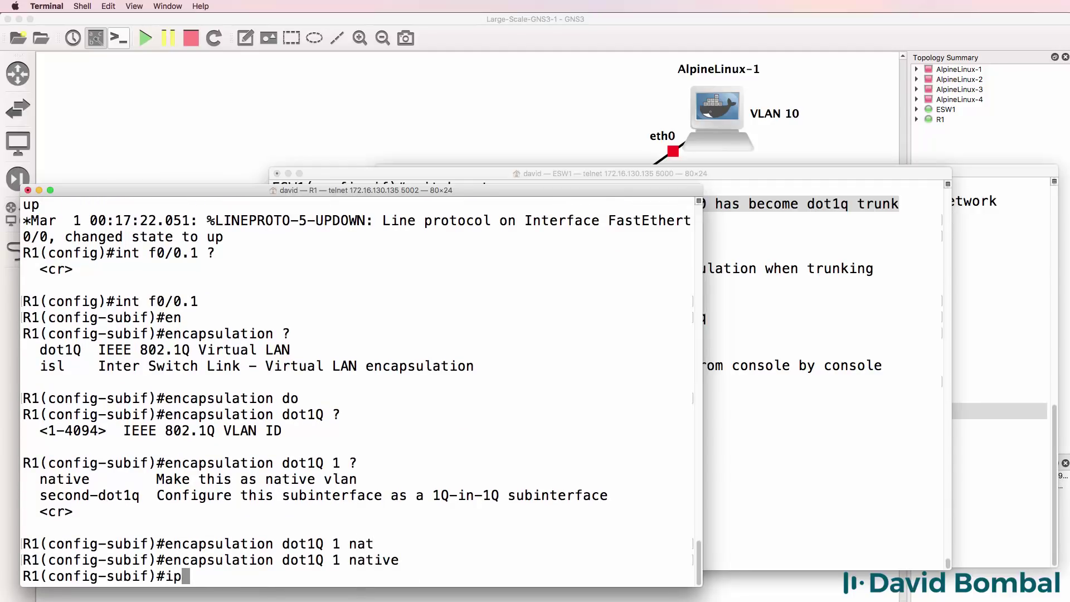
pyautogui.press('Tab')
pyautogui.write('d')
pyautogui.press('Tab')
pyautogui.write('10.1.1.')
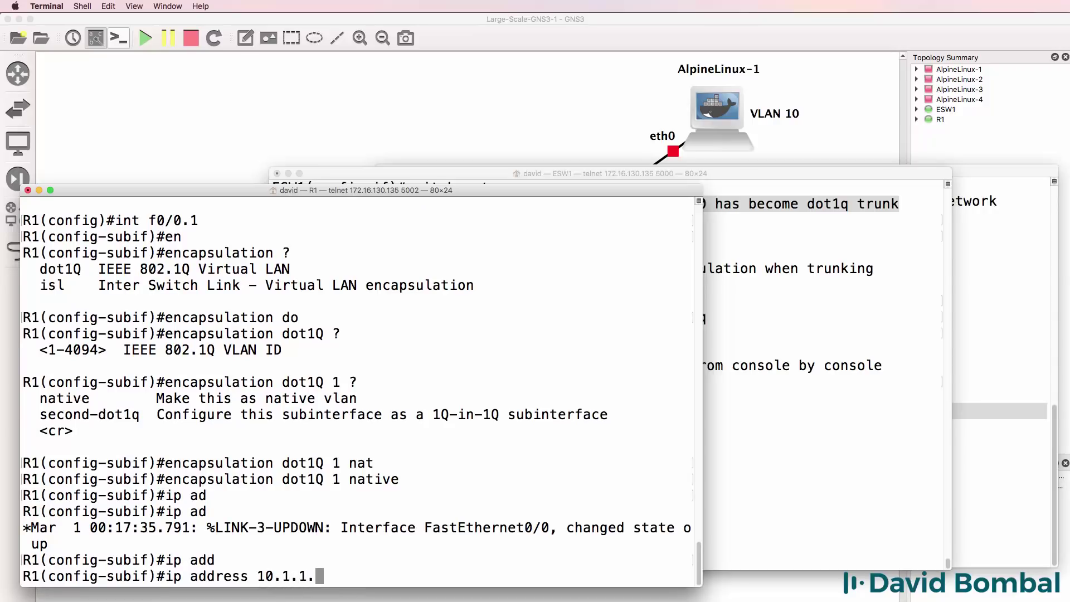
pyautogui.write('254 255.255.255.0')
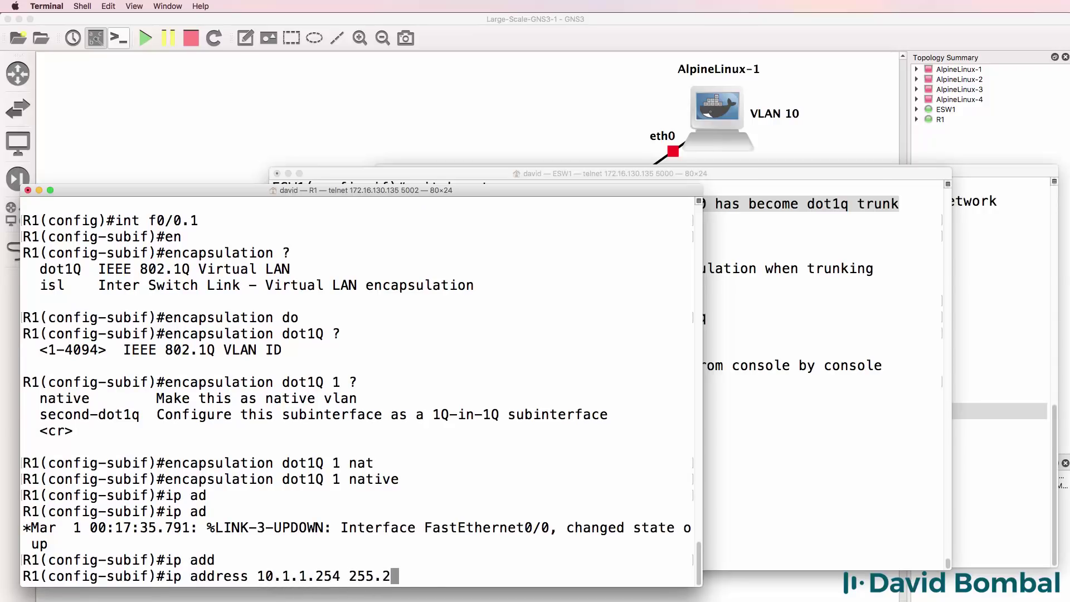
pyautogui.press('Return')
pyautogui.write('exit')
pyautogui.press('Return')
pyautogui.write('int f0/0.10')
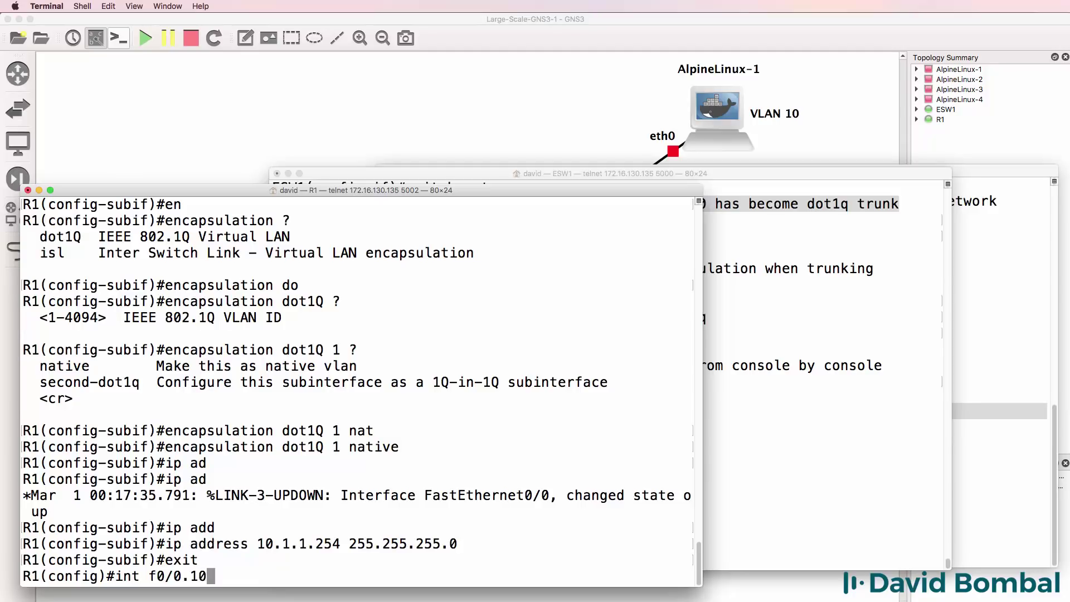
# Give subinterface f0/0.10 dot1Q VLAN 10 and address 10.1.10.254 255.255.255.0
pyautogui.press('Return')
pyautogui.write('en')
pyautogui.press('Tab')
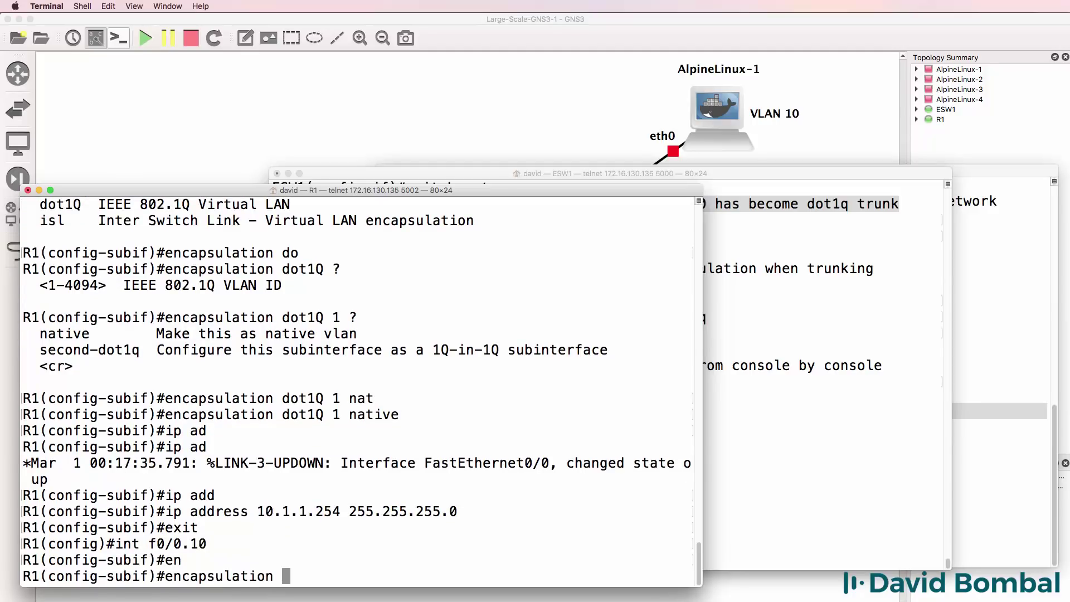
pyautogui.write('?do')
pyautogui.press('Tab')
pyautogui.write('?10?')
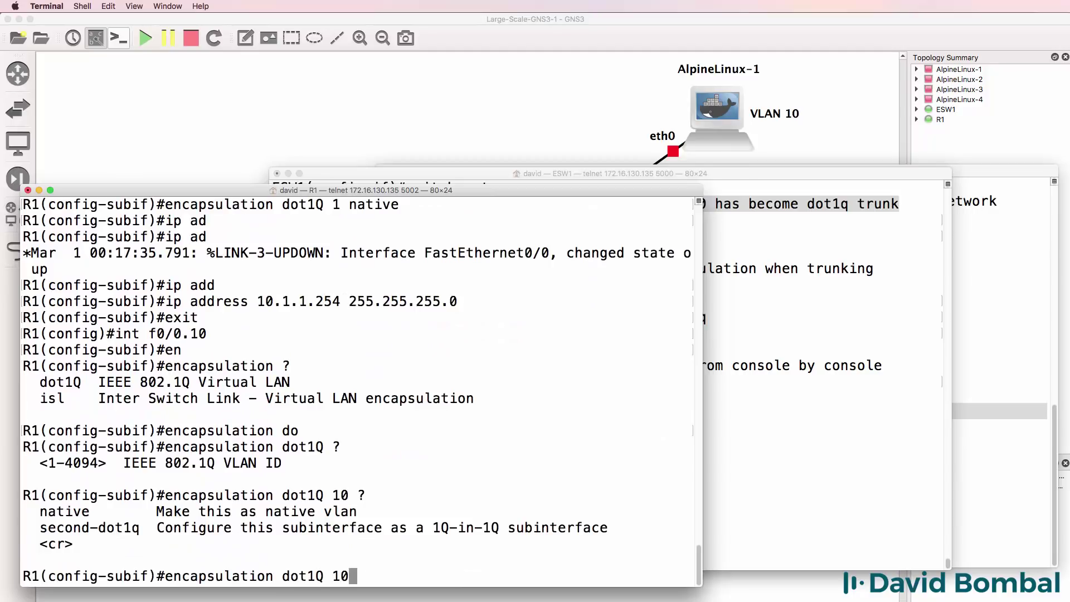
pyautogui.press('Return')
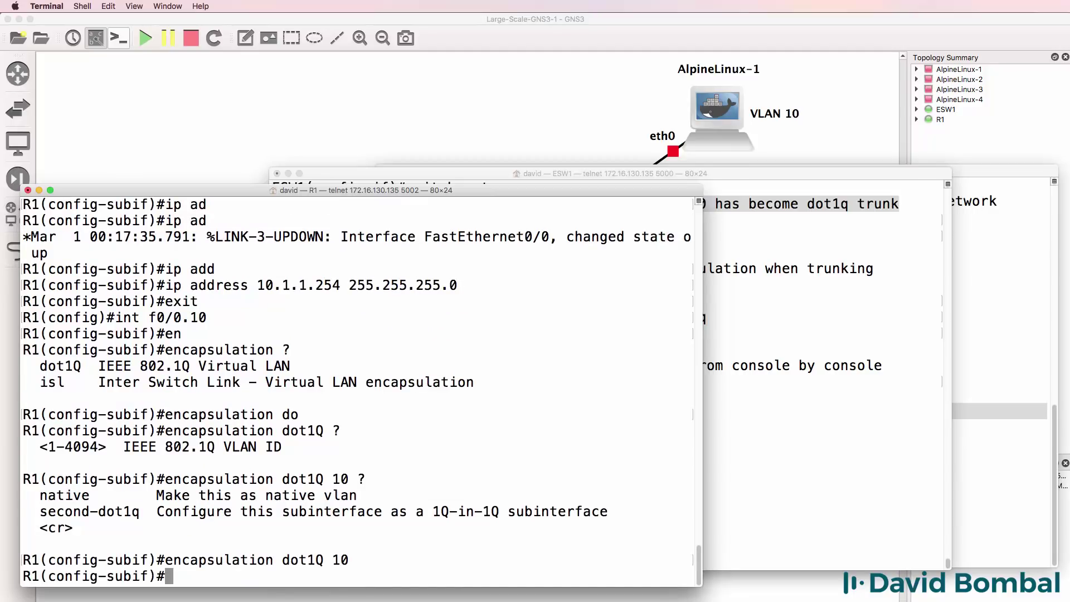
pyautogui.write('ip ad')
pyautogui.press('Tab')
pyautogui.write('d')
pyautogui.press('Tab')
pyautogui.write('10.1')
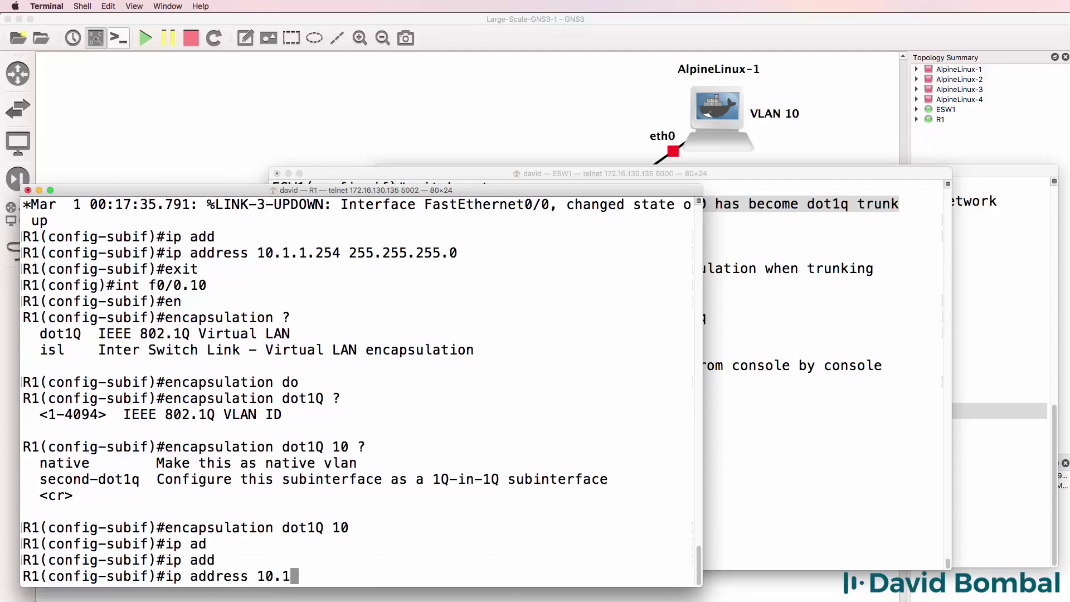
pyautogui.write('.10.254 255.255.255.0')
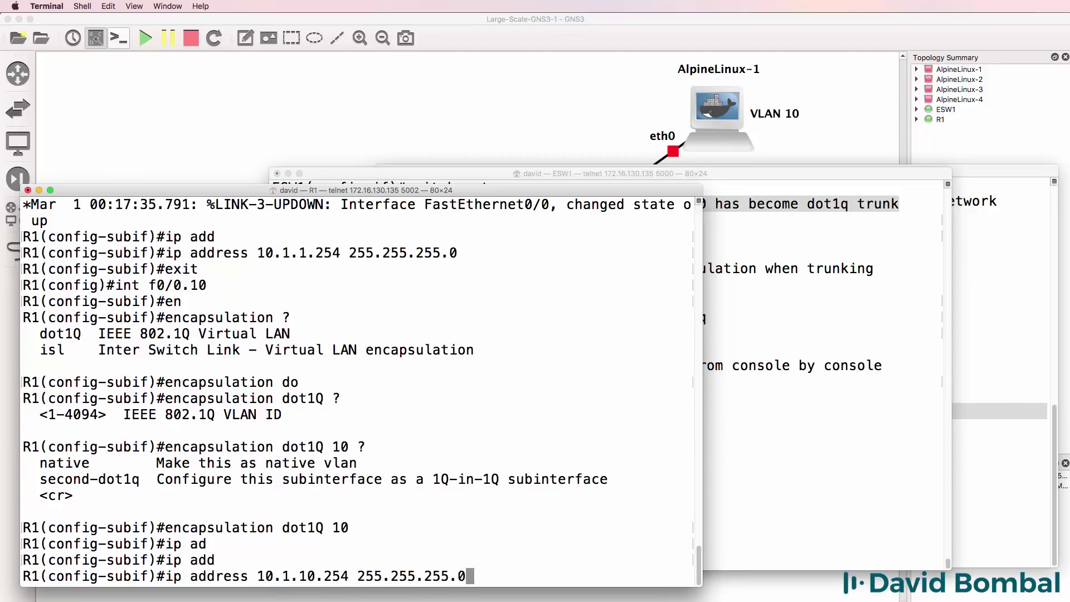
pyautogui.press('Return')
pyautogui.write('exit')
pyautogui.press('Return')
# Create subinterface f0/0.20 with dot1Q VLAN 20 and address 10.1.20.254 255.255.255.0
pyautogui.write('int f0/')
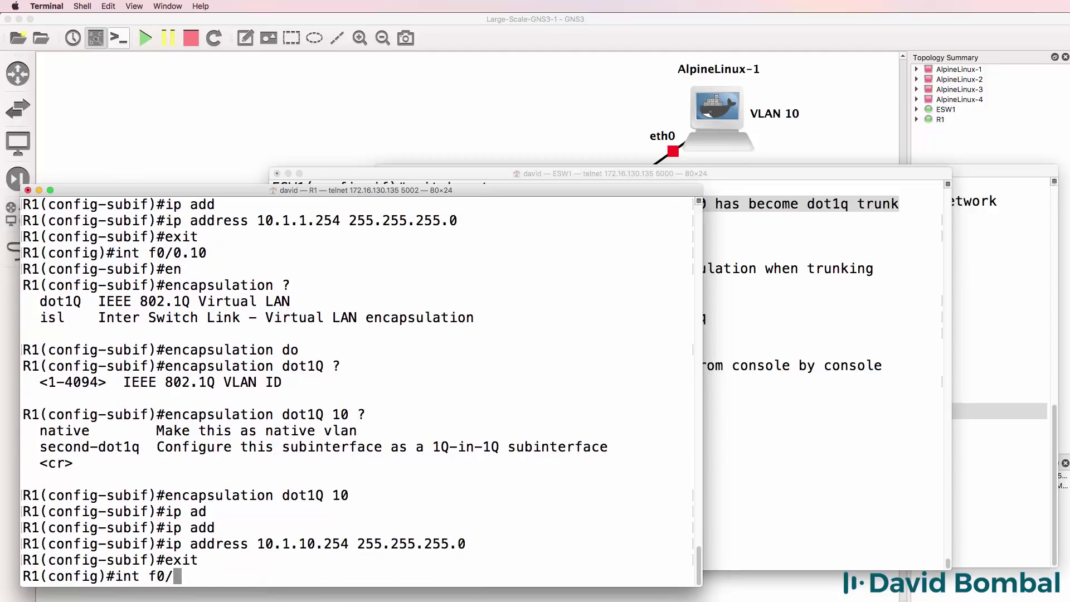
pyautogui.write('0.20')
pyautogui.press('Return')
pyautogui.press('Up')
pyautogui.press('Up')
pyautogui.press('Up')
pyautogui.press('Up')
pyautogui.press('BackSpace')
pyautogui.press('BackSpace')
pyautogui.write('20')
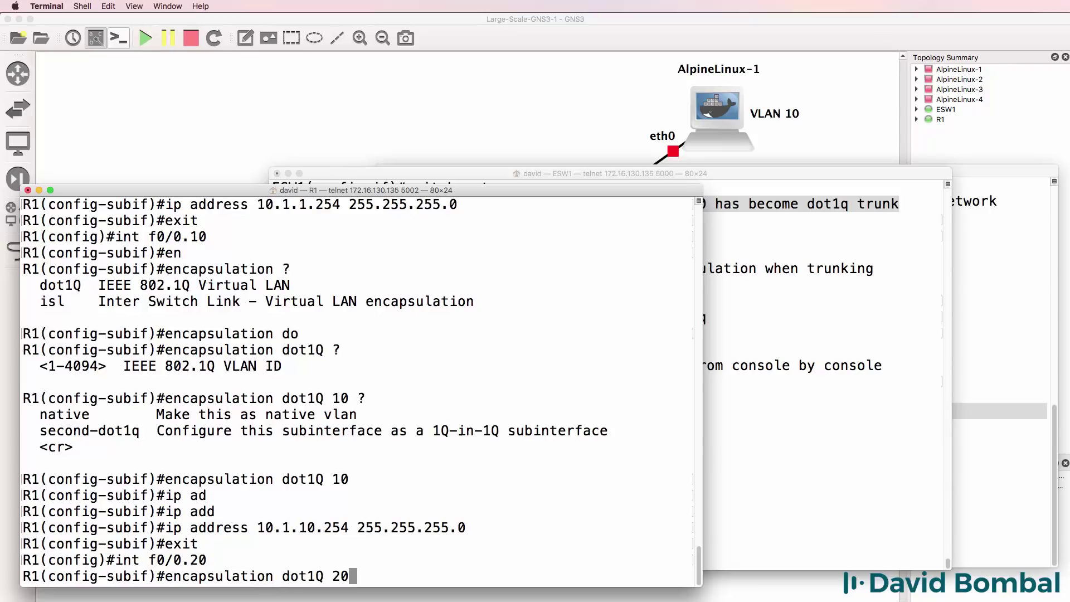
pyautogui.press('Return')
pyautogui.press('Up')
pyautogui.press('Up')
pyautogui.press('Up')
pyautogui.press('Up')
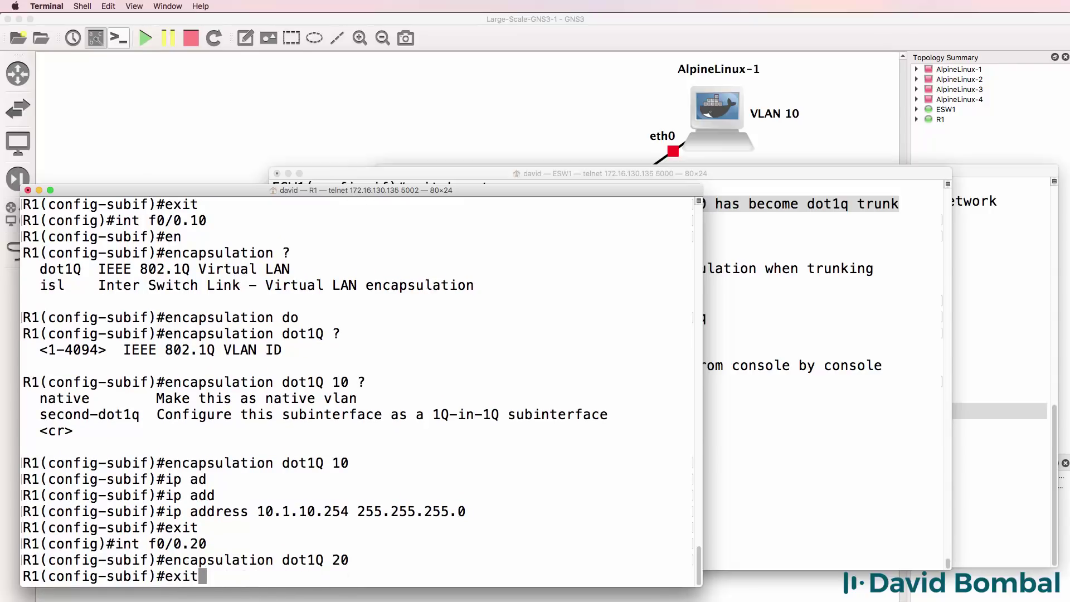
pyautogui.press('Left')
pyautogui.press('Left')
pyautogui.press('Left')
pyautogui.press('Left')
pyautogui.press('Left')
pyautogui.press('Left')
pyautogui.press('Left')
pyautogui.press('Left')
pyautogui.press('Left')
pyautogui.press('Left')
pyautogui.press('Left')
pyautogui.press('Left')
pyautogui.press('Left')
pyautogui.press('Left')
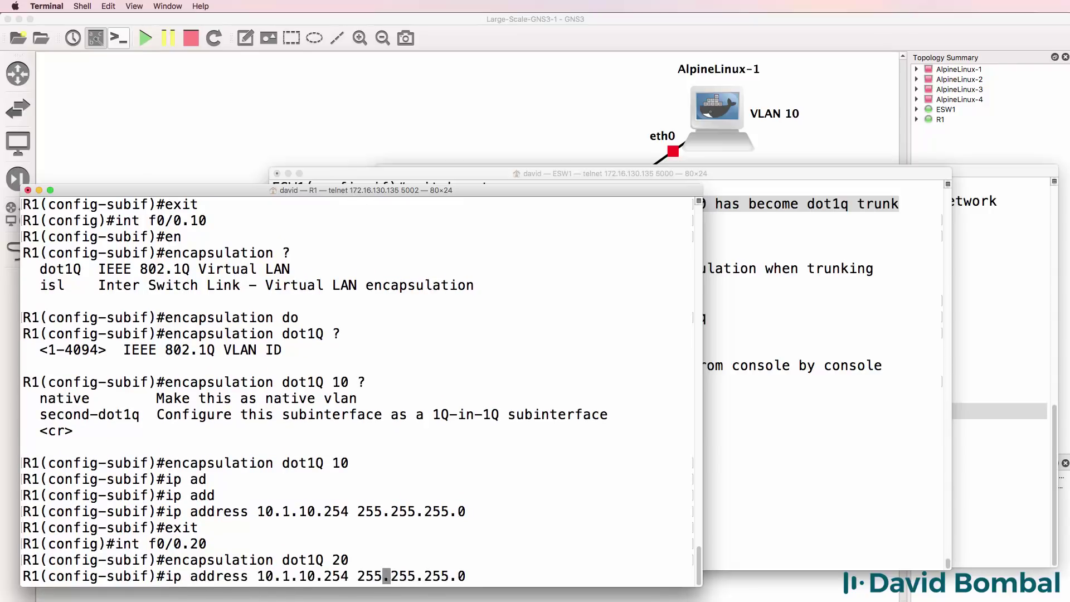
pyautogui.press('Left')
pyautogui.press('Left')
pyautogui.press('Left')
pyautogui.press('Left')
pyautogui.press('Left')
pyautogui.press('BackSpace')
pyautogui.write('2')
pyautogui.press('Return')
# Create subinterface f0/0.30 with dot1Q VLAN 30 and address 10.1.30.254 255.255.255.0
pyautogui.press('Up')
pyautogui.press('Up')
pyautogui.press('Up')
pyautogui.press('BackSpace')
pyautogui.press('BackSpace')
pyautogui.write('30')
pyautogui.press('Return')
pyautogui.press('Up')
pyautogui.press('Up')
pyautogui.press('Up')
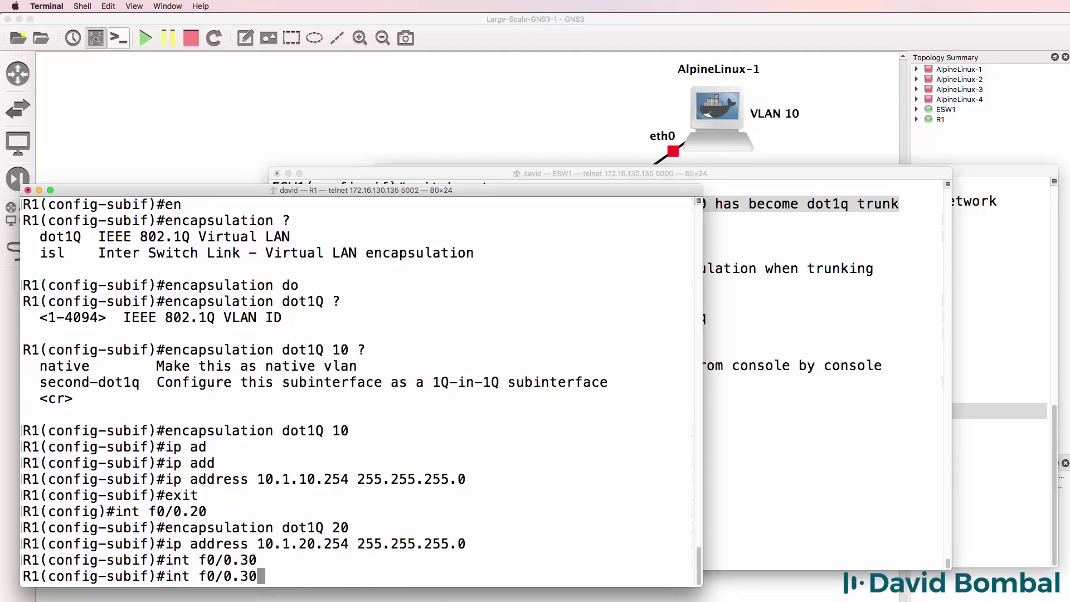
pyautogui.press('BackSpace')
pyautogui.press('BackSpace')
pyautogui.write('30')
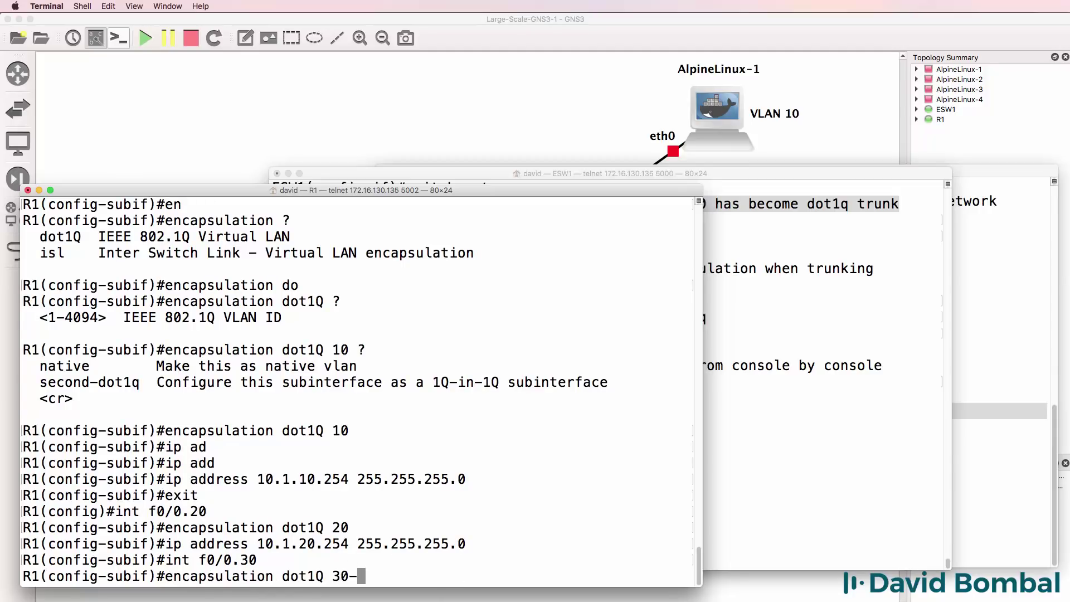
pyautogui.press('Return')
pyautogui.press('Up')
pyautogui.press('Up')
pyautogui.press('Up')
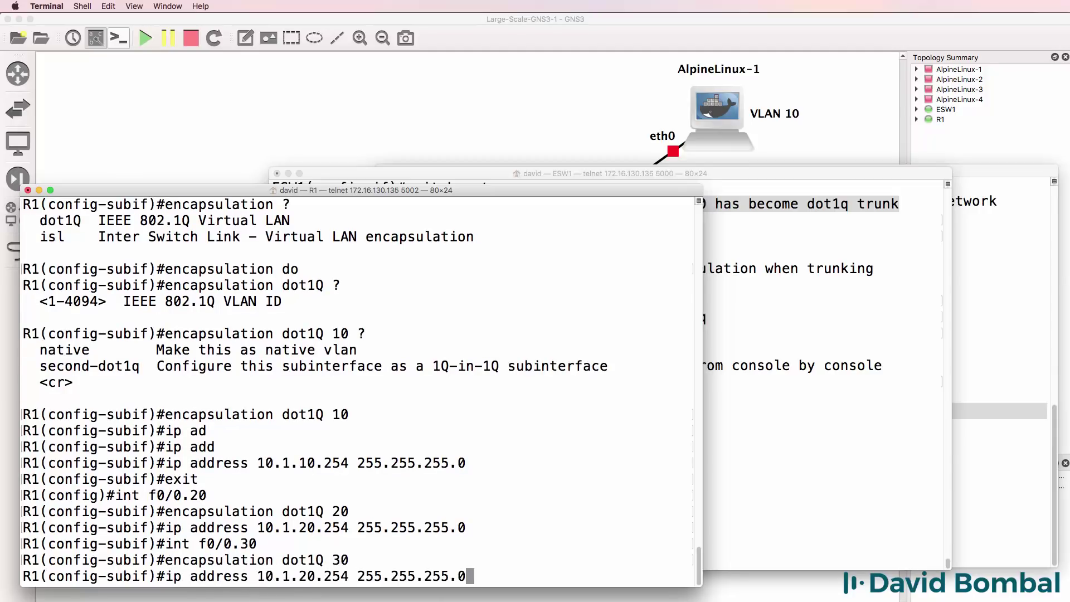
pyautogui.press('Left')
pyautogui.press('Left')
pyautogui.press('Left')
pyautogui.press('Left')
pyautogui.press('Left')
pyautogui.press('Left')
pyautogui.press('Left')
pyautogui.press('Left')
pyautogui.press('Left')
pyautogui.press('Left')
pyautogui.press('Left')
pyautogui.press('Left')
pyautogui.press('Left')
pyautogui.press('Left')
pyautogui.press('Left')
pyautogui.press('Left')
pyautogui.press('Left')
pyautogui.press('Left')
pyautogui.press('Left')
pyautogui.press('BackSpace')
pyautogui.write('3')
pyautogui.press('Return')
# Leave configuration mode and display R1's running configuration
pyautogui.write('end')
pyautogui.press('Return')
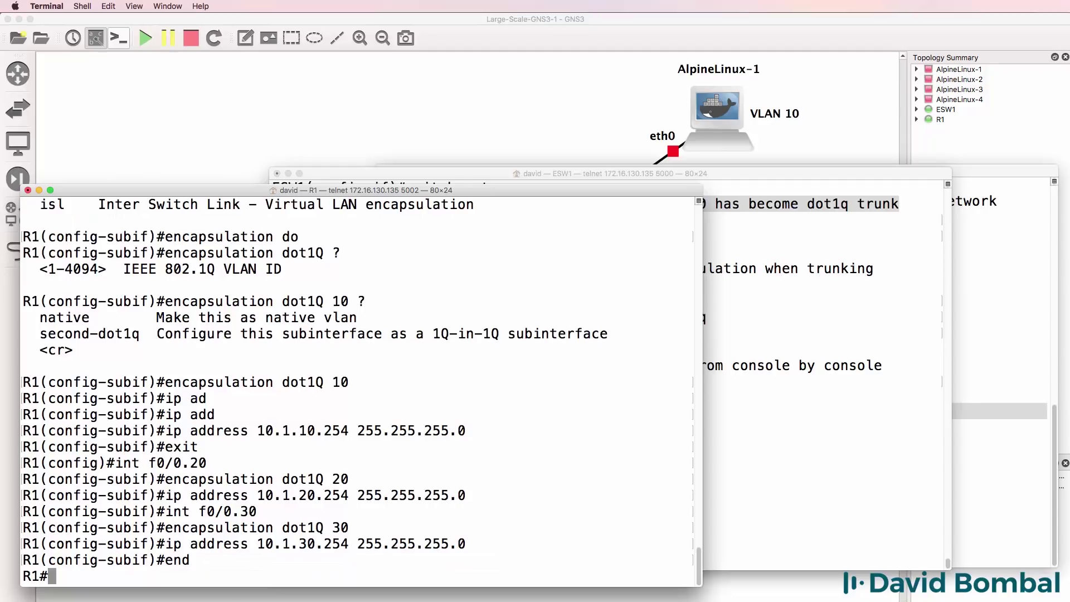
pyautogui.write('sh run')
pyautogui.press('Return')
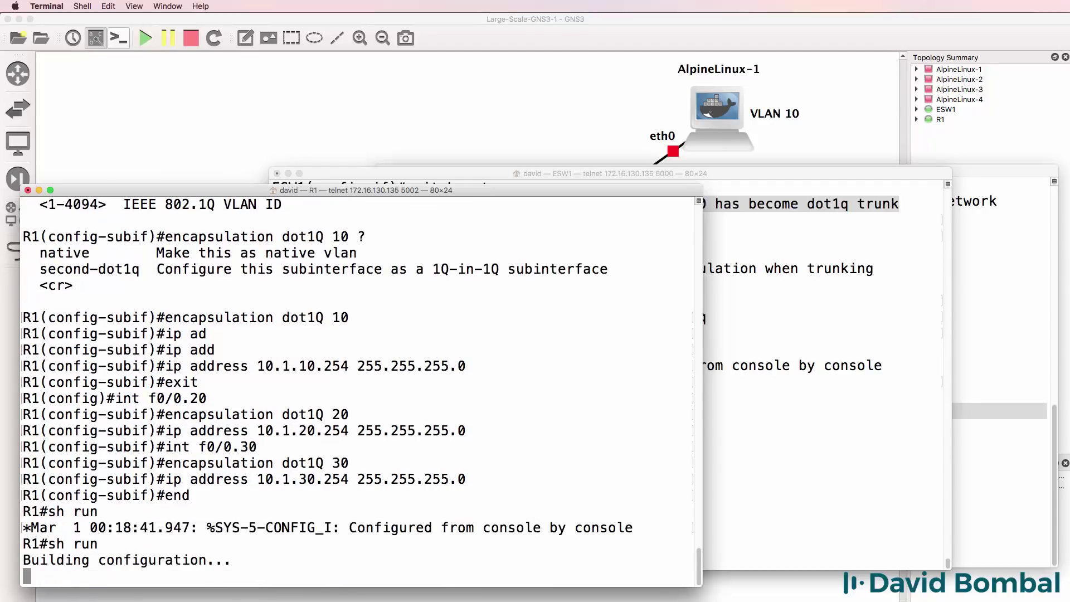
# Page through R1's running config, highlighting the Fa0/0, native f0/0.1 and f0/0.10 blocks
pyautogui.press('space')
pyautogui.press('space')
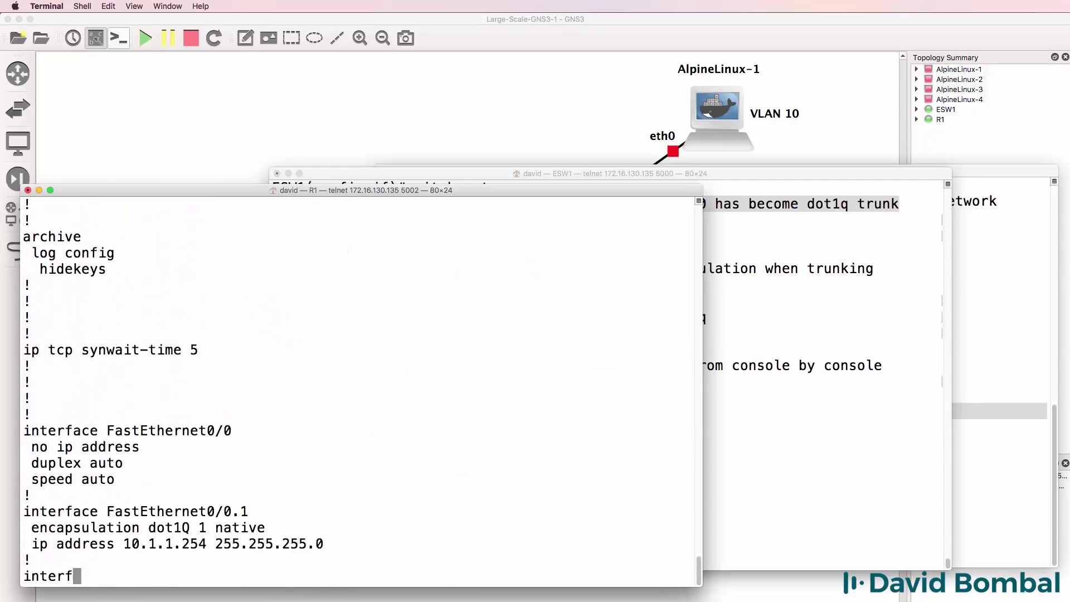
pyautogui.press('Return')
pyautogui.press('Return')
pyautogui.press('Return')
pyautogui.press('Return')
pyautogui.press('Return')
pyautogui.press('Return')
pyautogui.press('Return')
pyautogui.press('Return')
pyautogui.press('Return')
pyautogui.moveTo(24, 333); pyautogui.dragTo(493, 553)
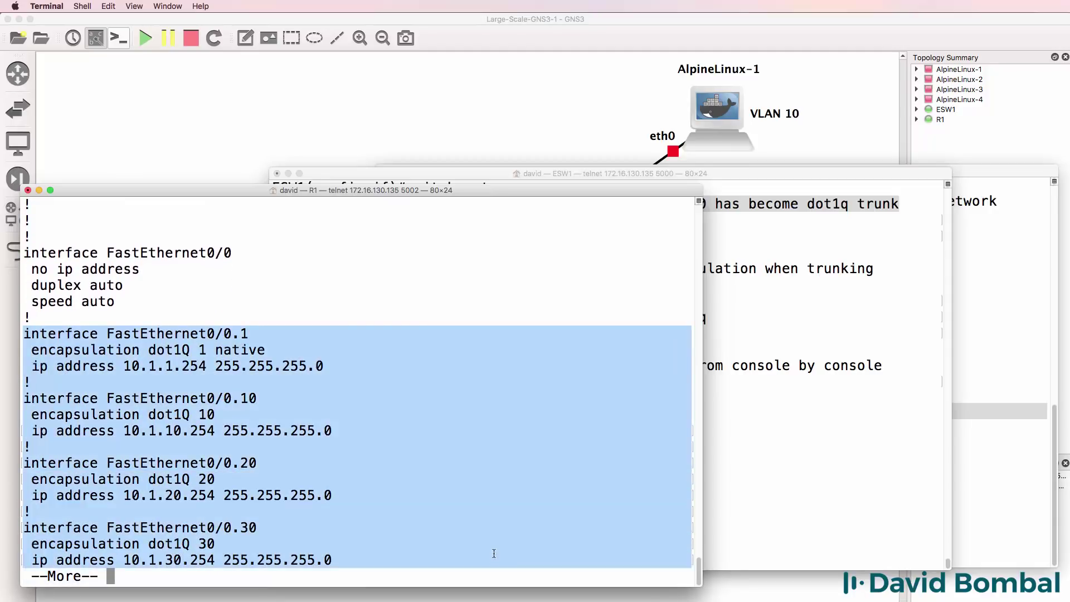
pyautogui.moveTo(240, 333); pyautogui.dragTo(209, 350)
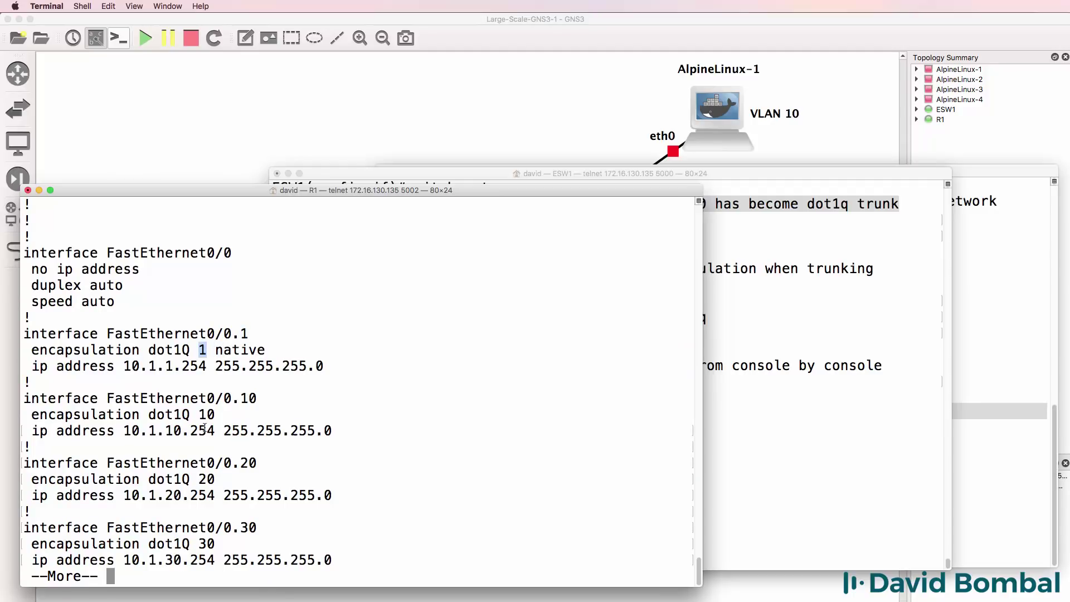
pyautogui.moveTo(241, 398); pyautogui.dragTo(260, 399)
pyautogui.moveTo(198, 414); pyautogui.dragTo(235, 415)
pyautogui.moveTo(163, 320); pyautogui.dragTo(20, 246)
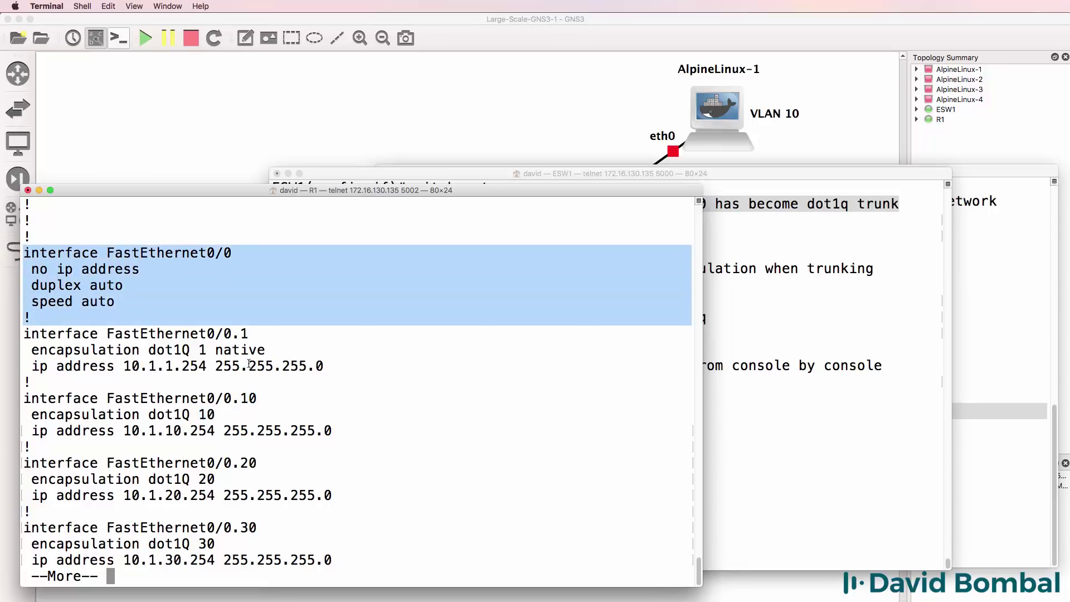
pyautogui.moveTo(322, 367); pyautogui.dragTo(23, 334)
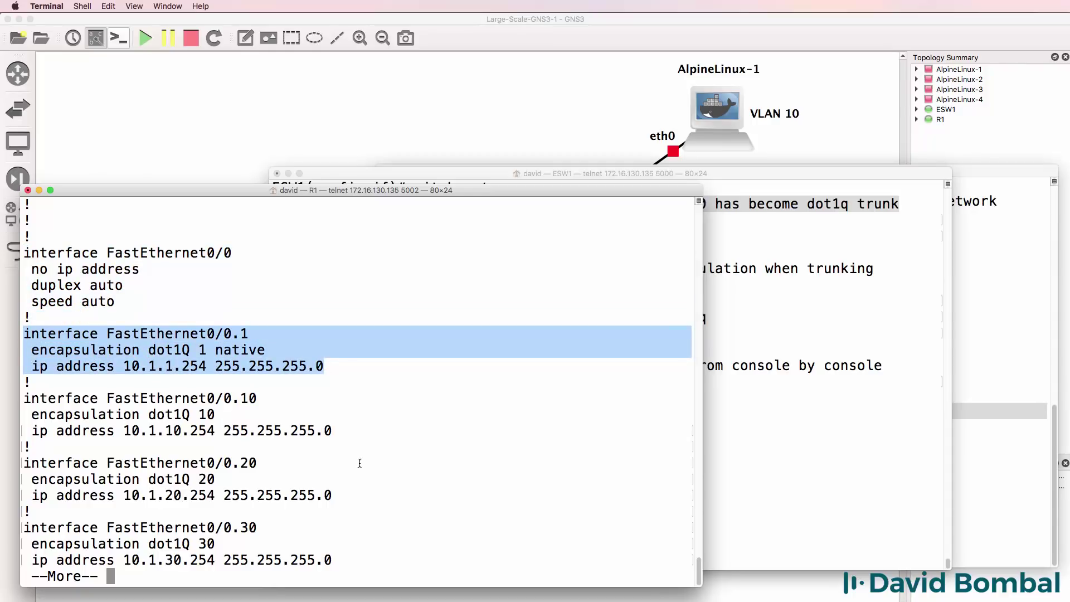
pyautogui.moveTo(367, 433); pyautogui.dragTo(3, 394)
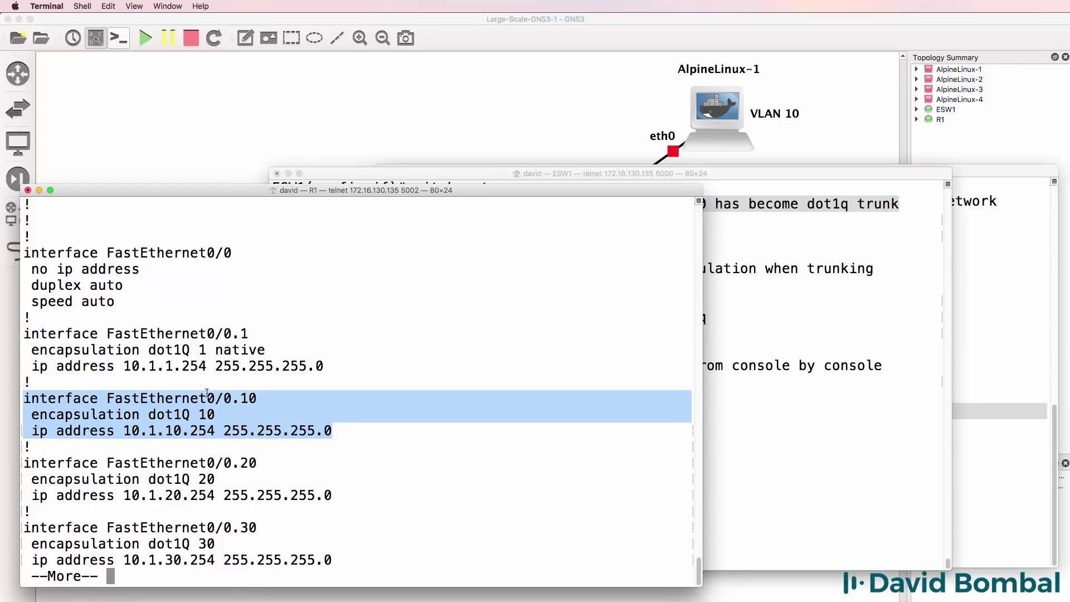
# Quit the configuration listing and return to global configuration mode with conf t
pyautogui.press('space')
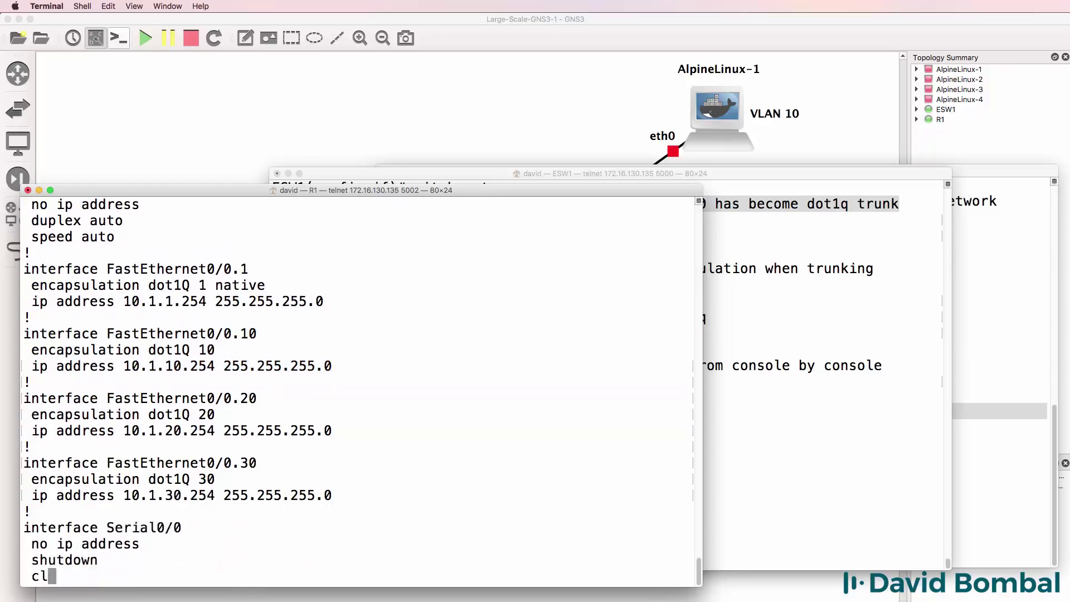
pyautogui.write('qconf t')
pyautogui.press('Return')
# Query R1's ip dhcp and ip dhcp pool options and begin naming the pool vlan10
pyautogui.write('ip dh')
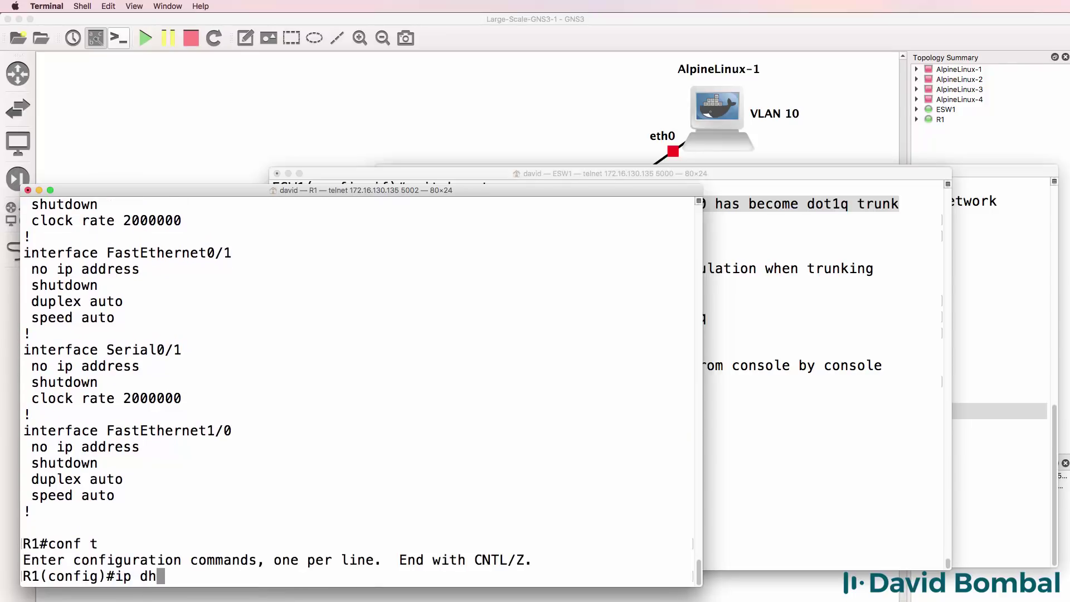
pyautogui.press('Tab')
pyautogui.write('?')
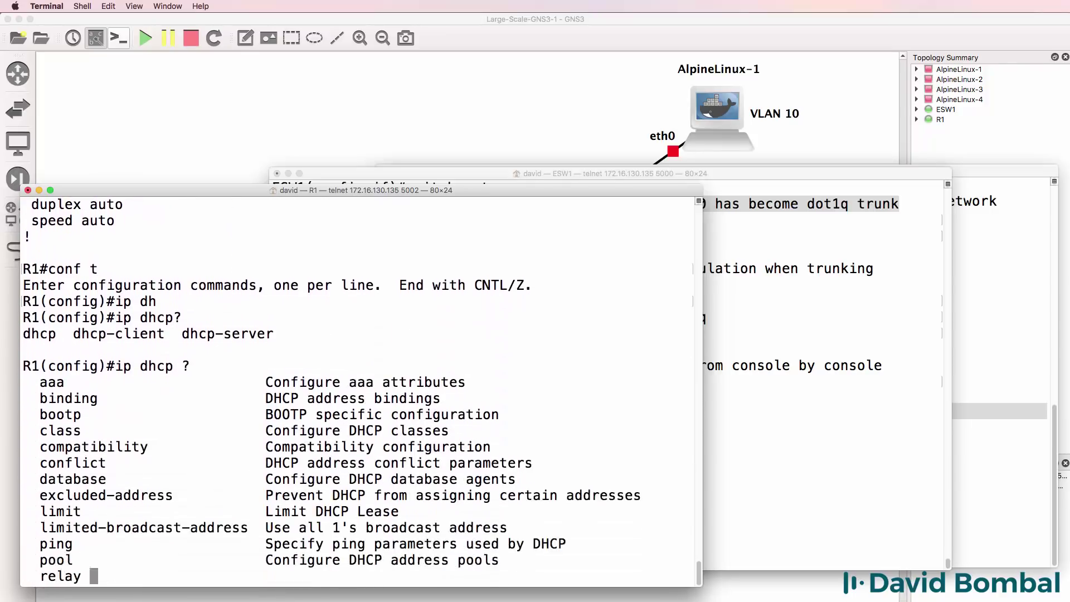
pyautogui.write(' ?ppol')
pyautogui.press('BackSpace')
pyautogui.press('BackSpace')
pyautogui.press('BackSpace')
pyautogui.write('ool ?')
pyautogui.write('an10')
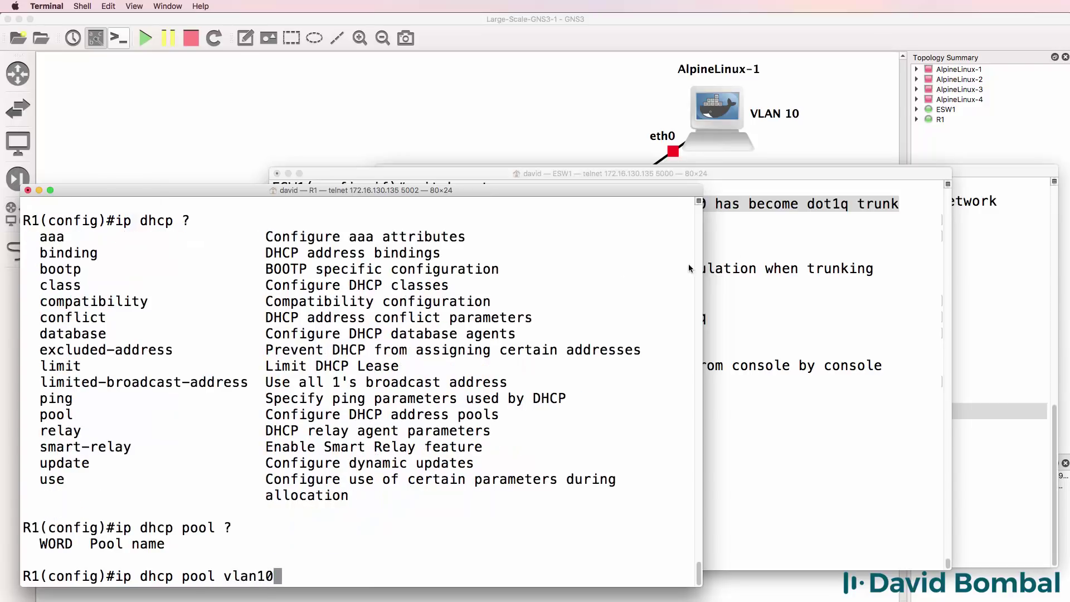
# List ESW1's VLANs, noting VLAN 10 is named sales, then return to R1
pyautogui.click(969, 262)
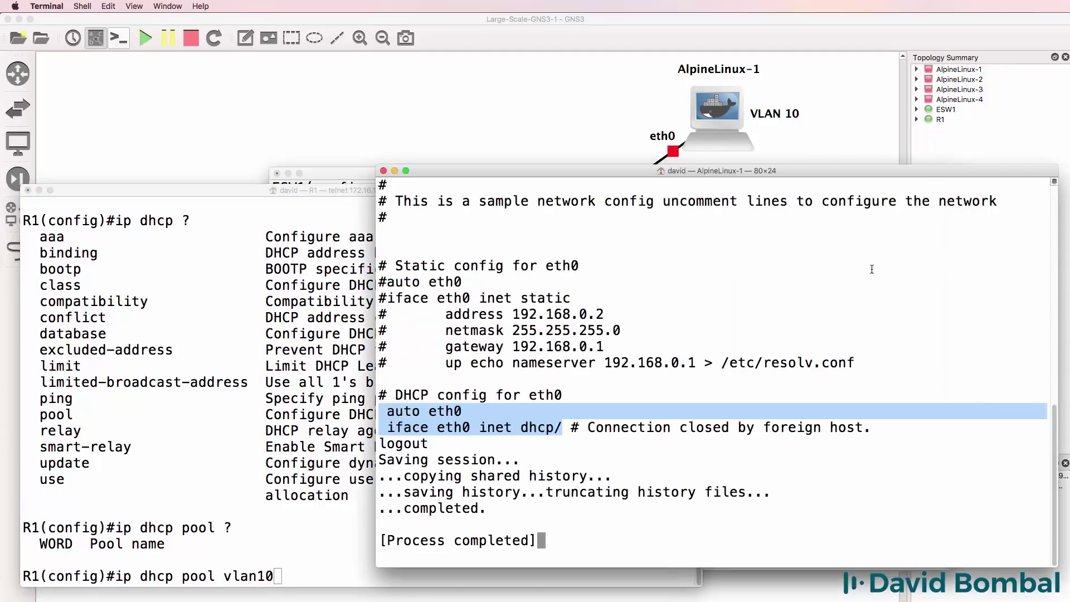
pyautogui.click(359, 173)
pyautogui.click(676, 352)
pyautogui.write('sh')
pyautogui.press('BackSpace')
pyautogui.press('BackSpace')
pyautogui.press('BackSpace')
pyautogui.write('vl')
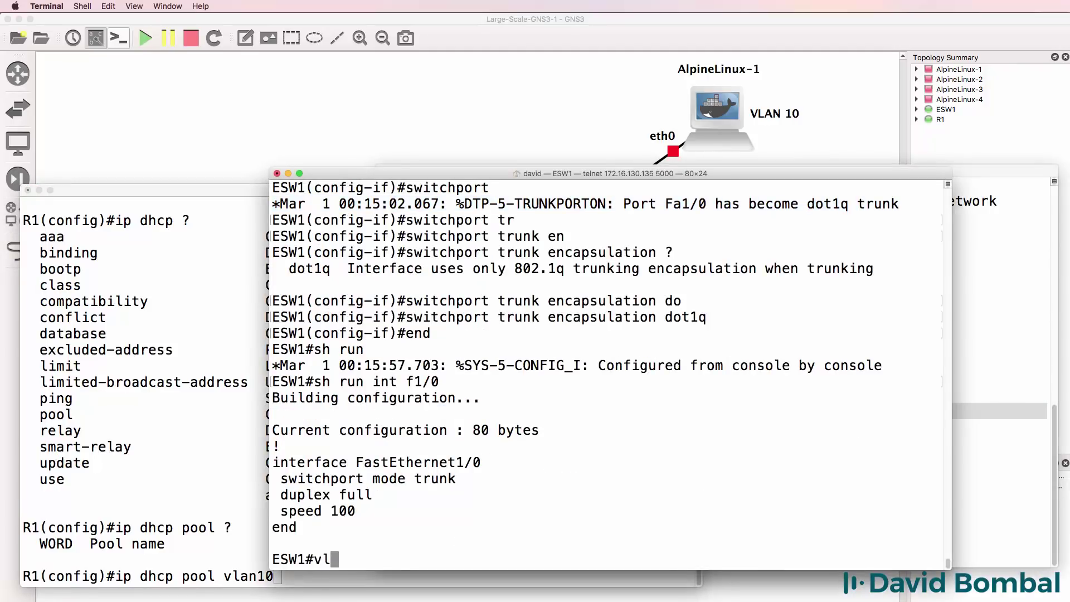
pyautogui.press('Return')
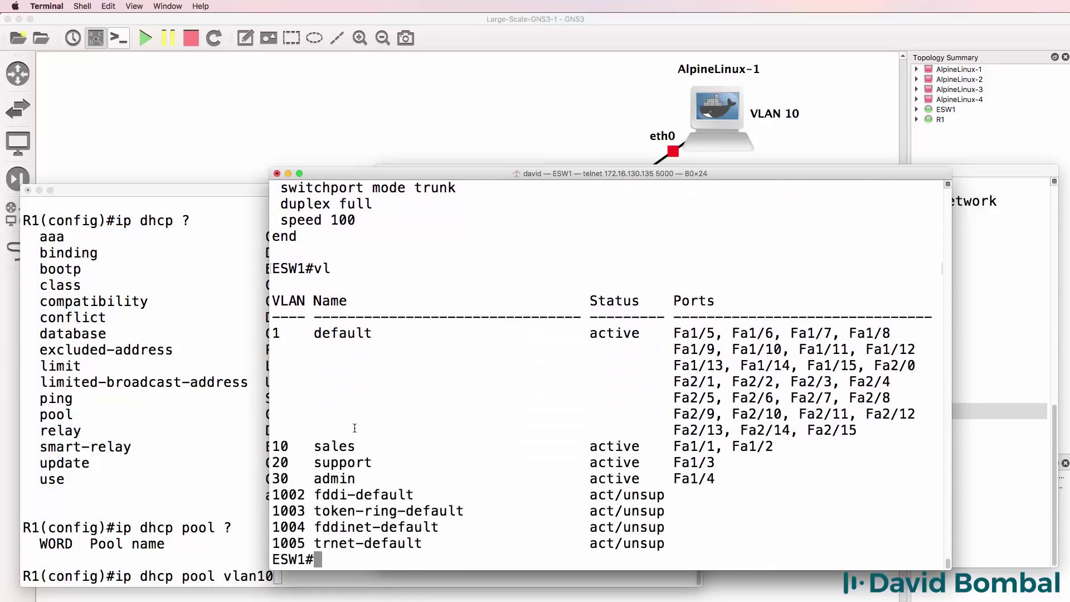
pyautogui.moveTo(360, 444); pyautogui.dragTo(272, 446)
pyautogui.click(143, 412)
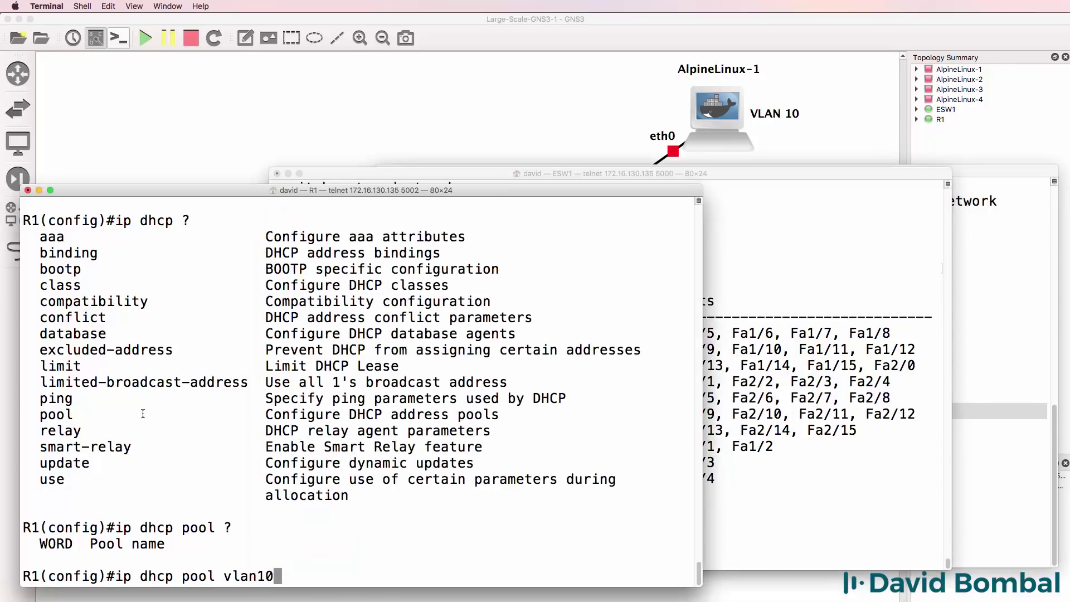
# Create DHCP pool vlan10 with network 10.1.10.0 255.255.255.0
pyautogui.write('vlan10')
pyautogui.press('Return')
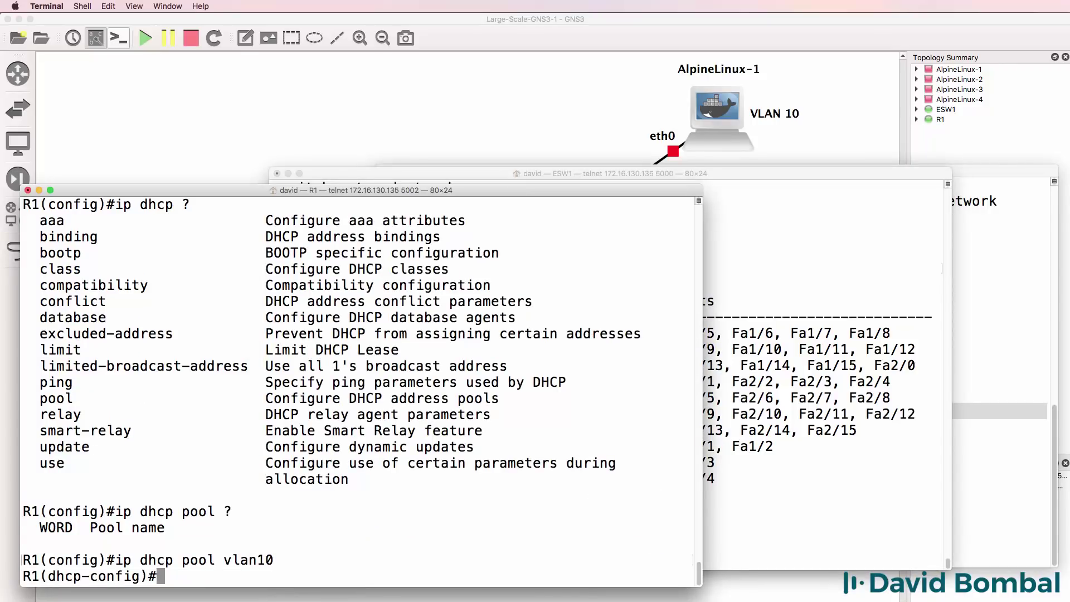
pyautogui.write('net')
pyautogui.press('Tab')
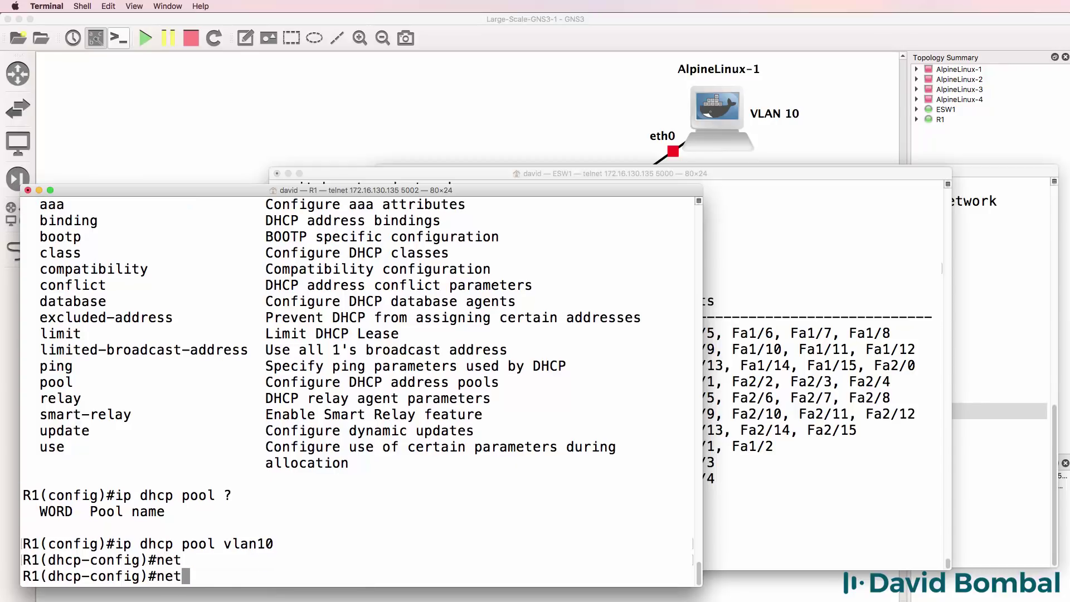
pyautogui.write('w')
pyautogui.press('Tab')
pyautogui.write('10.1.1')
pyautogui.write('0.')
pyautogui.write('0')
pyautogui.write(' ?')
pyautogui.write('255.2')
pyautogui.write('55.255.0')
pyautogui.press('Return')
# Give the vlan10 pool default router 10.1.10.254 and DNS server 8.8.8.8
pyautogui.write('def')
pyautogui.press('Tab')
pyautogui.write('10.1.1.20.')
pyautogui.press('BackSpace')
pyautogui.press('BackSpace')
pyautogui.press('BackSpace')
pyautogui.press('BackSpace')
pyautogui.press('BackSpace')
pyautogui.write('10.254')
pyautogui.press('Return')
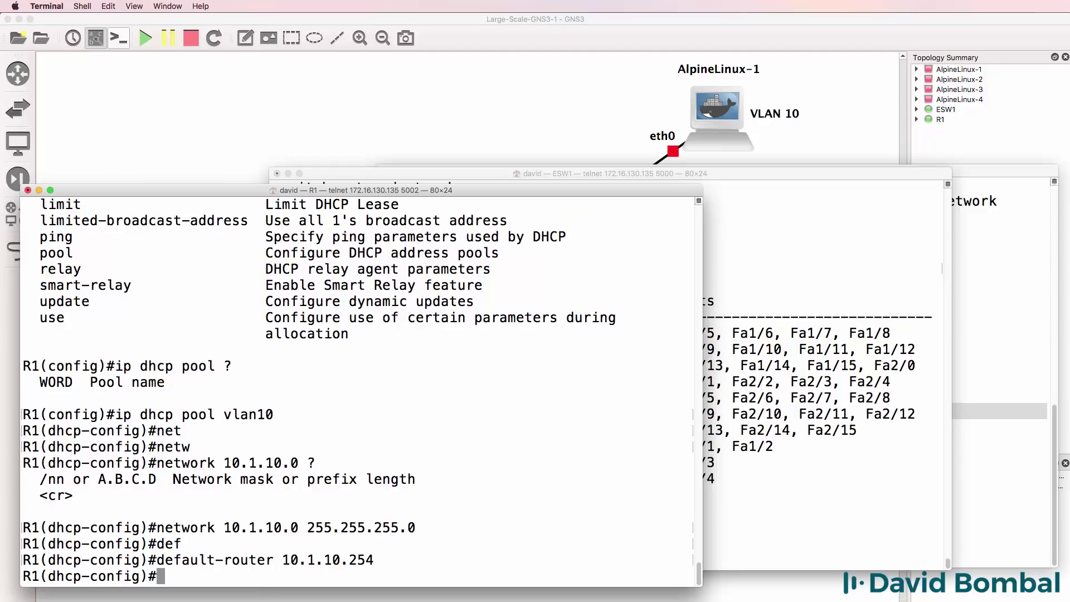
pyautogui.write('dn')
pyautogui.press('Tab')
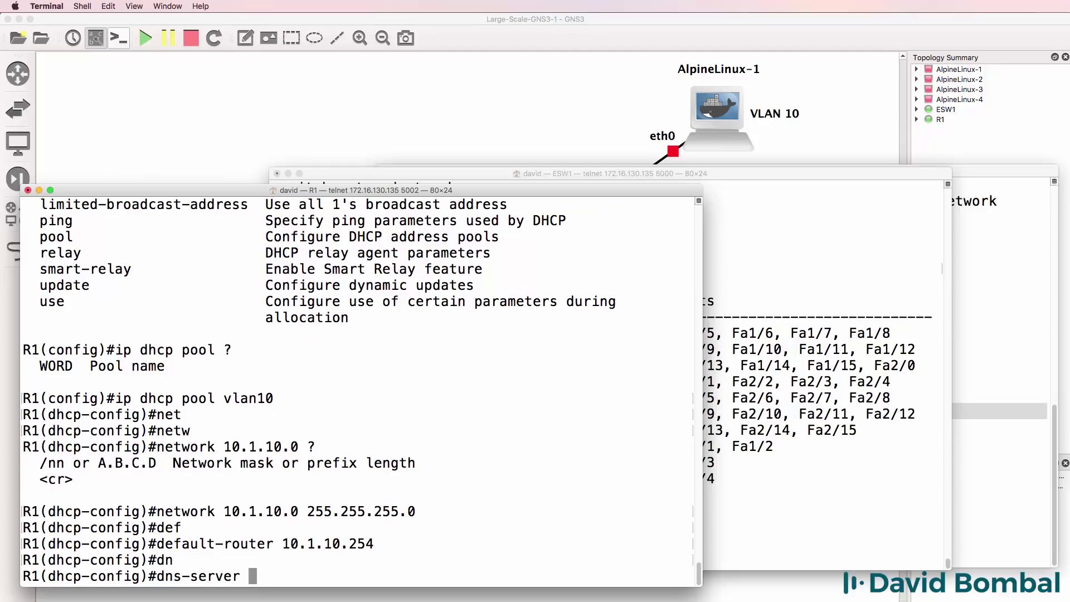
pyautogui.write('8.8.8.8')
pyautogui.press('Return')
pyautogui.write('exit')
pyautogui.press('Return')
# Create DHCP pool vlan20 with network 10.1.20.0, reusing the edited vlan10 commands
pyautogui.press('Up')
pyautogui.press('Up')
pyautogui.press('Up')
pyautogui.press('Up')
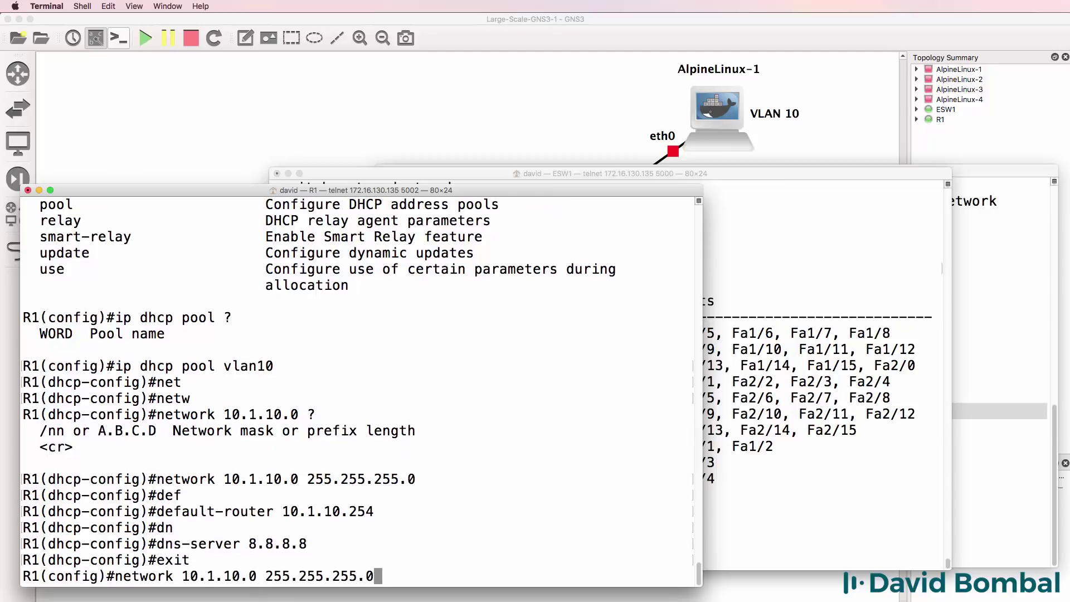
pyautogui.press('Up')
pyautogui.press('Up')
pyautogui.press('BackSpace')
pyautogui.press('BackSpace')
pyautogui.write('20')
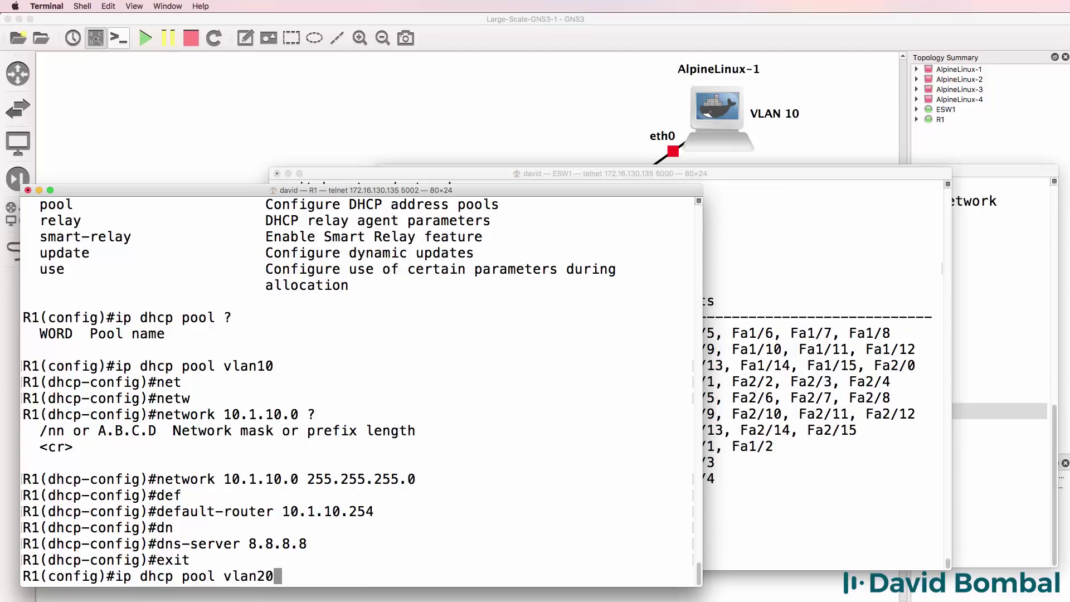
pyautogui.press('Return')
pyautogui.press('Up')
pyautogui.press('Up')
pyautogui.press('Up')
pyautogui.press('Up')
pyautogui.press('Left')
pyautogui.press('Left')
pyautogui.press('Left')
pyautogui.press('Left')
pyautogui.press('Left')
pyautogui.press('Up')
pyautogui.press('Left')
pyautogui.press('Left')
pyautogui.press('Left')
pyautogui.press('Left')
pyautogui.press('Left')
pyautogui.press('Left')
pyautogui.press('Left')
pyautogui.press('Left')
pyautogui.press('Left')
pyautogui.press('Left')
pyautogui.press('Left')
pyautogui.press('Left')
pyautogui.press('Left')
pyautogui.press('Left')
pyautogui.press('Left')
pyautogui.press('Left')
pyautogui.press('Left')
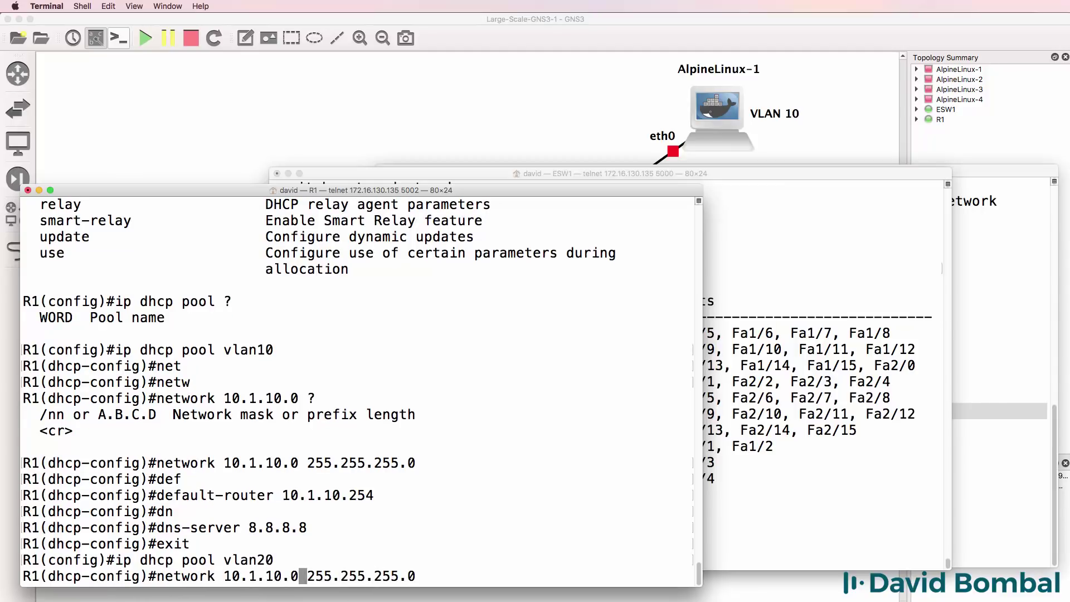
pyautogui.press('BackSpace')
pyautogui.write('2')
pyautogui.press('Return')
pyautogui.press('Up')
pyautogui.press('Up')
pyautogui.press('Up')
pyautogui.press('Up')
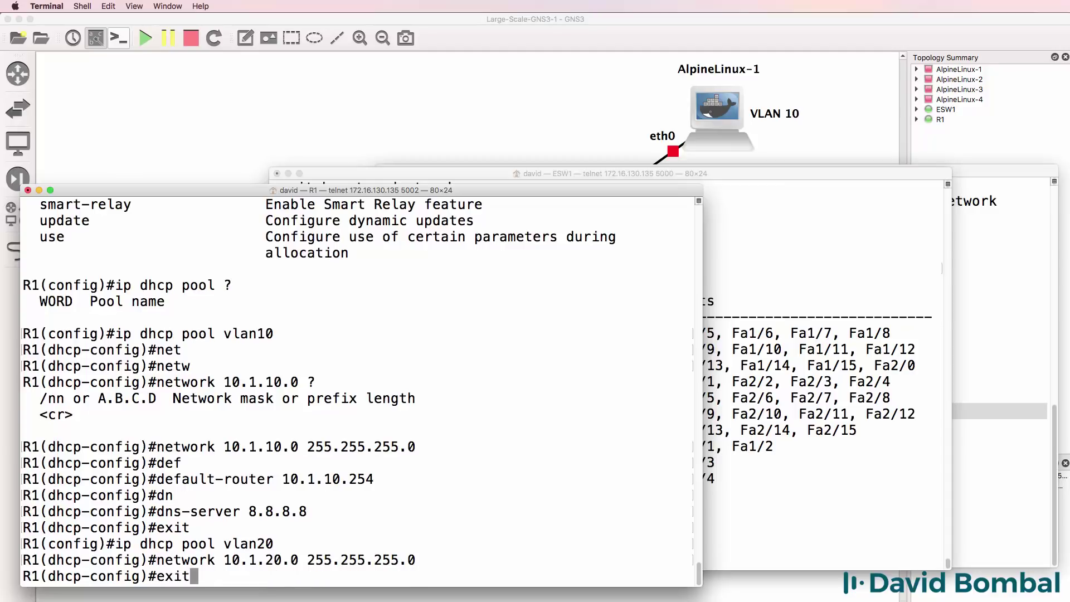
# Give the vlan20 pool default router 10.1.20.254 and DNS server 8.8.8.8
pyautogui.press('Up')
pyautogui.press('Left')
pyautogui.press('Left')
pyautogui.press('Left')
pyautogui.press('Left')
pyautogui.press('Left')
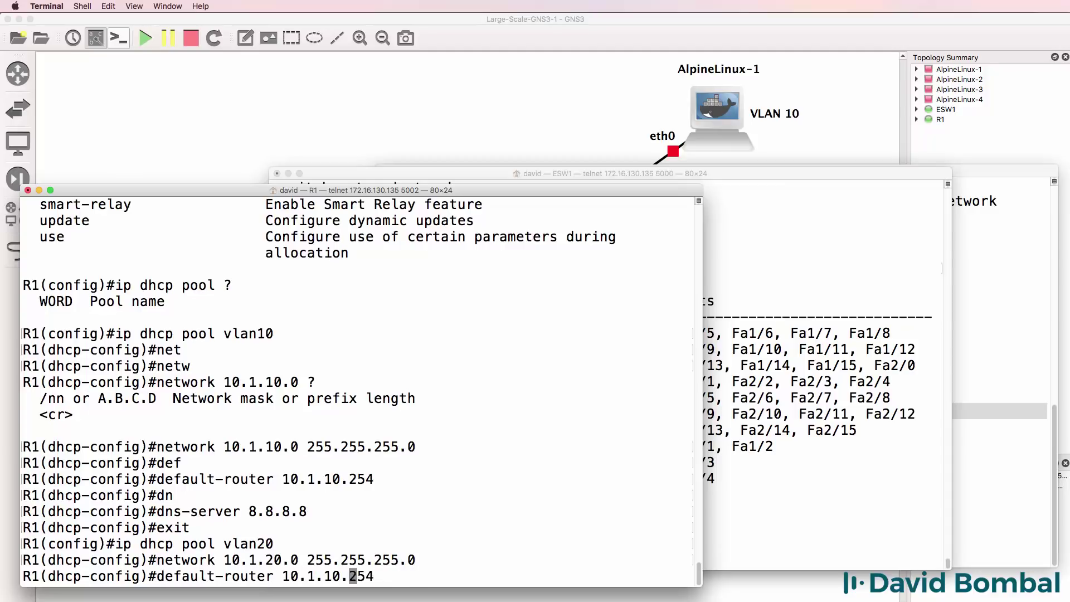
pyautogui.write('2')
pyautogui.press('Return')
pyautogui.press('Up')
pyautogui.press('Up')
pyautogui.press('Up')
pyautogui.press('Up')
pyautogui.press('Up')
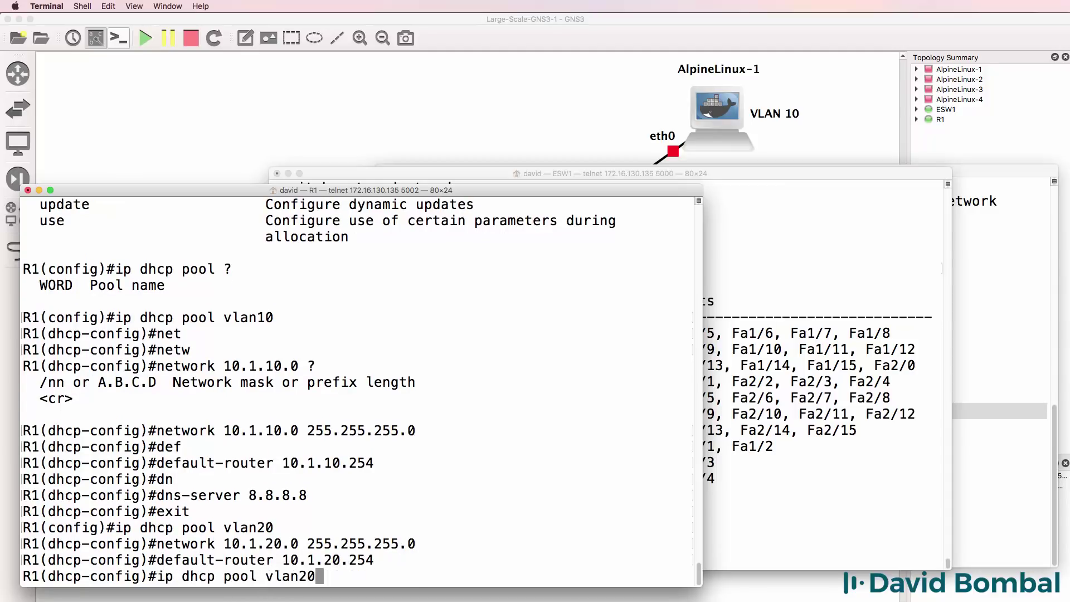
pyautogui.press('Return')
# Create DHCP pool vlan30 with network 10.1.30.0
pyautogui.press('Up')
pyautogui.press('Up')
pyautogui.press('Up')
pyautogui.press('Up')
pyautogui.press('Left')
pyautogui.press('BackSpace')
pyautogui.write('3')
pyautogui.press('Return')
pyautogui.press('Up')
pyautogui.press('Up')
pyautogui.press('Up')
pyautogui.press('Up')
pyautogui.press('Left')
pyautogui.press('Left')
pyautogui.press('Left')
# Give the vlan30 pool default router 10.1.30.254 and DNS server 8.8.8.8
pyautogui.press('Left')
pyautogui.press('Left')
pyautogui.press('Left')
pyautogui.press('Left')
pyautogui.press('Left')
pyautogui.press('Left')
pyautogui.press('Left')
pyautogui.press('Left')
pyautogui.press('Left')
pyautogui.press('Left')
pyautogui.press('Left')
pyautogui.press('Left')
pyautogui.press('Left')
pyautogui.press('Left')
pyautogui.press('BackSpace')
pyautogui.write('3')
pyautogui.press('Return')
pyautogui.press('Up')
pyautogui.press('Up')
pyautogui.press('Up')
pyautogui.press('Up')
pyautogui.press('Left')
pyautogui.press('Left')
pyautogui.press('Left')
pyautogui.press('Left')
pyautogui.press('Left')
pyautogui.press('BackSpace')
pyautogui.write('3')
pyautogui.press('Return')
pyautogui.press('Up')
pyautogui.press('Up')
pyautogui.press('Up')
pyautogui.press('Up')
pyautogui.press('Return')
# Exit configuration mode and display R1's running configuration with sh run
pyautogui.write('e')
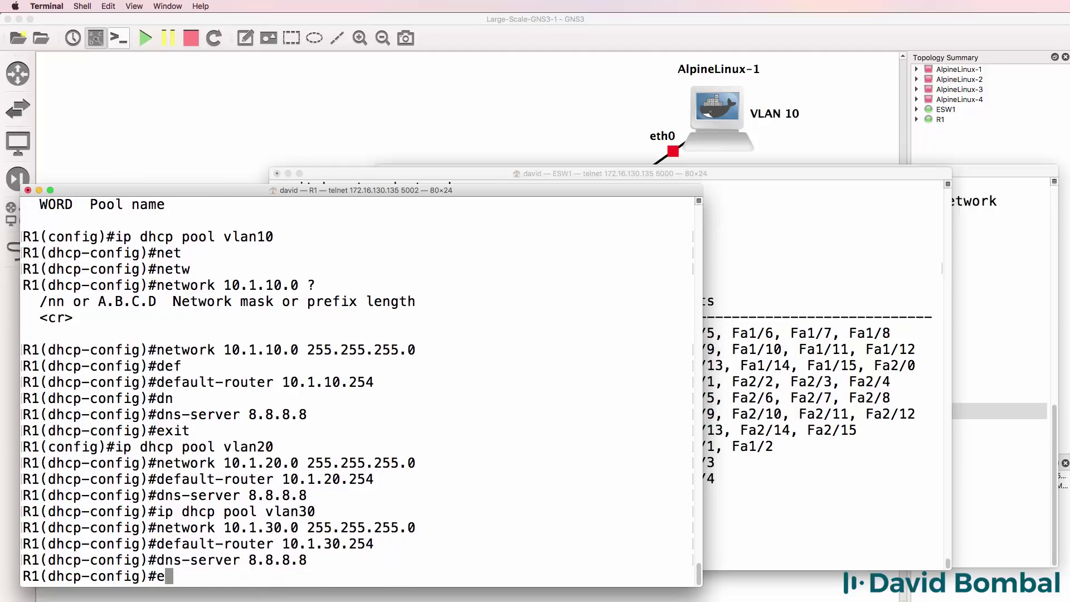
pyautogui.write('nd')
pyautogui.press('Return')
pyautogui.write('sh run')
pyautogui.press('Return')
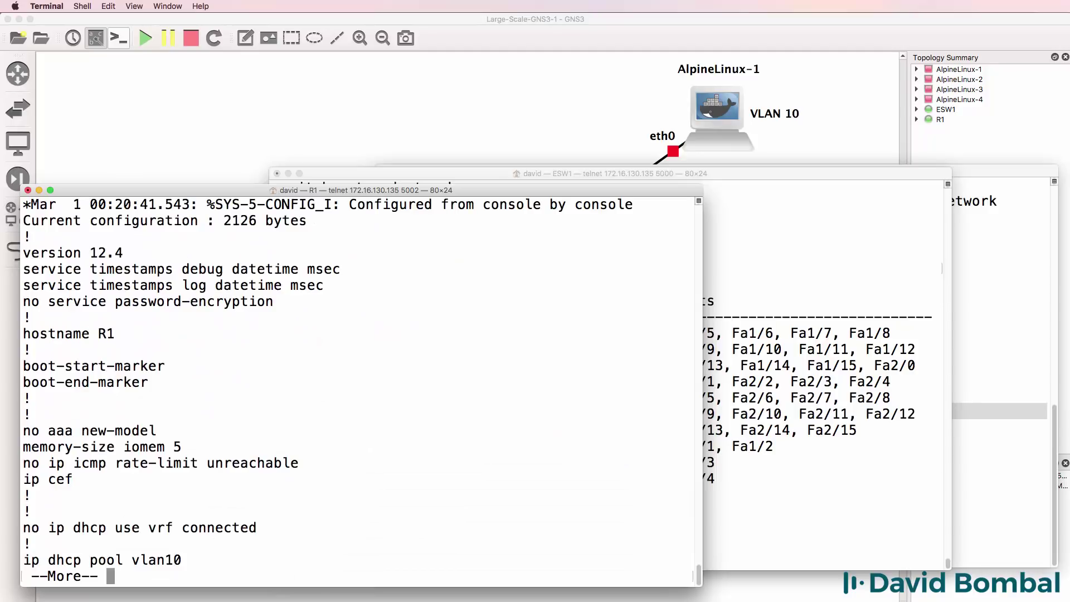
# Scroll through R1's running configuration and highlight the vlan20 and vlan30 pool settings
pyautogui.press('Return')
pyautogui.press('Return')
pyautogui.press('Return')
pyautogui.press('Return')
pyautogui.press('Return')
pyautogui.press('Return')
pyautogui.press('Return')
pyautogui.press('Return')
pyautogui.press('Return')
pyautogui.press('Return')
pyautogui.press('Return')
pyautogui.press('Return')
pyautogui.press('Return')
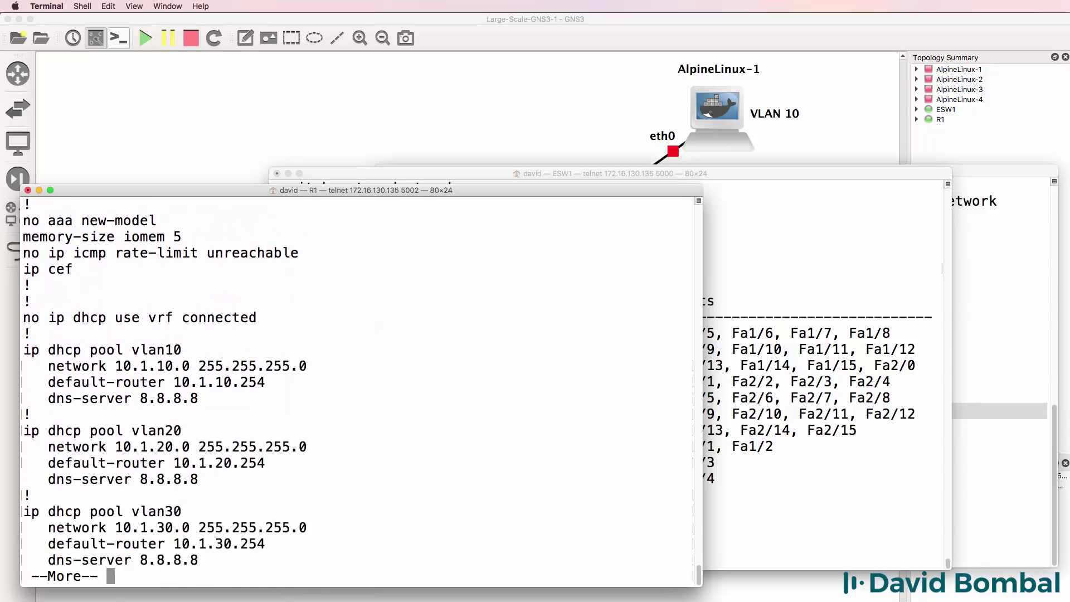
pyautogui.press('Return')
pyautogui.press('Return')
pyautogui.press('Return')
pyautogui.moveTo(128, 284); pyautogui.dragTo(327, 436)
pyautogui.moveTo(116, 459); pyautogui.dragTo(302, 515)
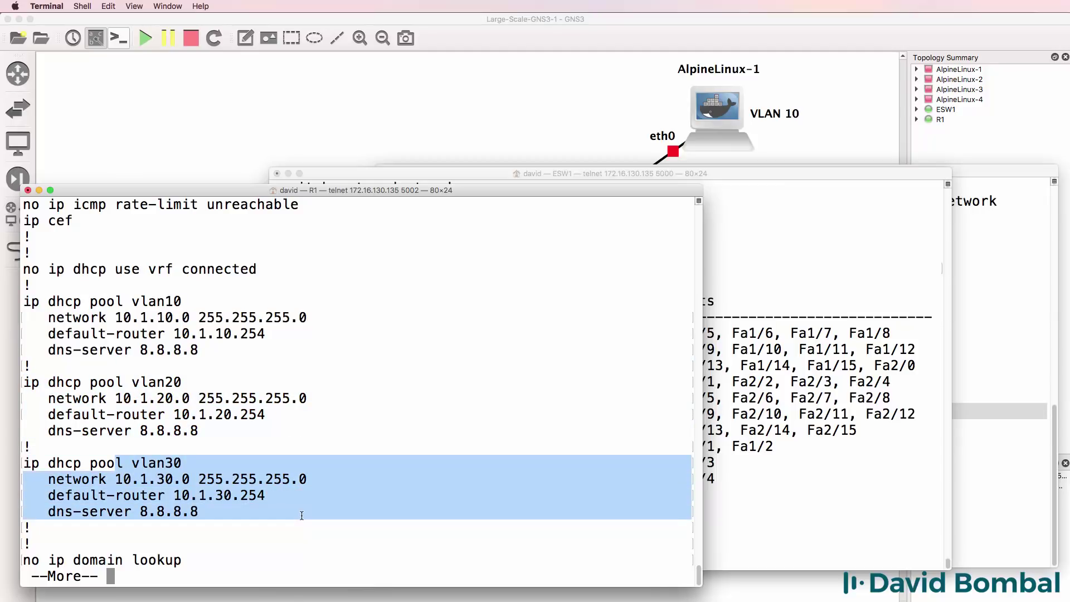
# Save the configurations of R1 and ESW1 with wr
pyautogui.write('qwr')
pyautogui.press('Return')
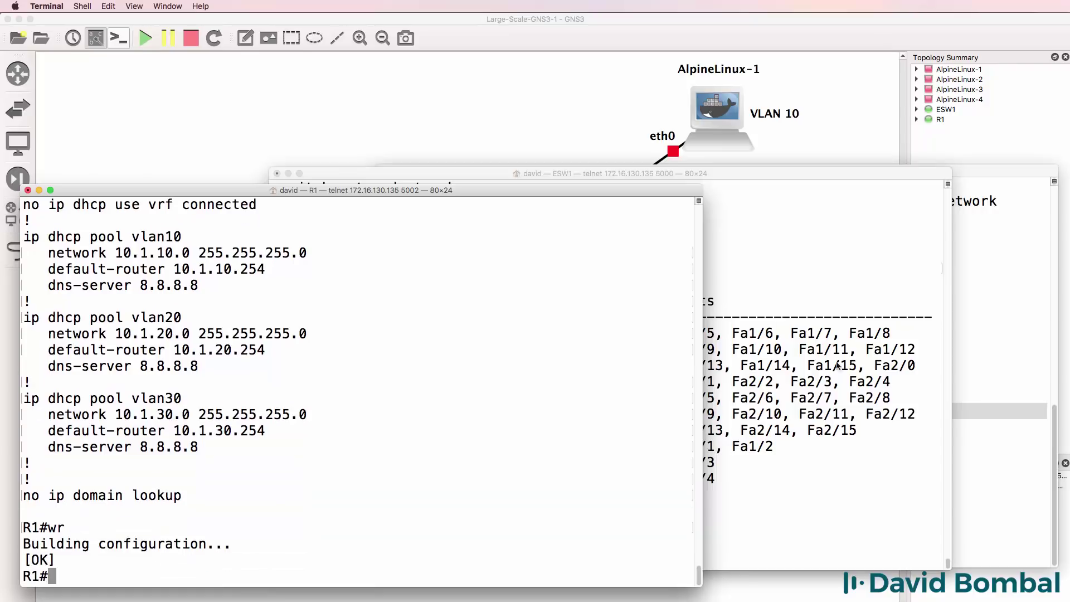
pyautogui.click(845, 363)
pyautogui.write('wr')
pyautogui.press('Return')
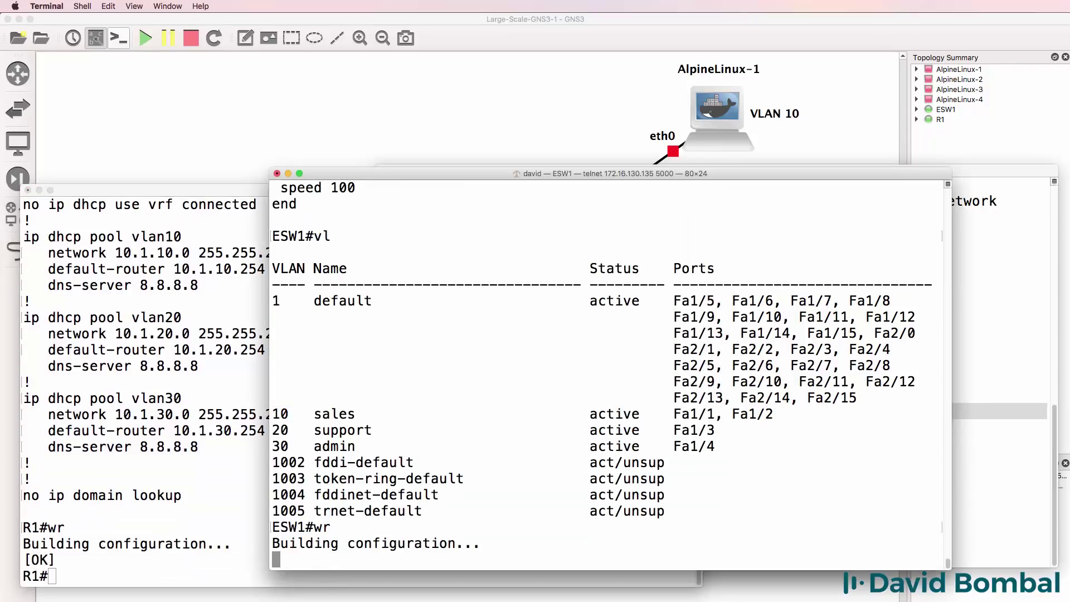
# Run sh ip dhcp binding on R1 twice to check for leases
pyautogui.click(231, 402)
pyautogui.write('sh ip dh')
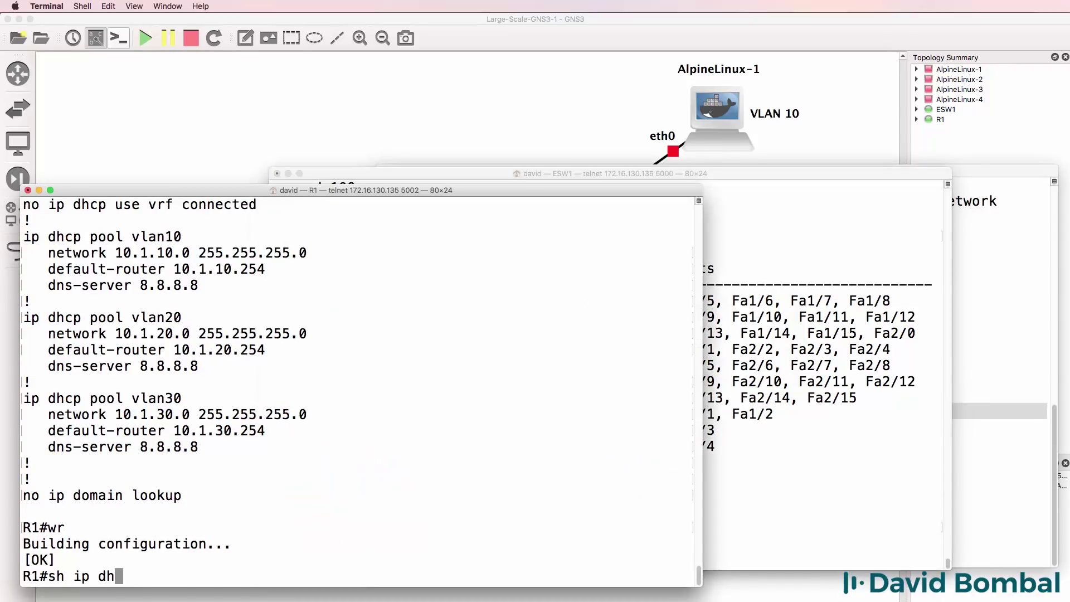
pyautogui.press('Tab')
pyautogui.write('b')
pyautogui.press('Tab')
pyautogui.press('Return')
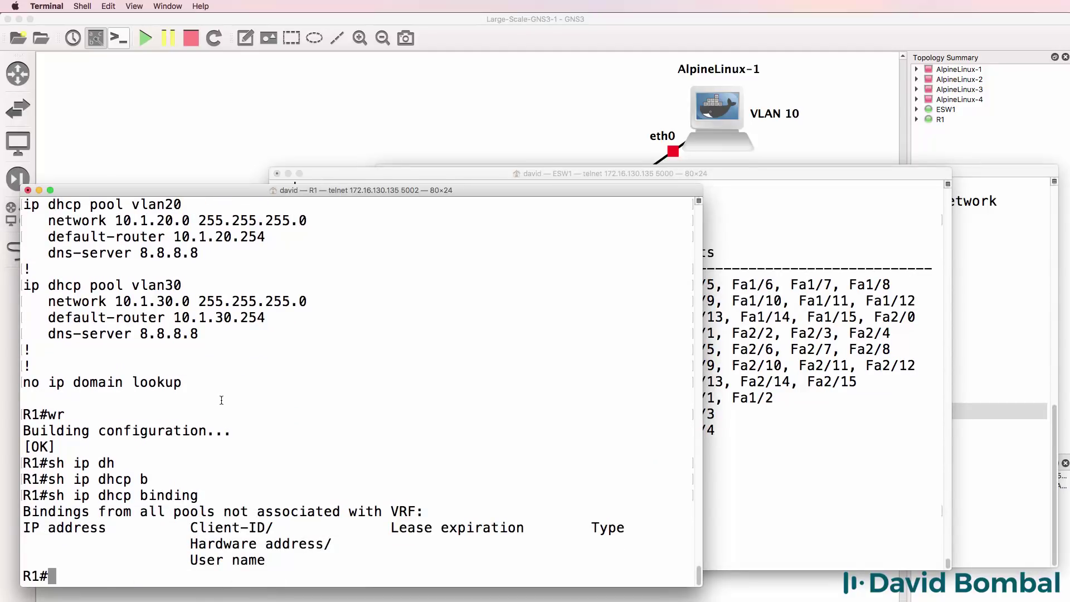
pyautogui.press('Up')
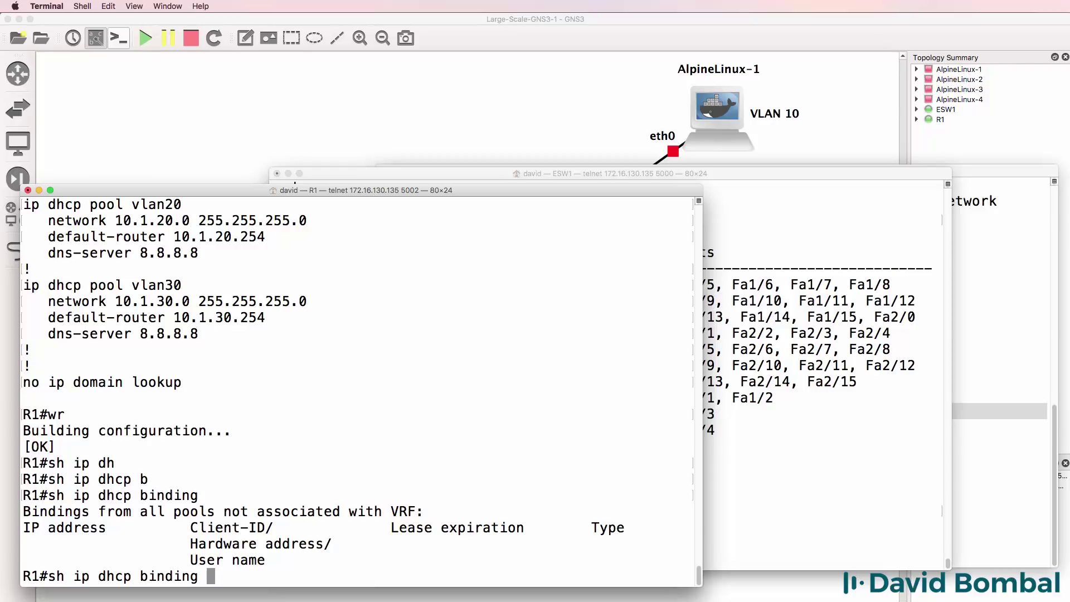
pyautogui.press('Return')
# Start the AlpineLinux-1 through AlpineLinux-4 nodes from their context menus
pyautogui.click(714, 25)
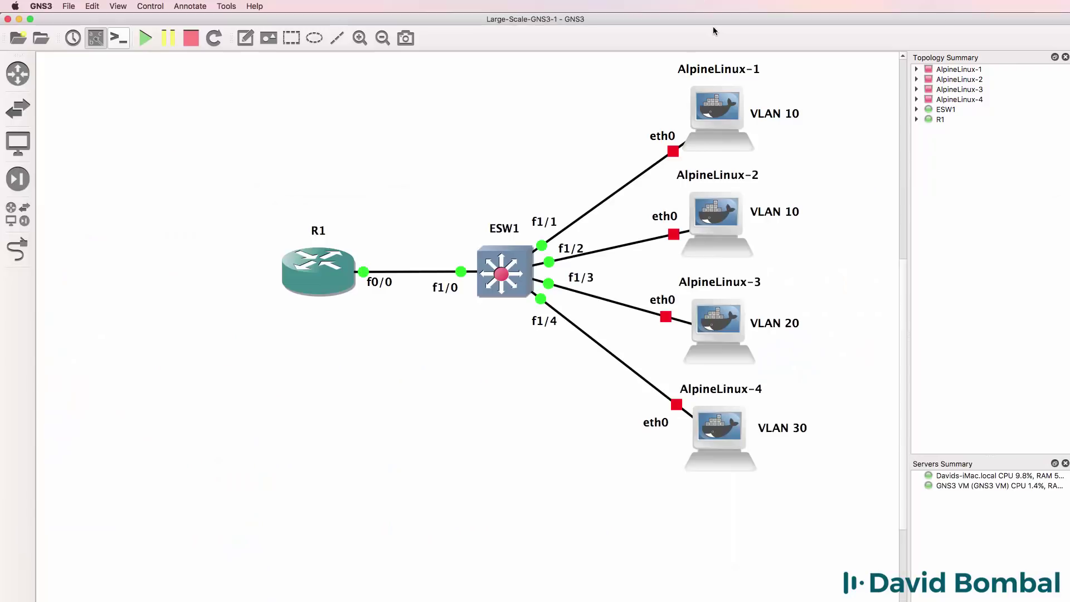
pyautogui.rightClick(707, 115)
pyautogui.click(730, 274)
pyautogui.rightClick(713, 222)
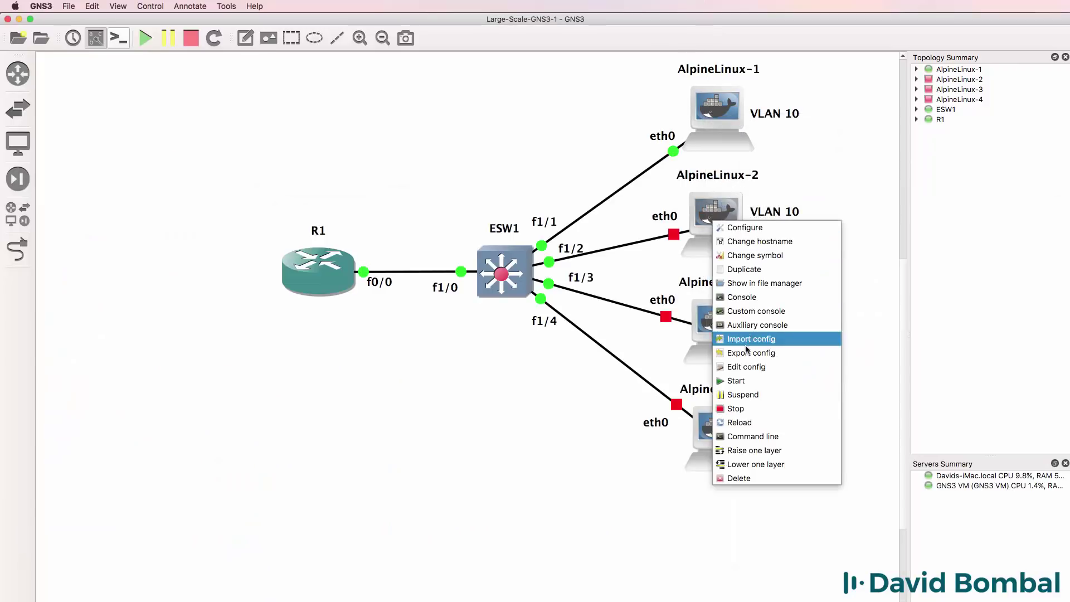
pyautogui.click(735, 380)
pyautogui.rightClick(723, 322)
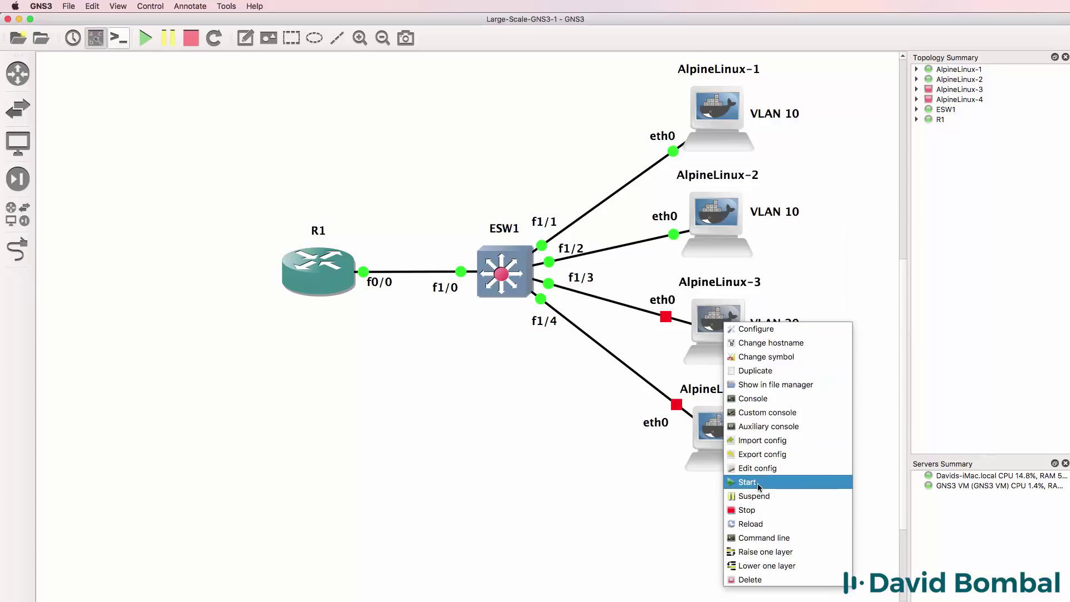
pyautogui.click(749, 481)
pyautogui.rightClick(713, 429)
pyautogui.click(797, 590)
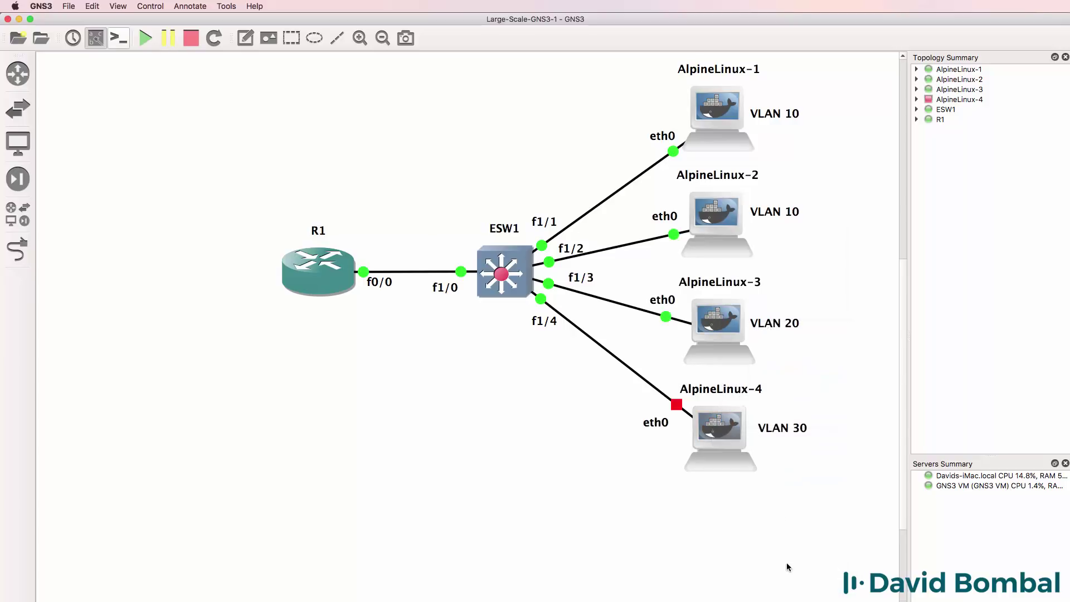
# Repeatedly rerun sh ip dhcp binding on R1 until the 10.1.10.1 lease appears
pyautogui.press('super+Tab')
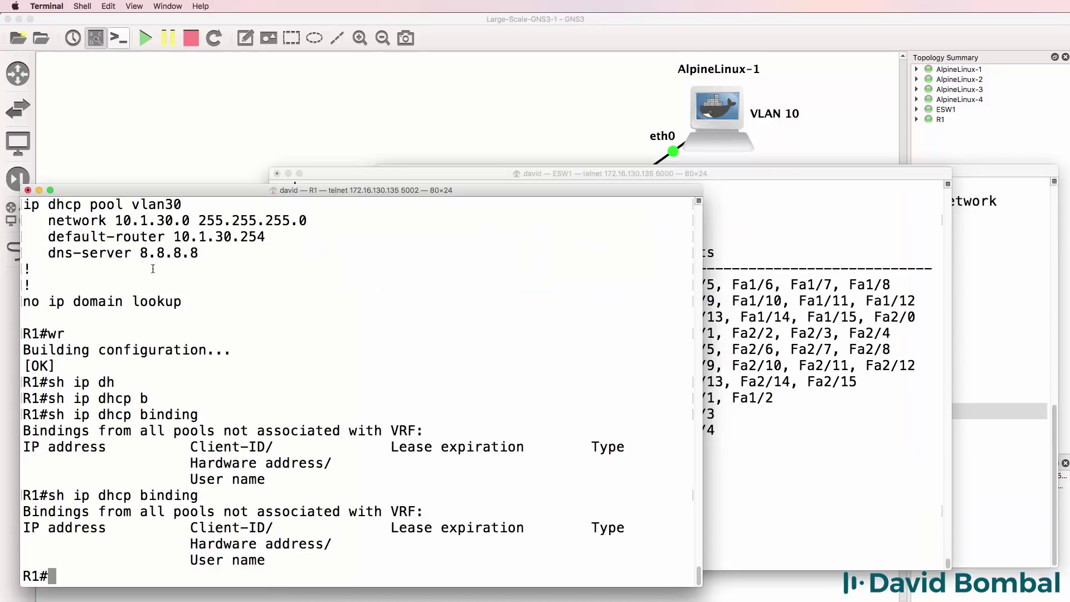
pyautogui.press('Up')
pyautogui.press('Return')
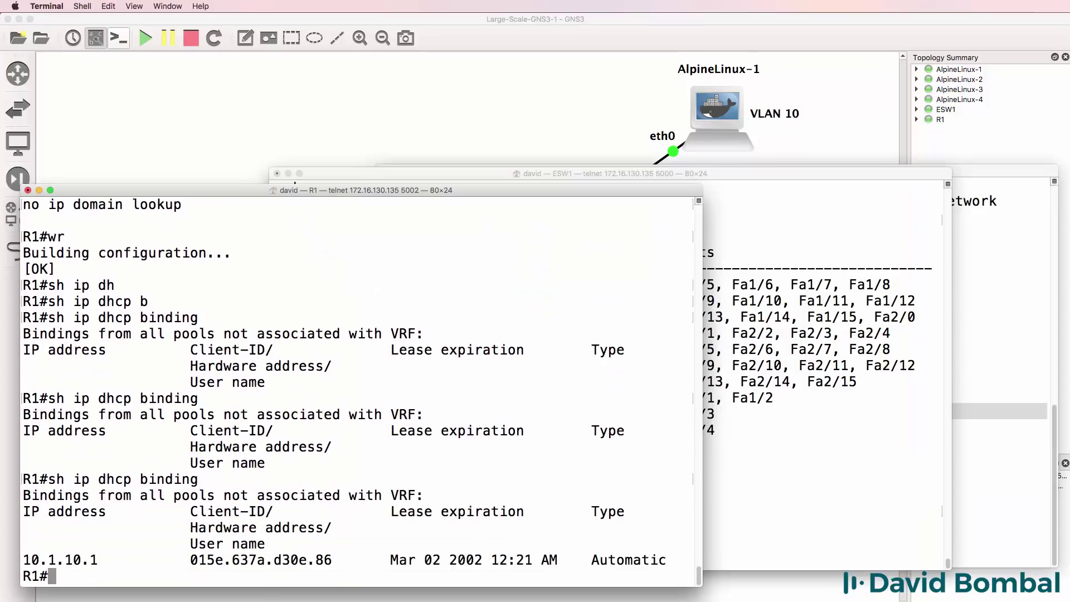
pyautogui.press('Up')
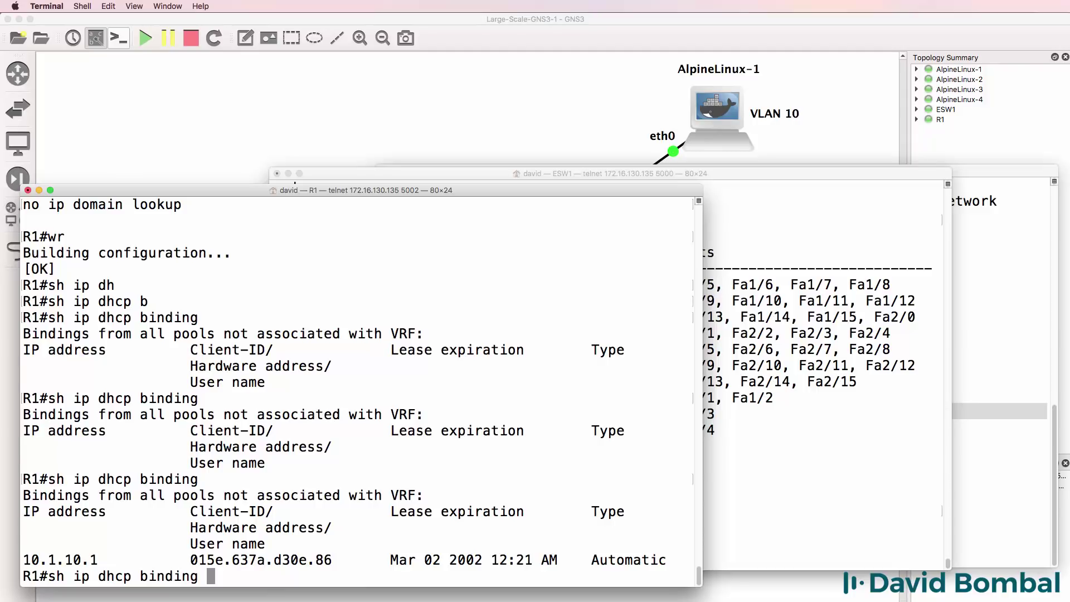
pyautogui.press('Return')
pyautogui.press('Up')
pyautogui.press('Return')
pyautogui.press('Up')
pyautogui.press('Return')
pyautogui.press('Up')
pyautogui.press('Return')
pyautogui.press('Up')
pyautogui.press('Return')
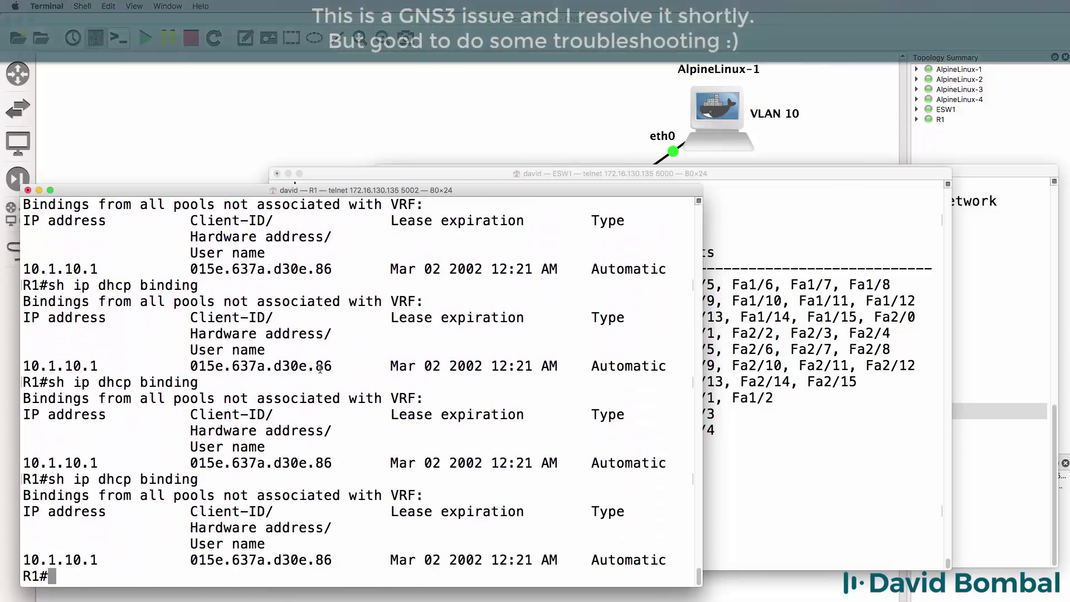
# Page through R1's running configuration to review the VLAN subinterfaces, then list DHCP bindings again
pyautogui.write('sh run')
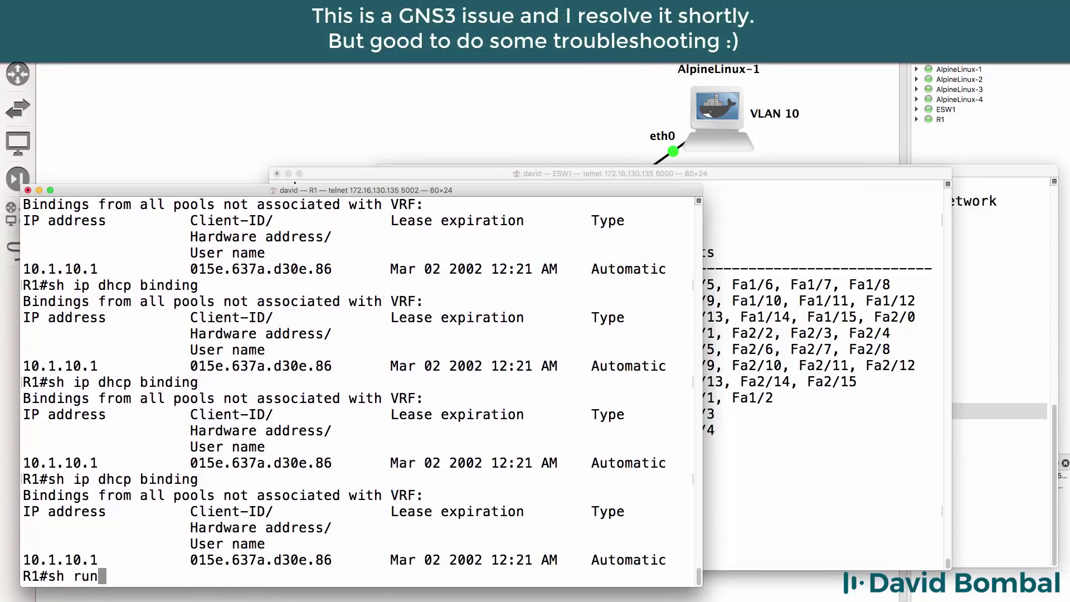
pyautogui.press('Return')
pyautogui.press('space')
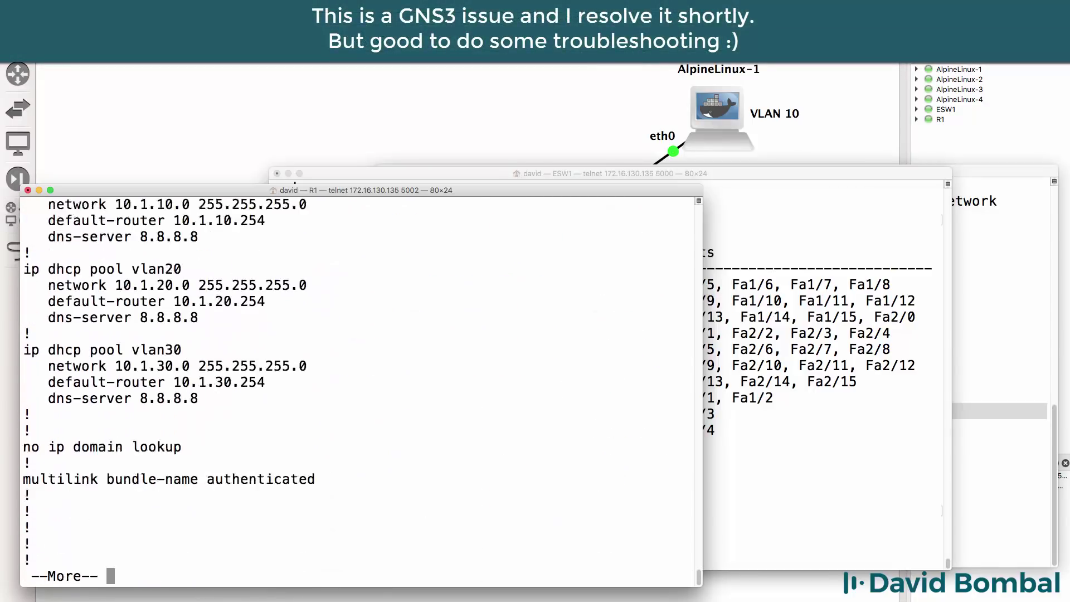
pyautogui.press('space')
pyautogui.press('Return')
pyautogui.press('Return')
pyautogui.press('Return')
pyautogui.press('Return')
pyautogui.press('Return')
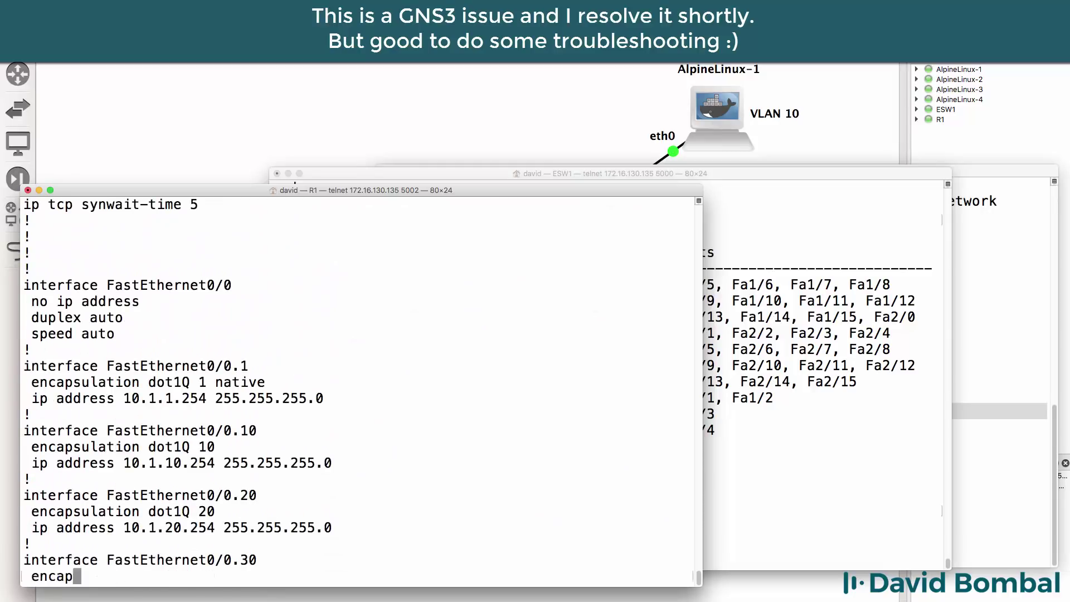
pyautogui.press('Return')
pyautogui.press('Return')
pyautogui.press('Return')
pyautogui.press('Return')
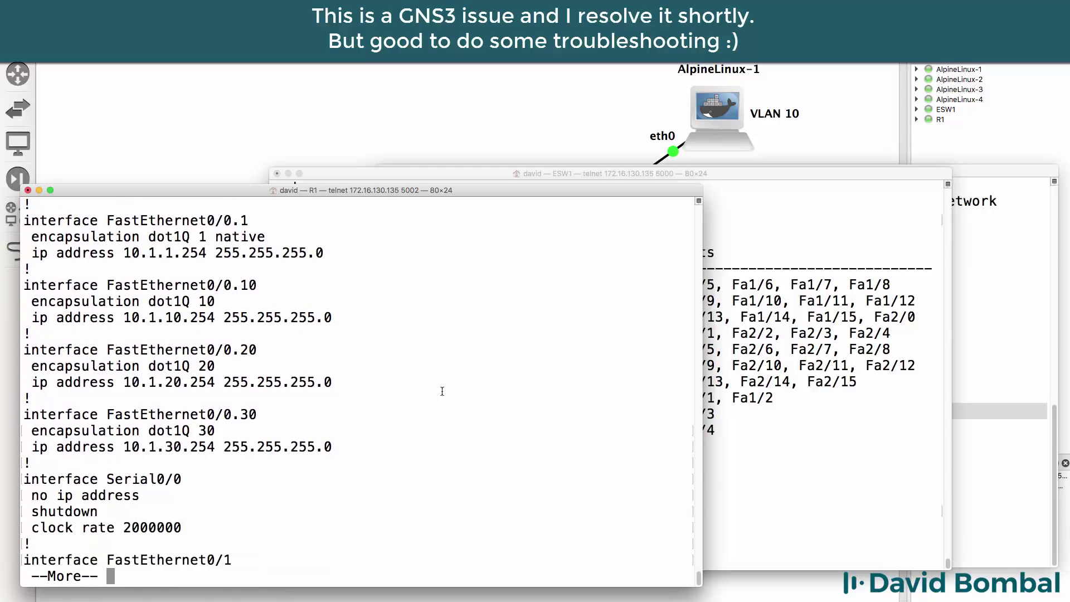
pyautogui.write('qsh ip dhcp binding')
pyautogui.press('Return')
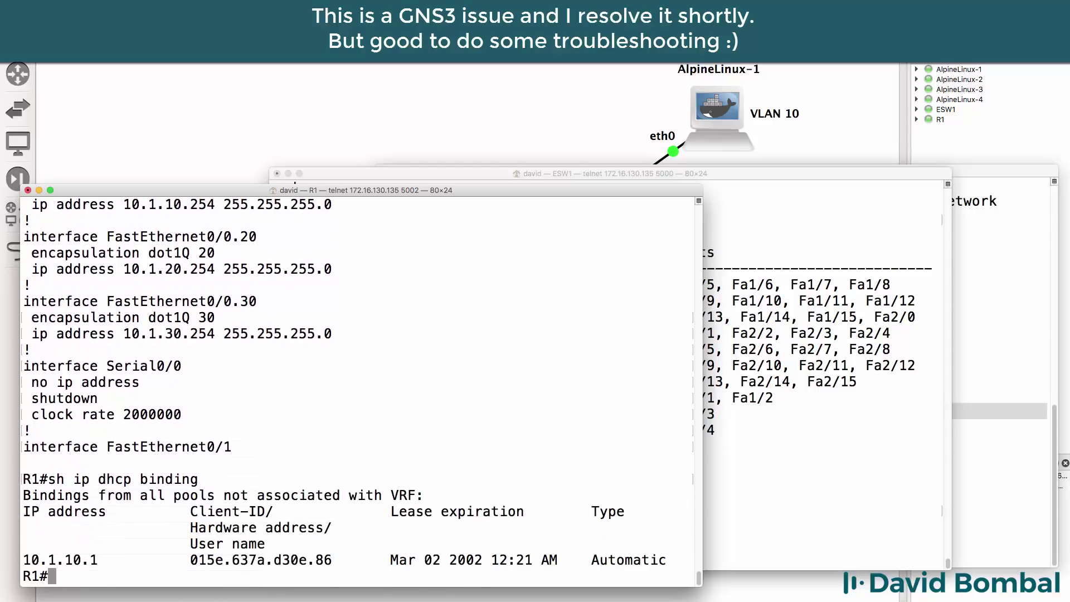
# Display ESW1's running configuration with sh run
pyautogui.press('super+grave')
pyautogui.write('sh run')
pyautogui.press('Return')
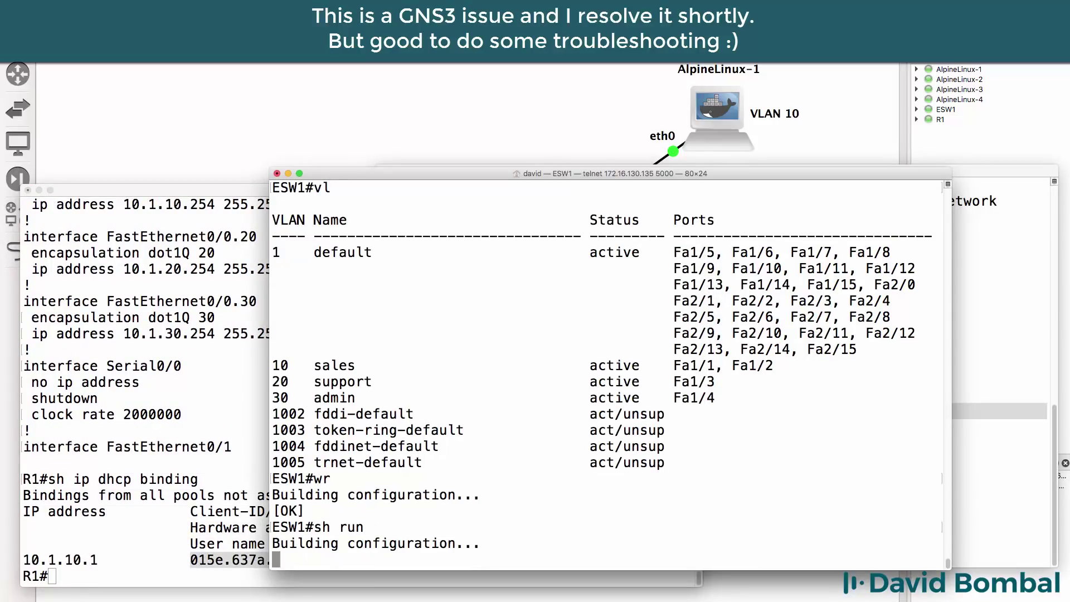
# Review ESW1's interface summary, noting FastEthernet1/2 to 1/5 are down
pyautogui.press('space')
pyautogui.press('space')
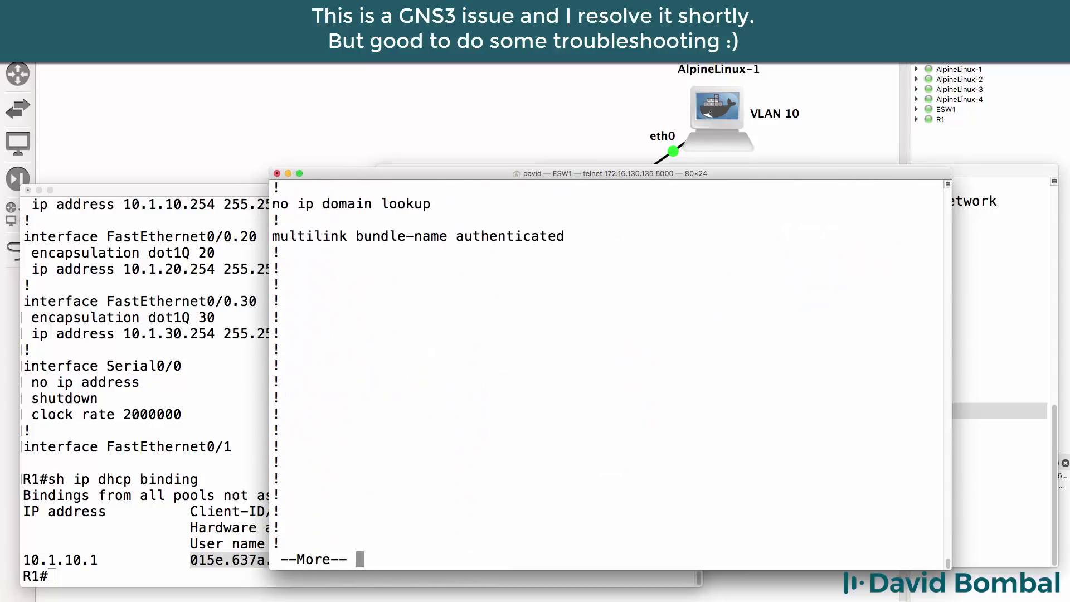
pyautogui.press('space')
pyautogui.press('space')
pyautogui.press('space')
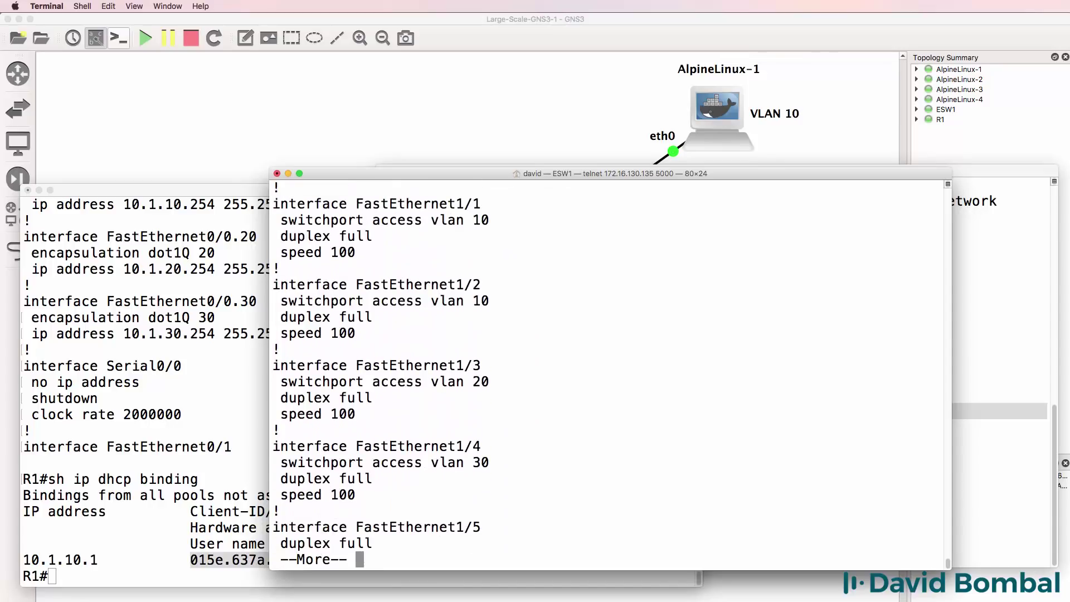
pyautogui.write('qsh ')
pyautogui.write('ip int brief')
pyautogui.press('Return')
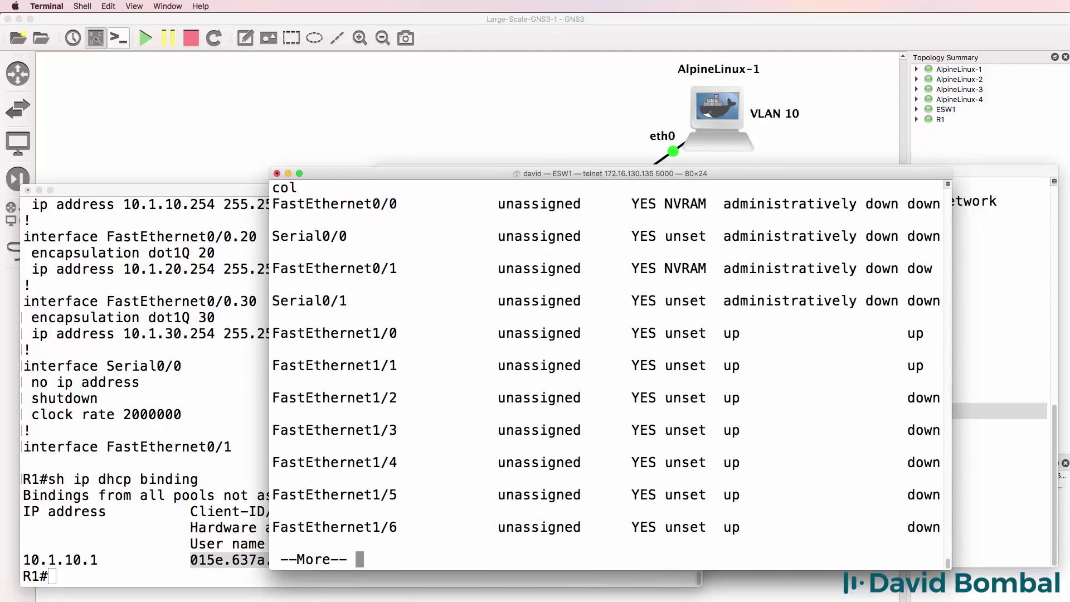
pyautogui.moveTo(274, 397); pyautogui.dragTo(937, 502)
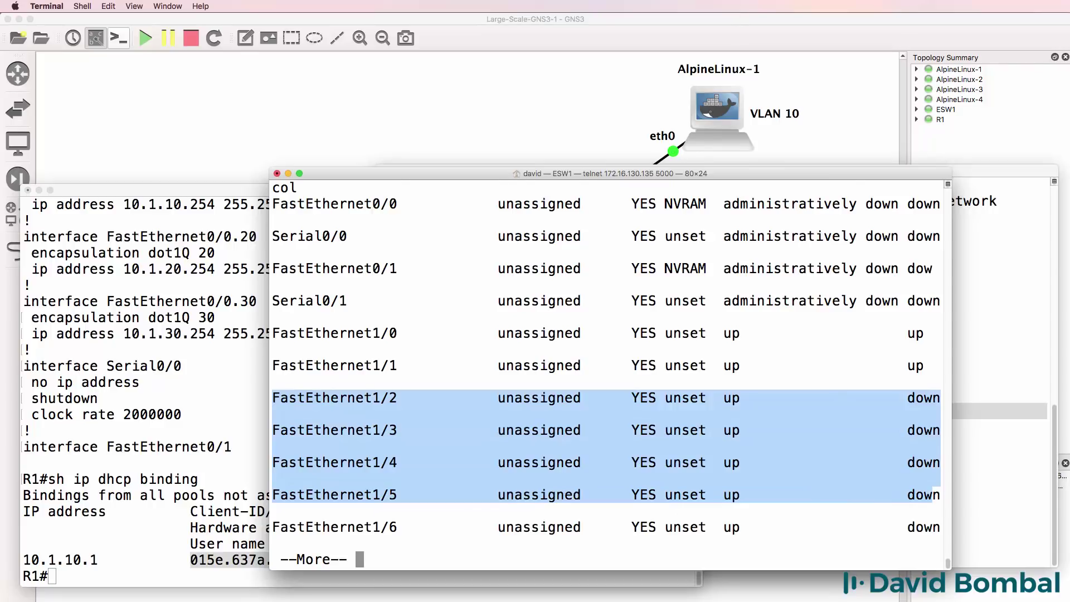
# Bounce ESW1's FastEthernet1/2 with shut and no shut, then end configuration mode
pyautogui.write('qconf t')
pyautogui.press('Return')
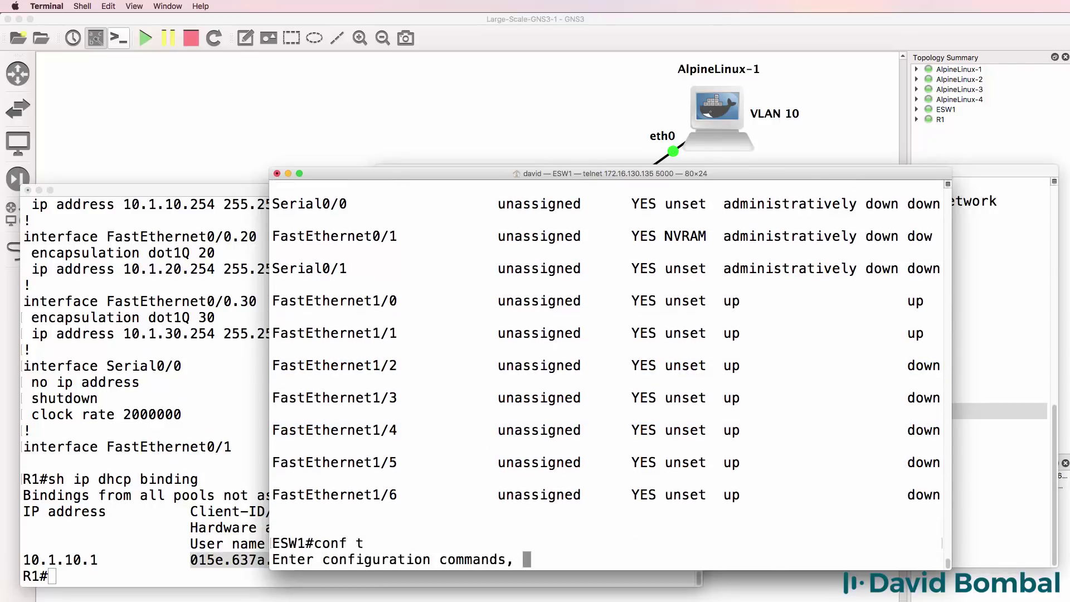
pyautogui.write('int f1/2')
pyautogui.press('Return')
pyautogui.write('shut')
pyautogui.press('Return')
pyautogui.write('no shut')
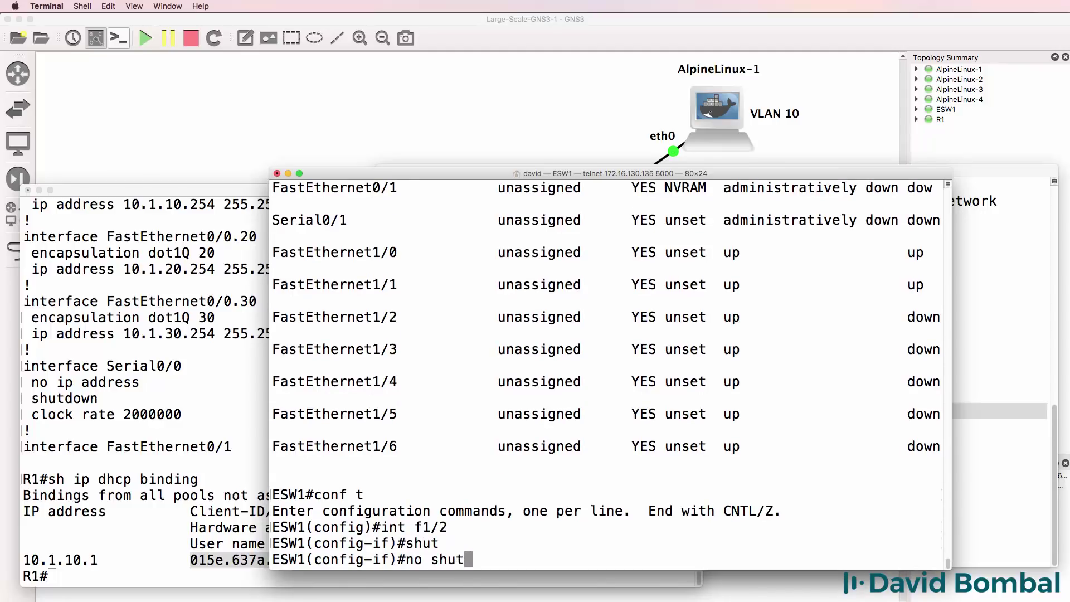
pyautogui.press('Return')
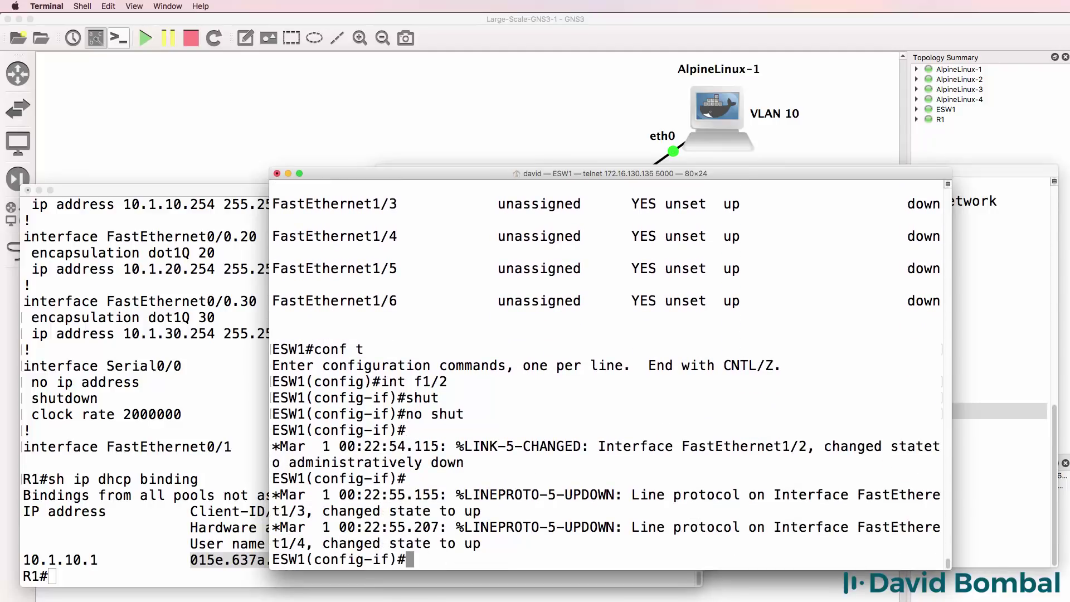
pyautogui.write('in')
pyautogui.press('BackSpace')
pyautogui.press('BackSpace')
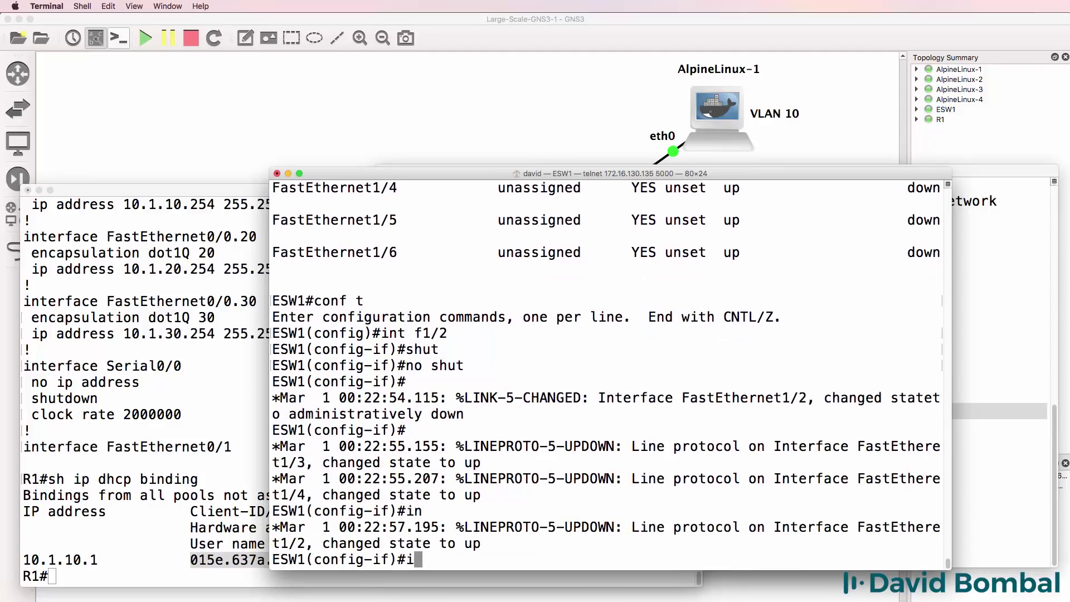
pyautogui.write('end')
pyautogui.press('Return')
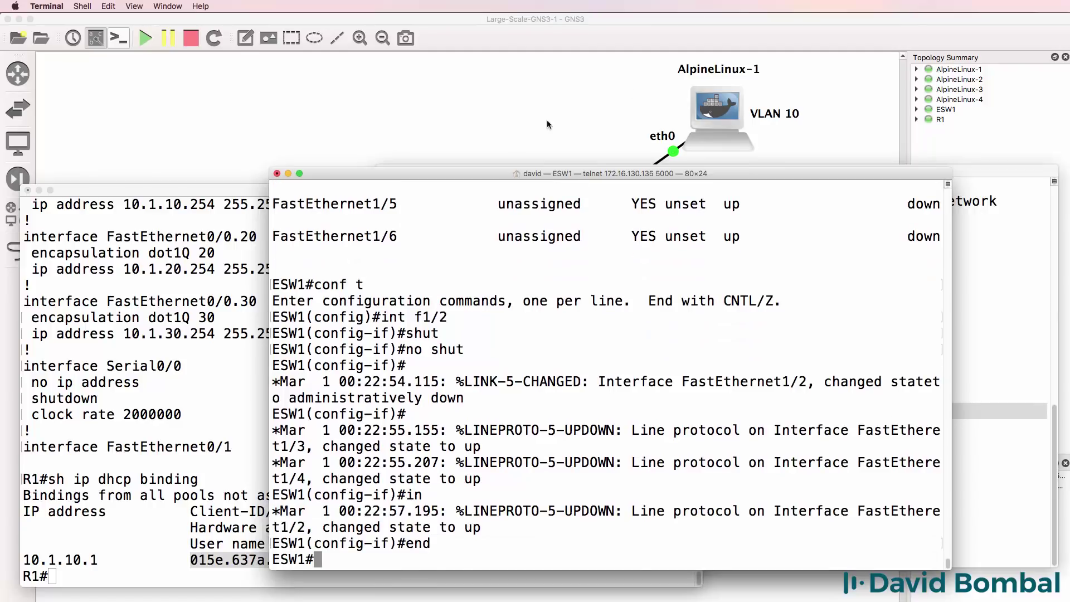
# Recheck R1's DHCP bindings twice
pyautogui.press('super+grave')
pyautogui.press('Up')
pyautogui.press('Return')
pyautogui.press('Up')
pyautogui.press('Return')
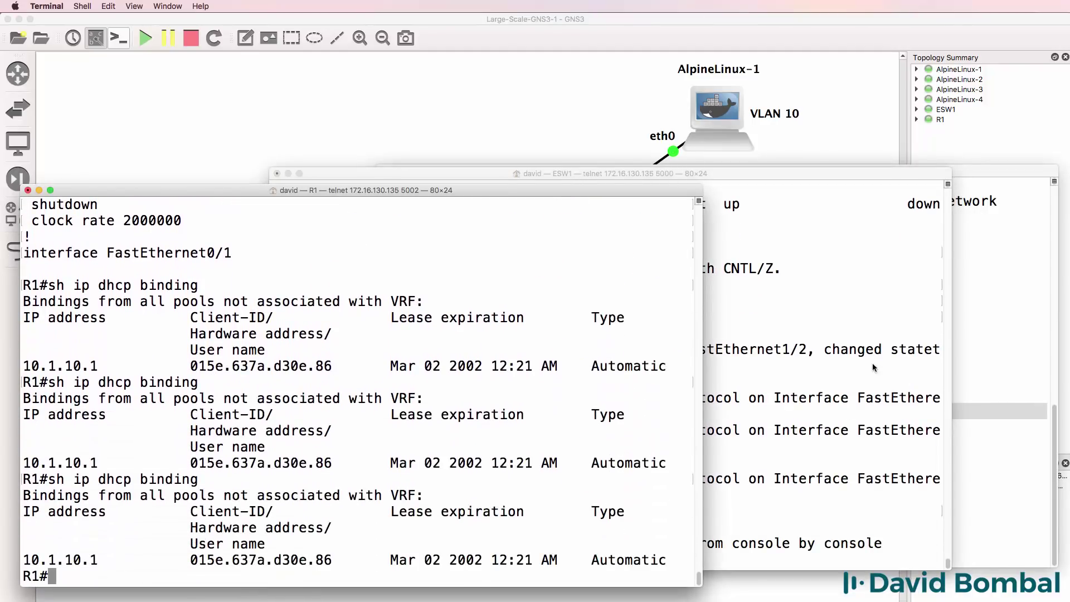
# Recheck ESW1's interface statuses with sh ip int brief
pyautogui.press('super+grave')
pyautogui.press('Return')
pyautogui.press('Return')
pyautogui.write('sh ip int brief')
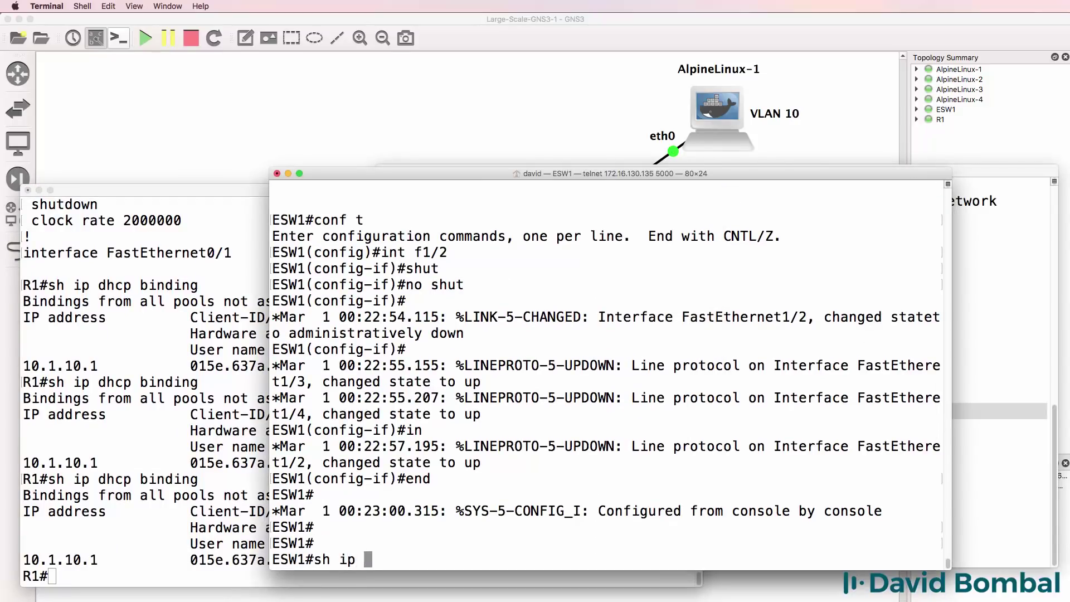
pyautogui.press('Return')
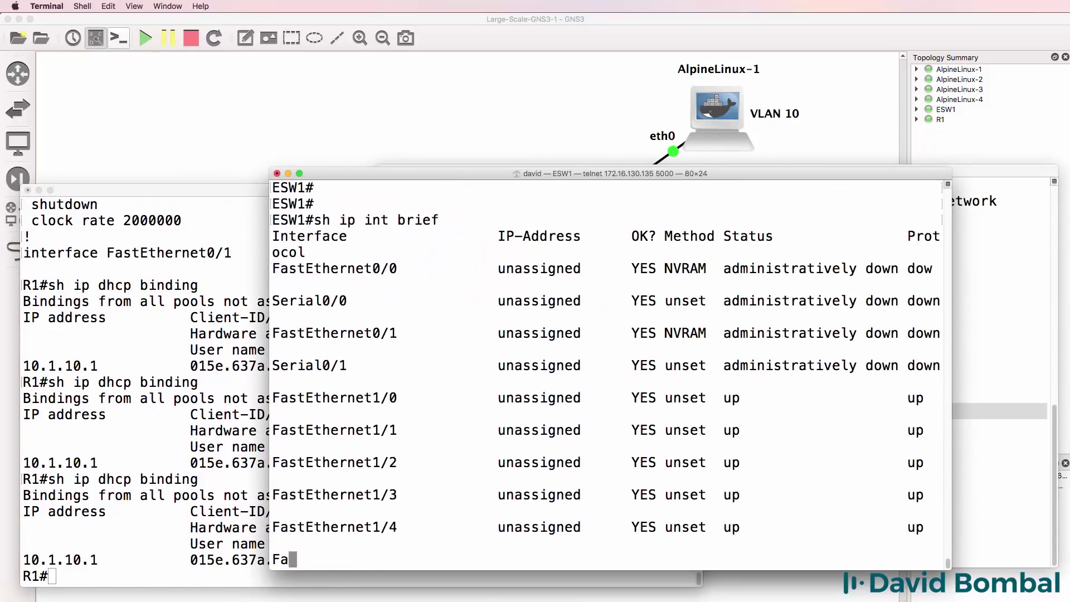
pyautogui.press('Return')
pyautogui.press('Return')
pyautogui.press('Return')
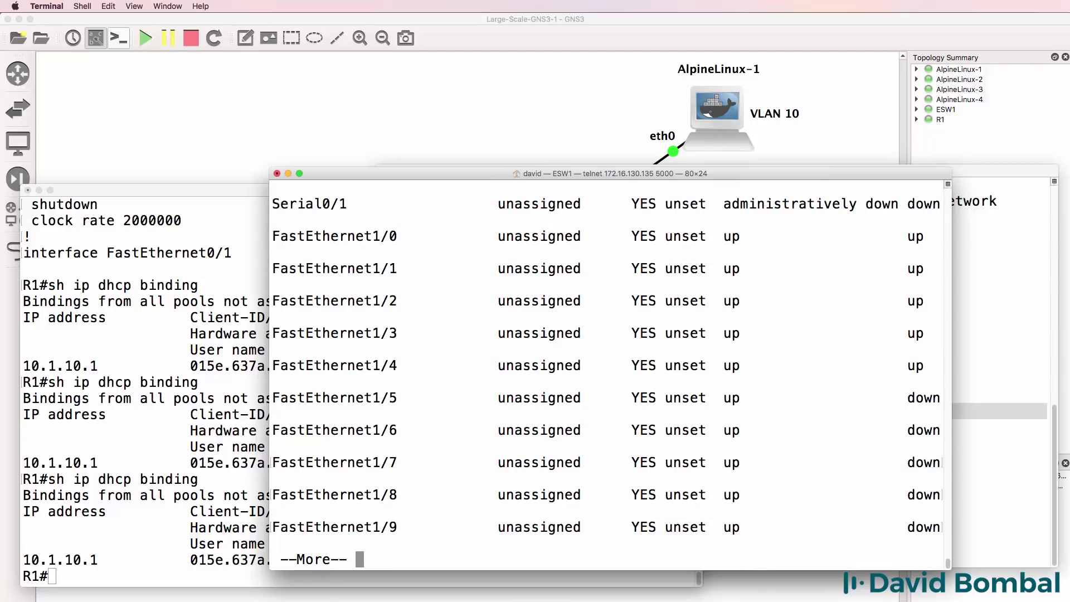
pyautogui.press('q')
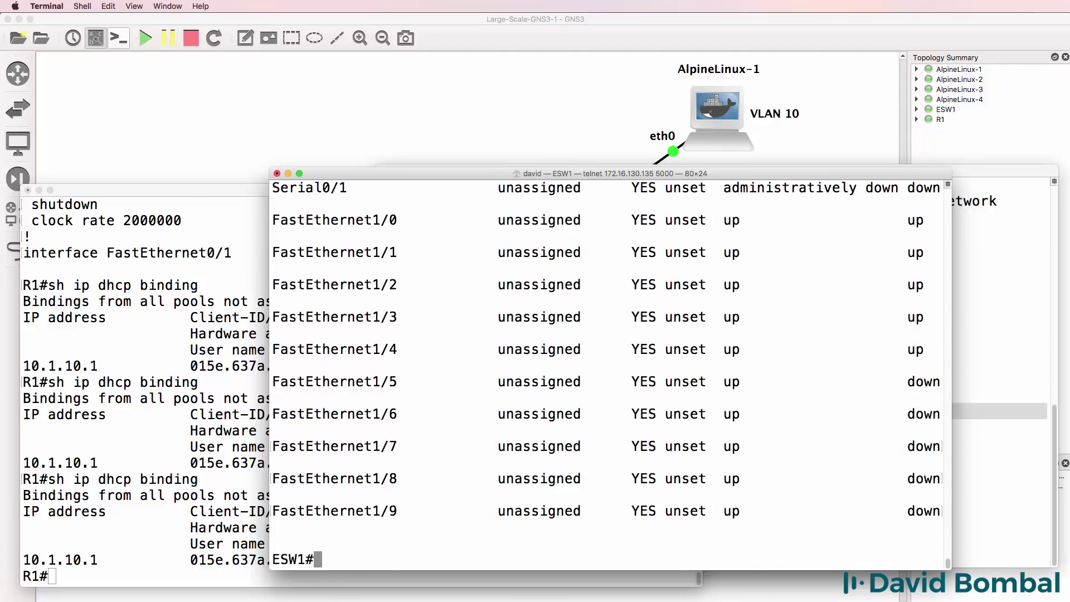
# Rerun R1's DHCP binding check, then verify ESW1's interfaces again
pyautogui.click(129, 434)
pyautogui.press('Up')
pyautogui.press('Return')
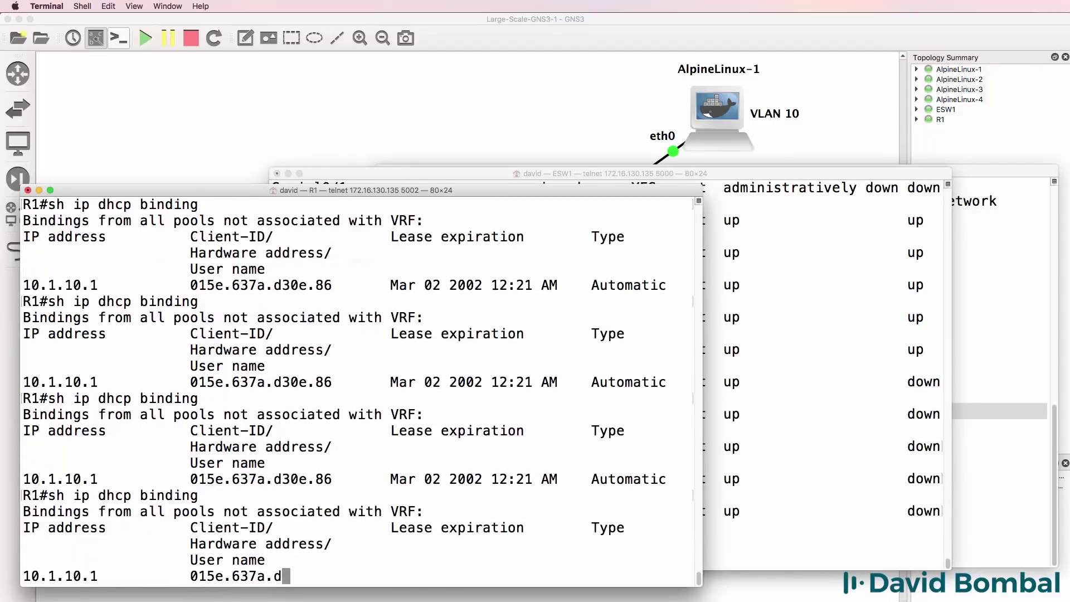
pyautogui.press('Up')
pyautogui.press('Down')
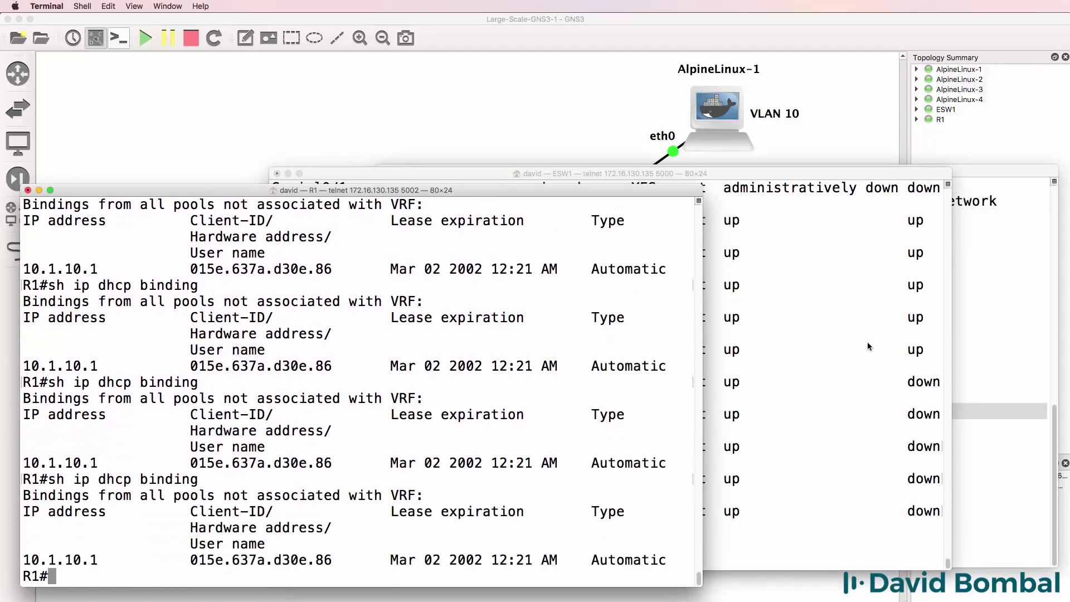
pyautogui.click(899, 335)
pyautogui.write('sh ip int brief')
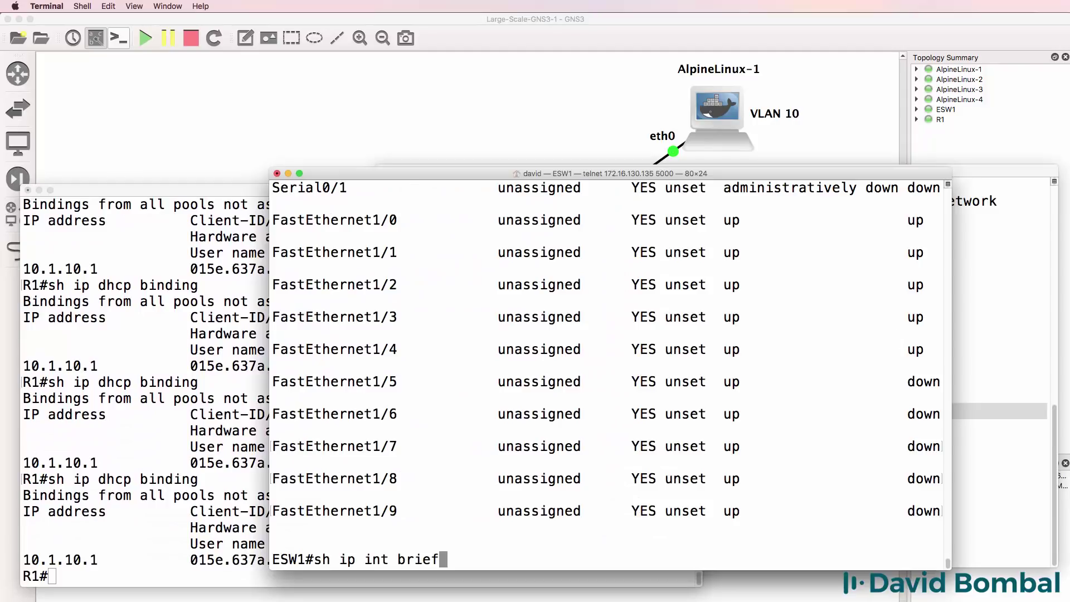
pyautogui.press('Return')
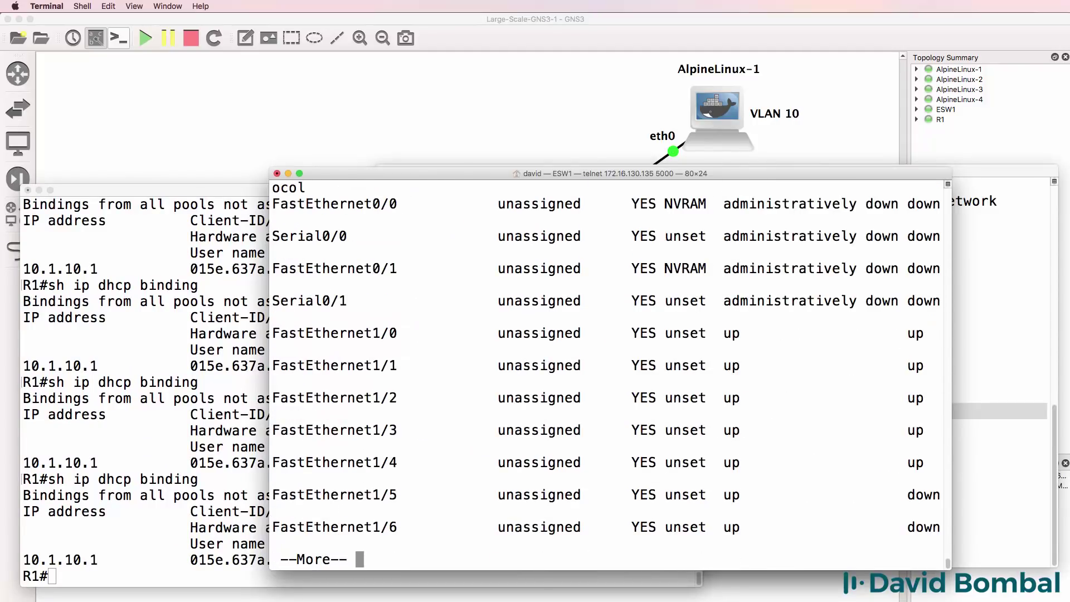
# Save the running configuration on ESW1 and R1 with wr
pyautogui.write('qwr')
pyautogui.press('Return')
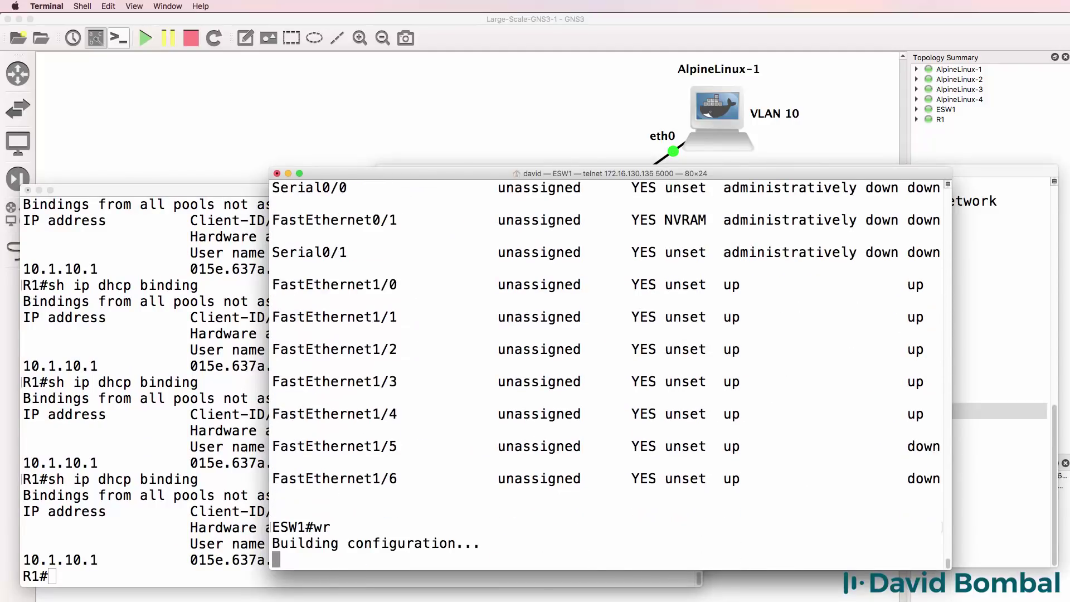
pyautogui.click(143, 404)
pyautogui.write('wr')
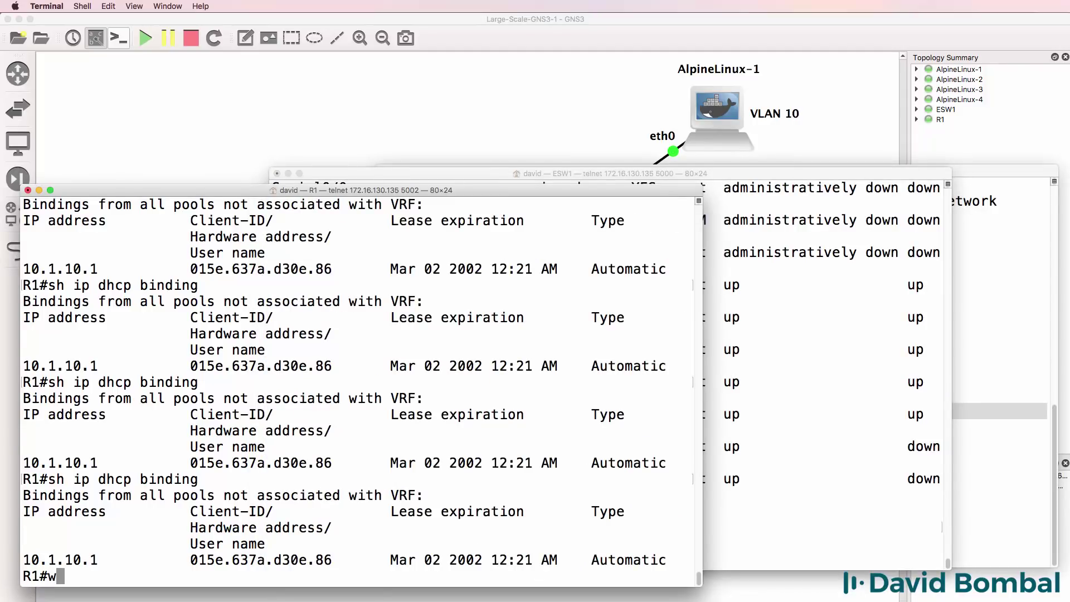
pyautogui.press('Return')
# Verify ESW1's interfaces once more and recall R1's DHCP binding command
pyautogui.click(788, 249)
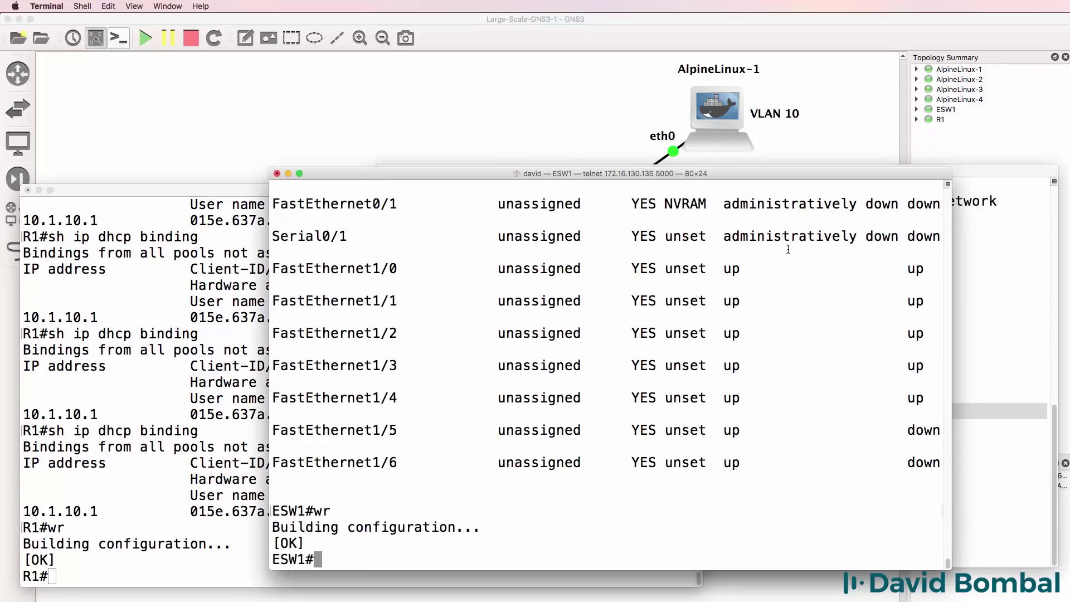
pyautogui.write('sh ip int brief')
pyautogui.press('Return')
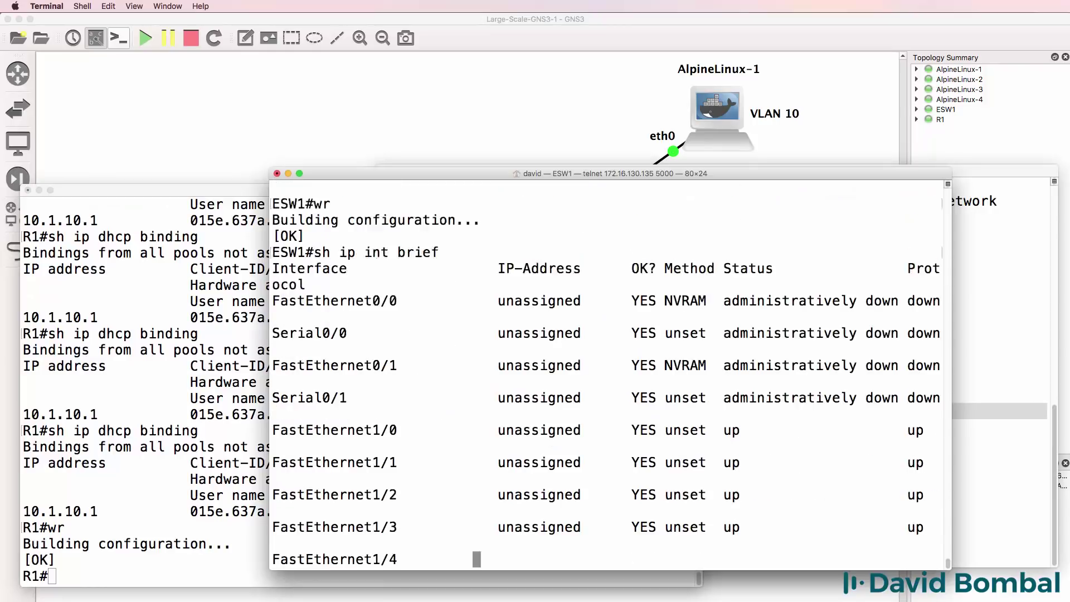
pyautogui.click(166, 410)
pyautogui.press('Up')
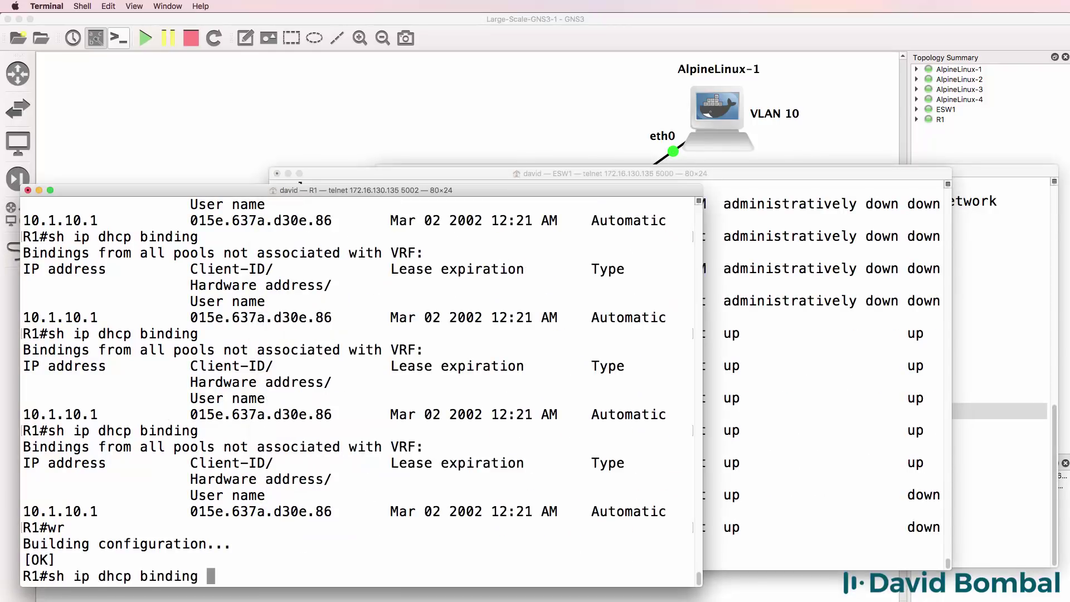
# Show R1's DHCP bindings and highlight leases 10.1.10.1, 10.1.10.2, 10.1.20.1 and 10.1.30.1
pyautogui.press('Return')
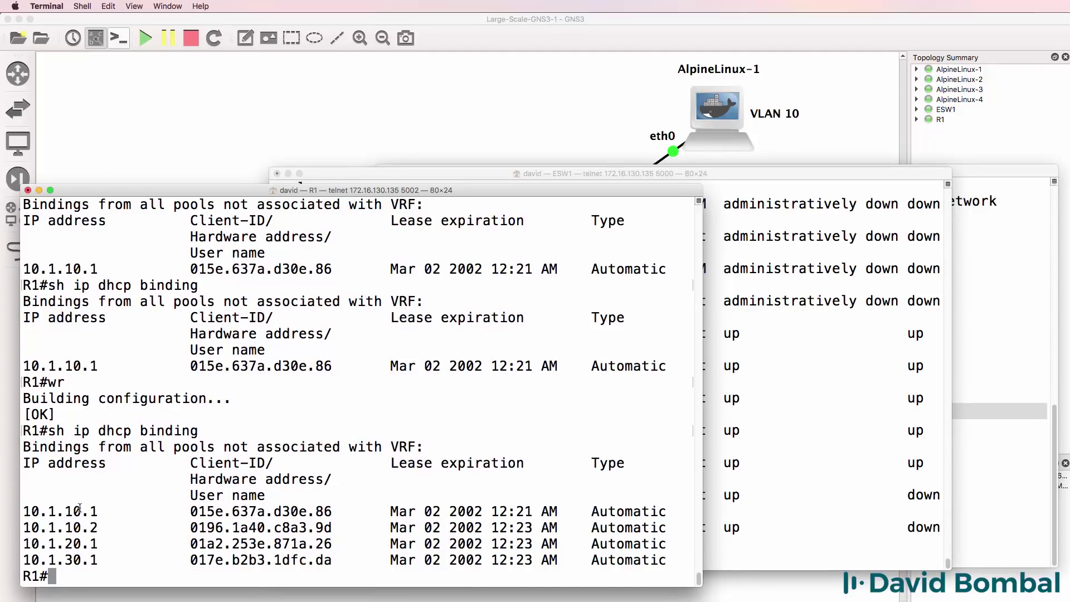
pyautogui.moveTo(61, 498); pyautogui.dragTo(466, 563)
pyautogui.moveTo(614, 564); pyautogui.dragTo(687, 567)
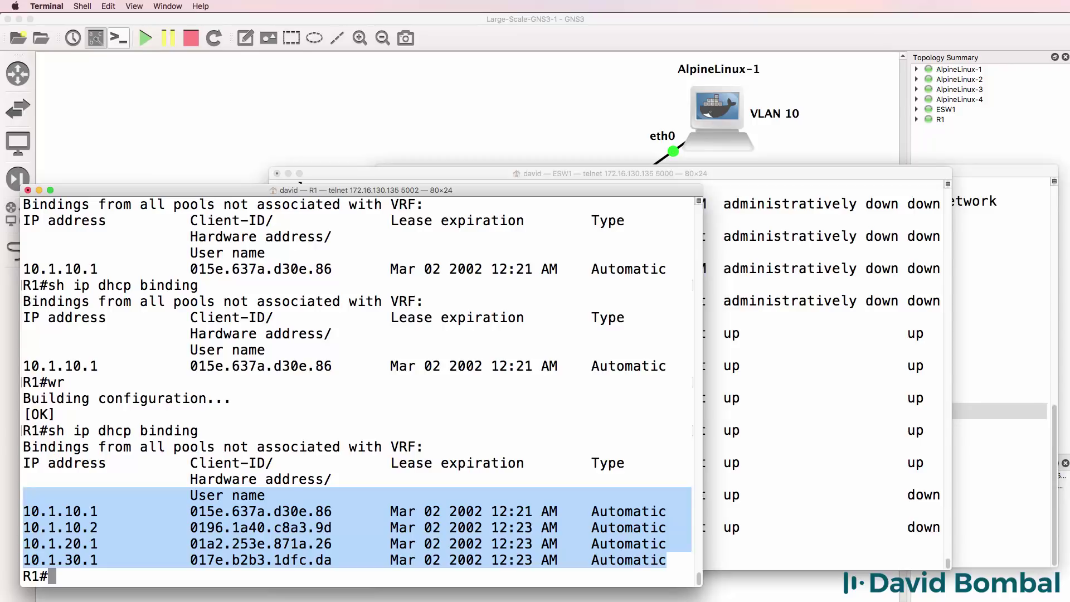
pyautogui.press('super+grave')
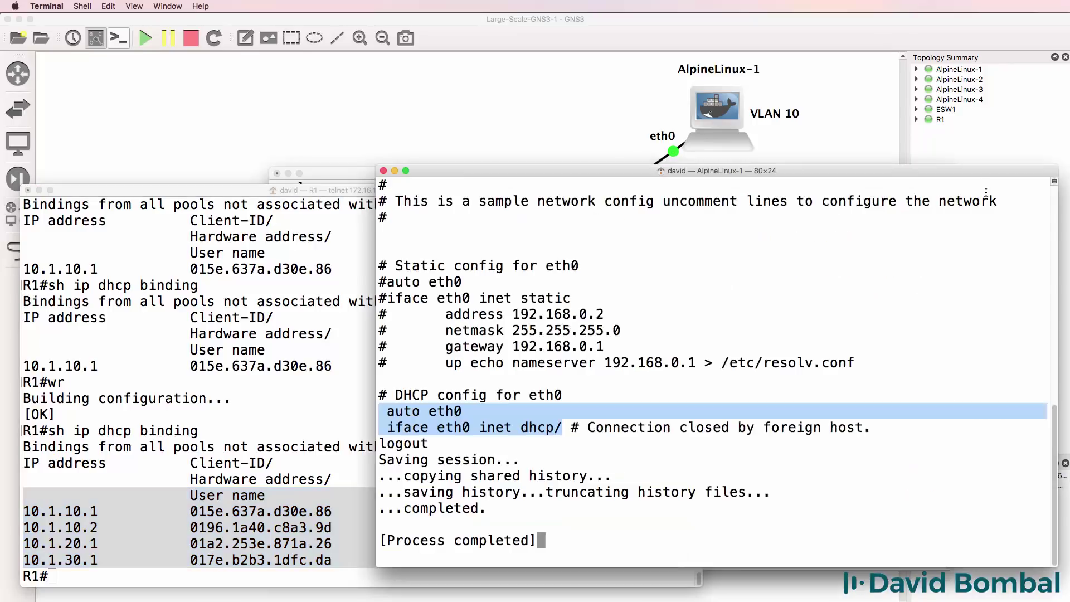
# Replace the finished AlpineLinux-1 session with a fresh console from the topology
pyautogui.click(383, 173)
pyautogui.click(564, 49)
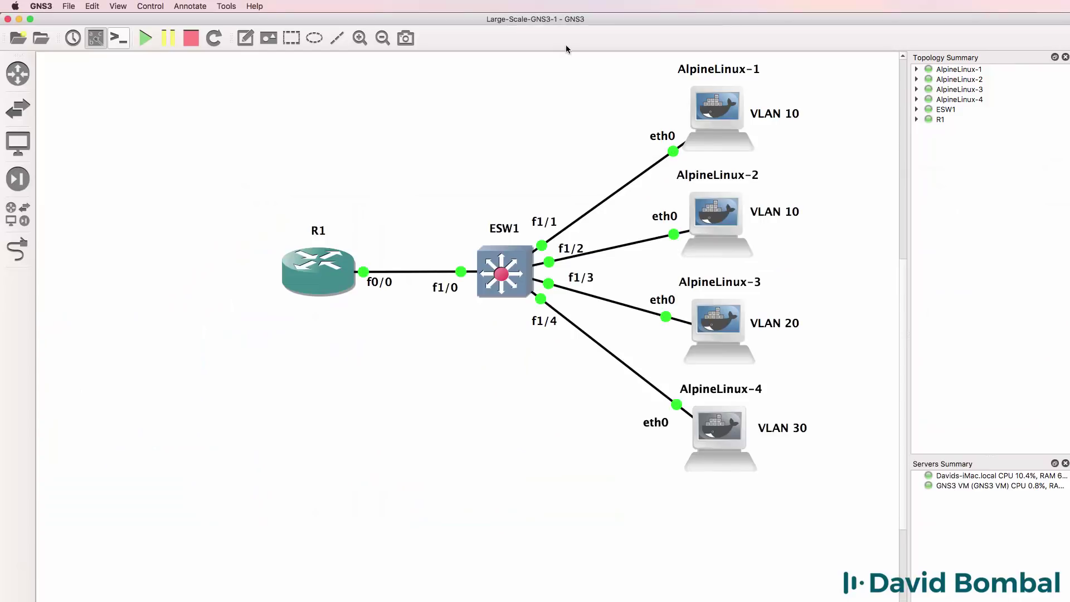
pyautogui.rightClick(704, 114)
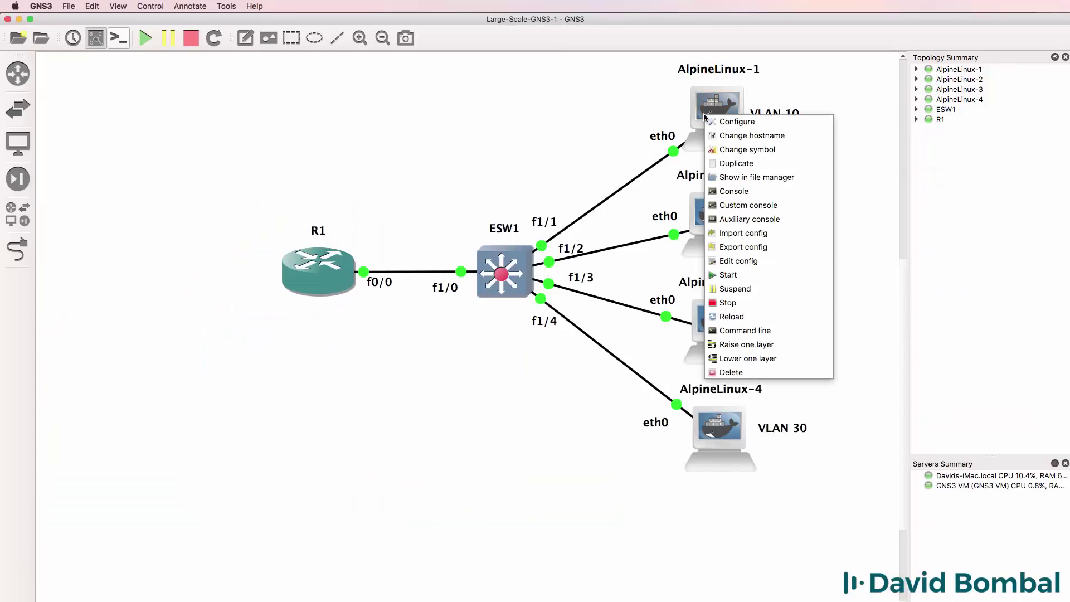
pyautogui.click(752, 191)
pyautogui.moveTo(575, 77); pyautogui.dragTo(613, 212)
pyautogui.moveTo(595, 369); pyautogui.dragTo(310, 371)
# Ping gateway 10.1.10.254 and host 10.1.10.2 from AlpineLinux-1
pyautogui.write('p')
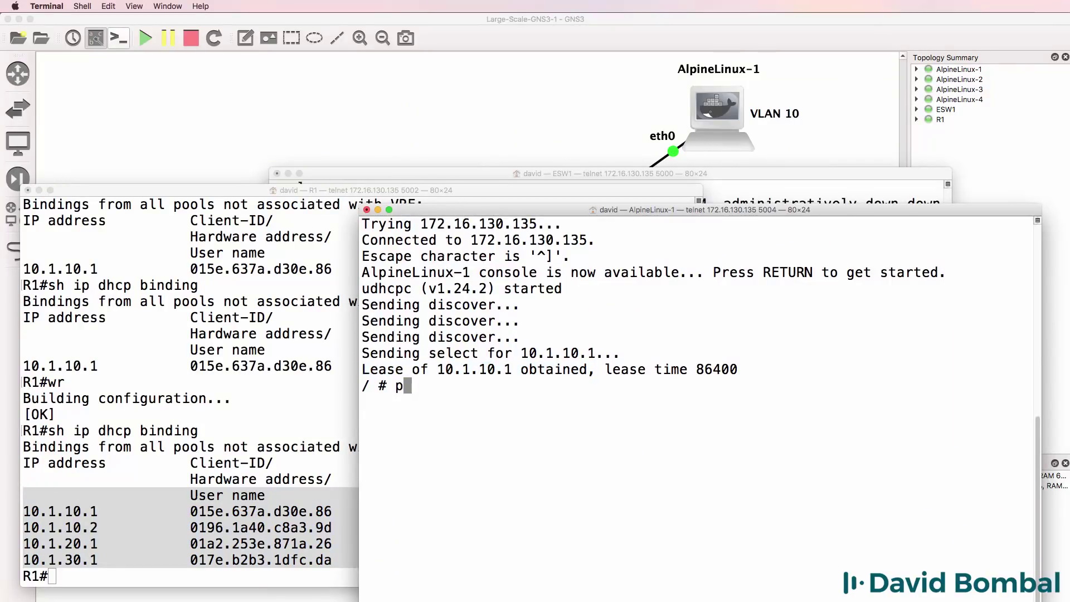
pyautogui.write('ing 10.1.10.254')
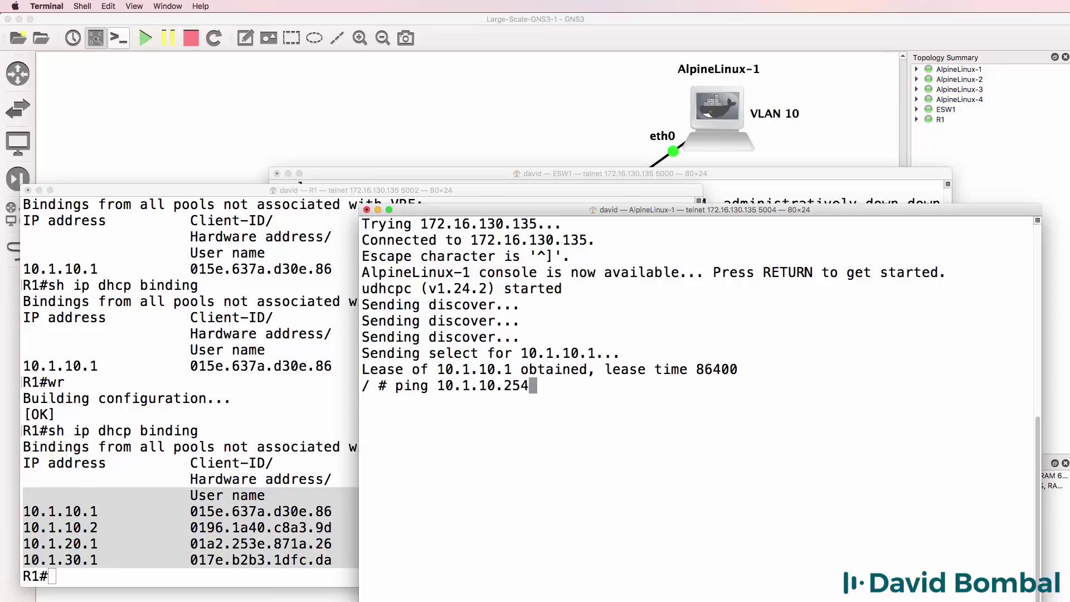
pyautogui.press('Return')
pyautogui.hotkey('ctrl', 'c')
pyautogui.write('ping 10.1.10.2')
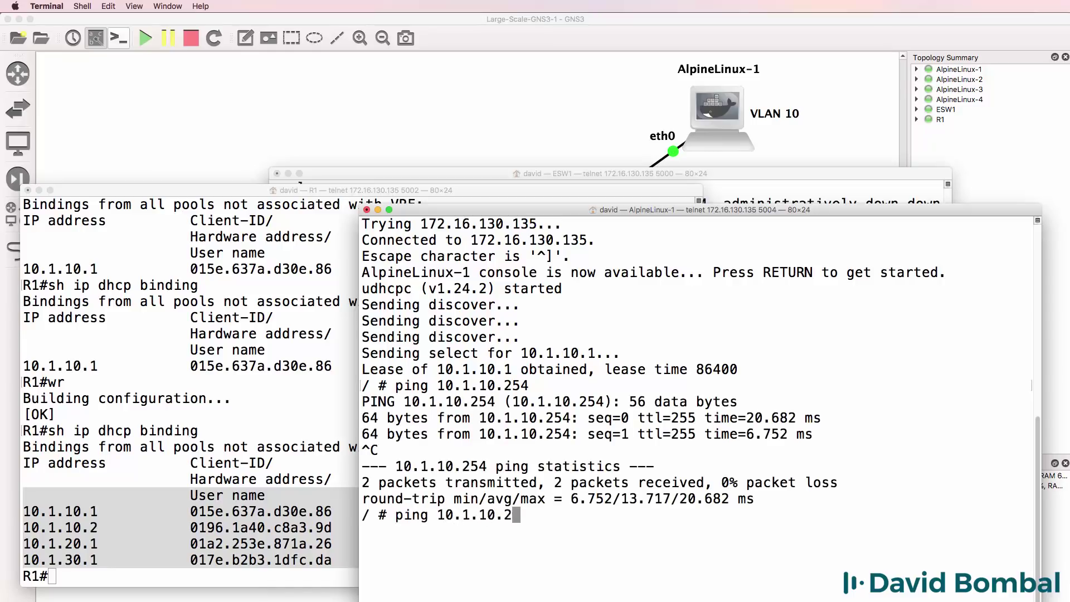
pyautogui.press('Return')
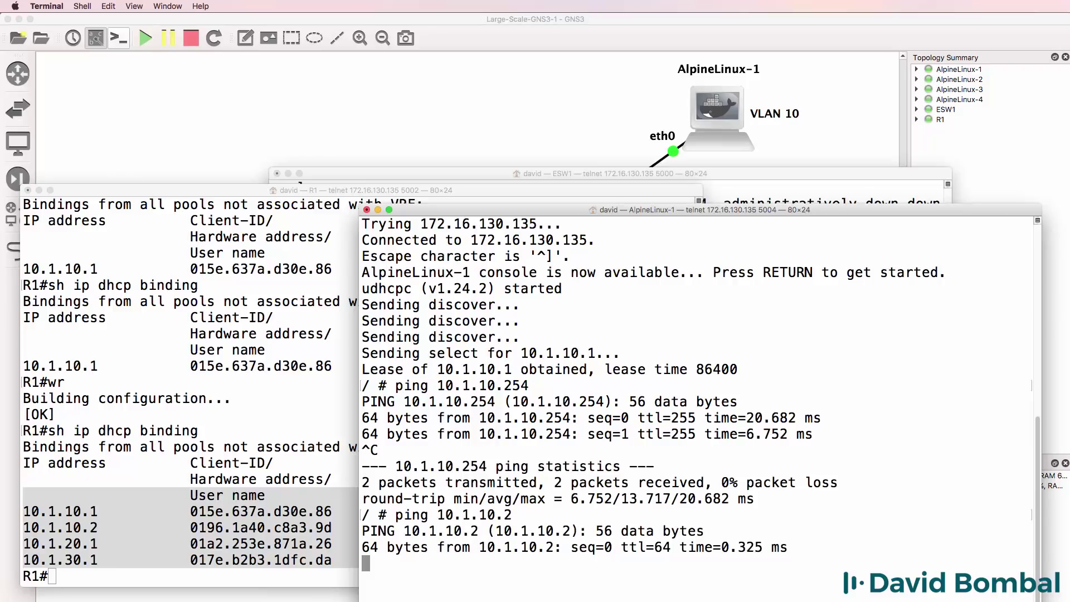
pyautogui.hotkey('ctrl', 'c')
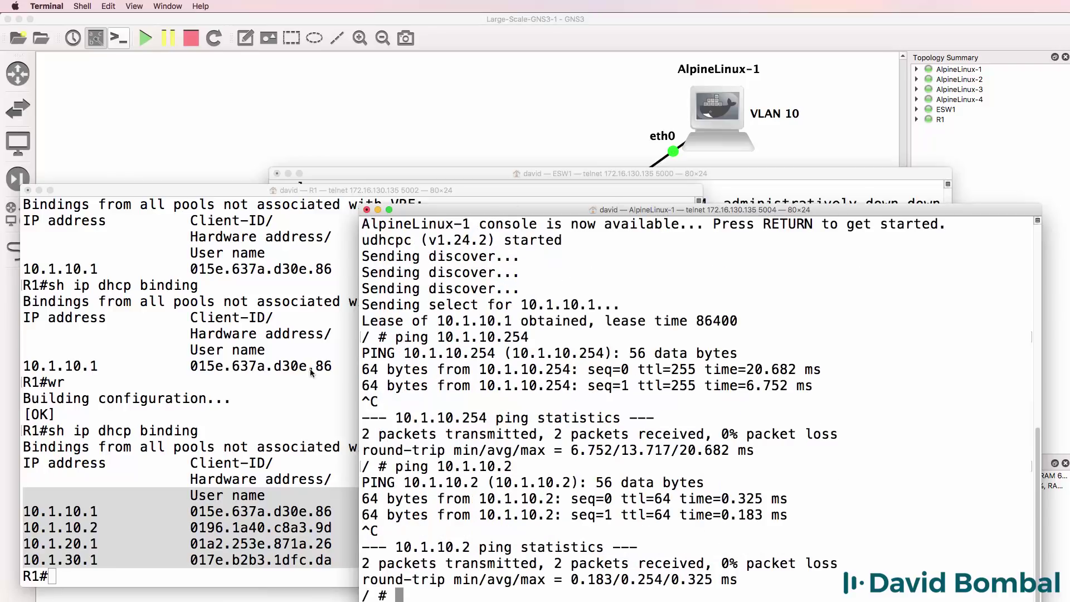
# Ping 10.1.20.1 and 10.1.30.1 from AlpineLinux-1 across VLANs
pyautogui.moveTo(575, 211); pyautogui.dragTo(583, 176)
pyautogui.write('ping 10.1.20')
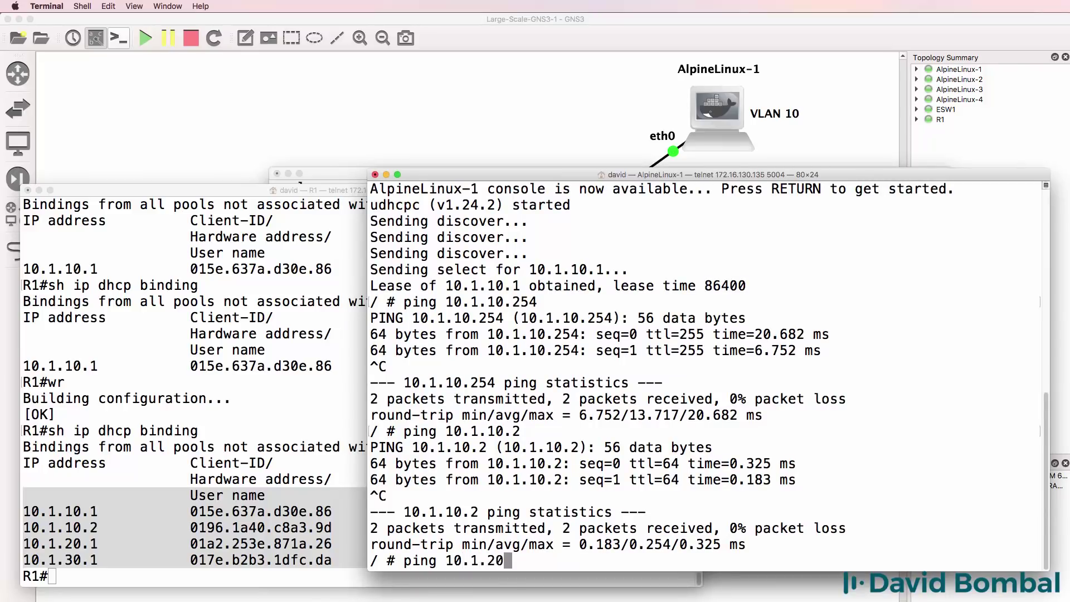
pyautogui.write('.1')
pyautogui.press('Return')
pyautogui.hotkey('ctrl', 'c')
pyautogui.write('ping 10.1.')
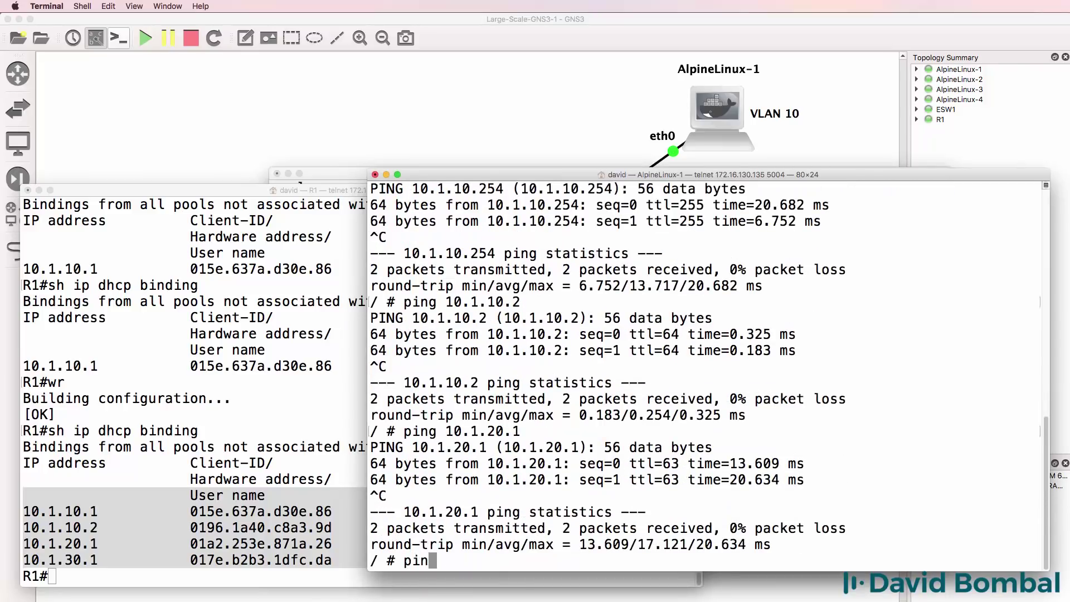
pyautogui.write('30.1')
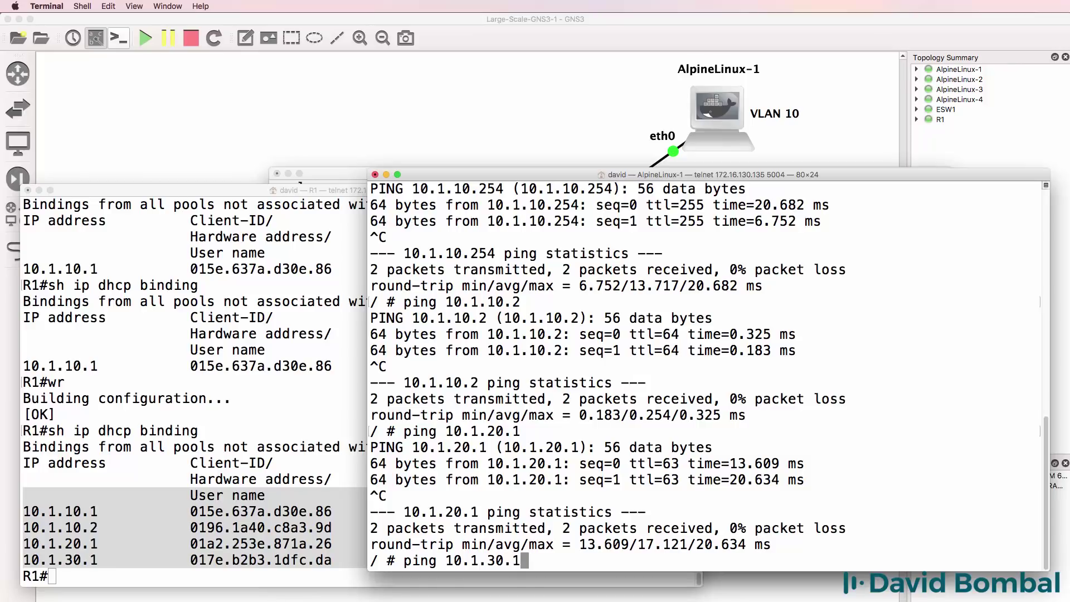
pyautogui.press('Return')
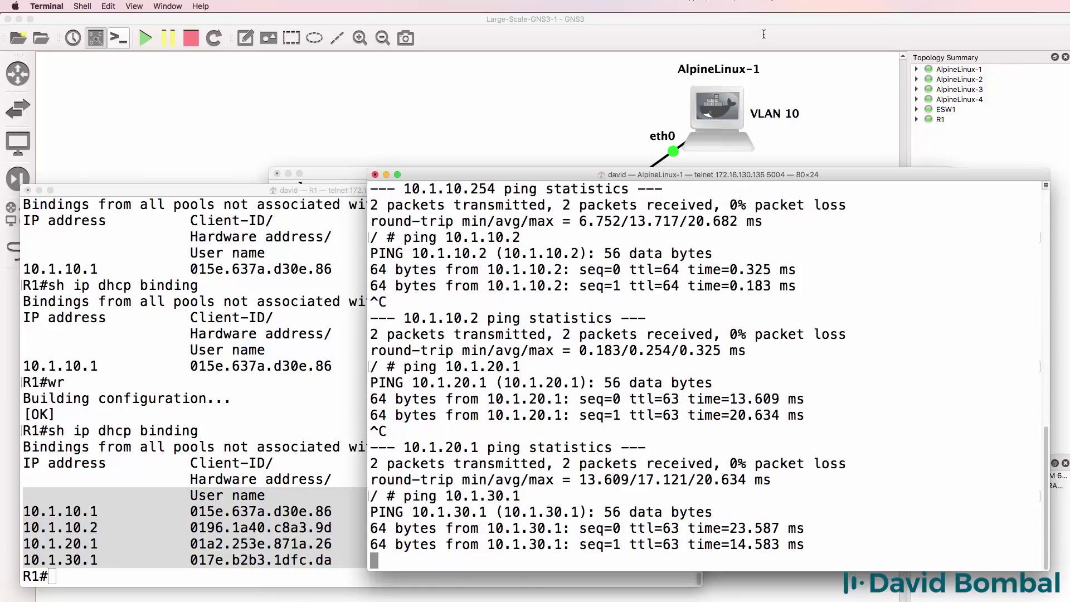
pyautogui.click(764, 34)
# Open AlpineLinux-4's console and check its address with ifconfig; stop AlpineLinux-1's ping
pyautogui.rightClick(731, 430)
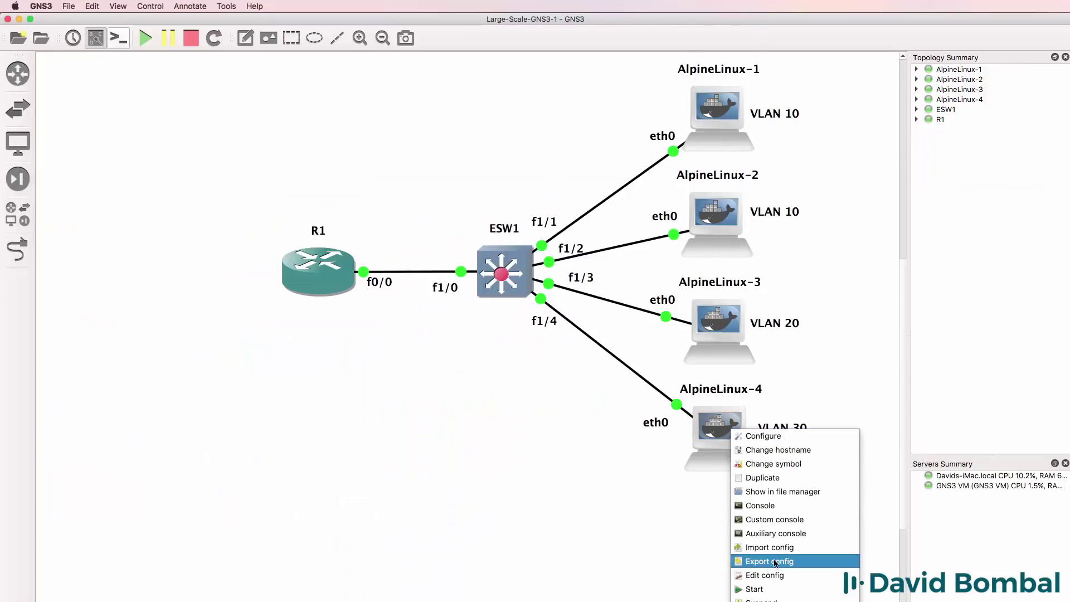
pyautogui.click(764, 506)
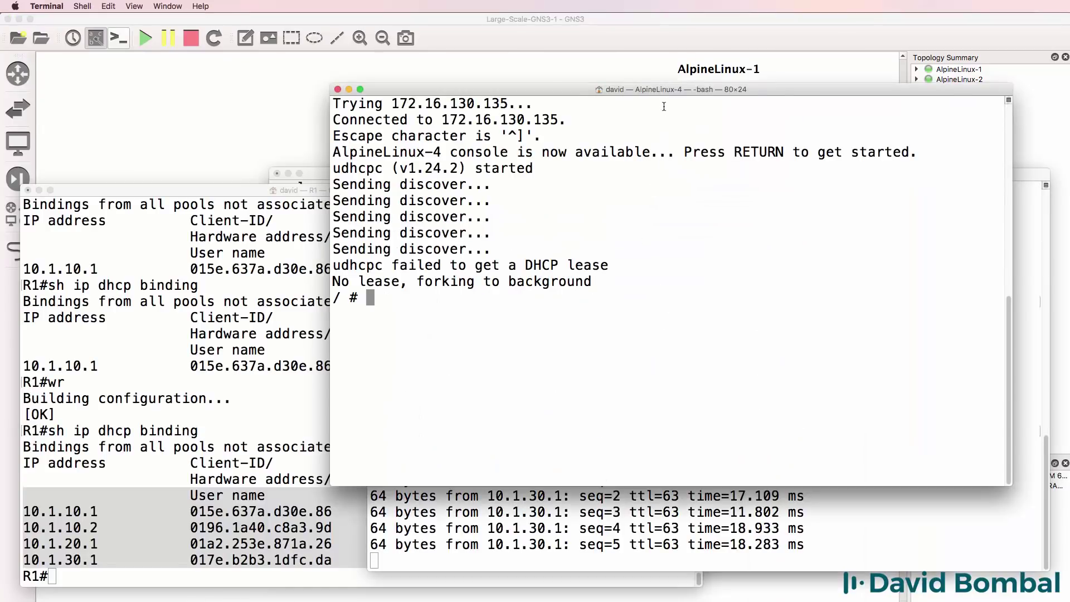
pyautogui.moveTo(661, 90); pyautogui.dragTo(707, 184)
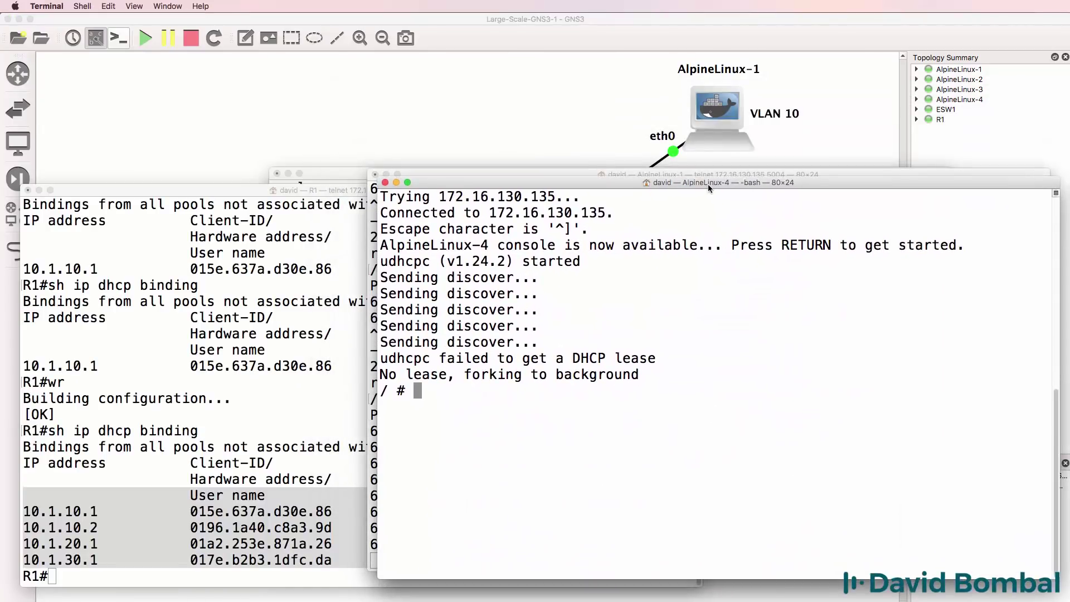
pyautogui.write('ifconfig')
pyautogui.press('Return')
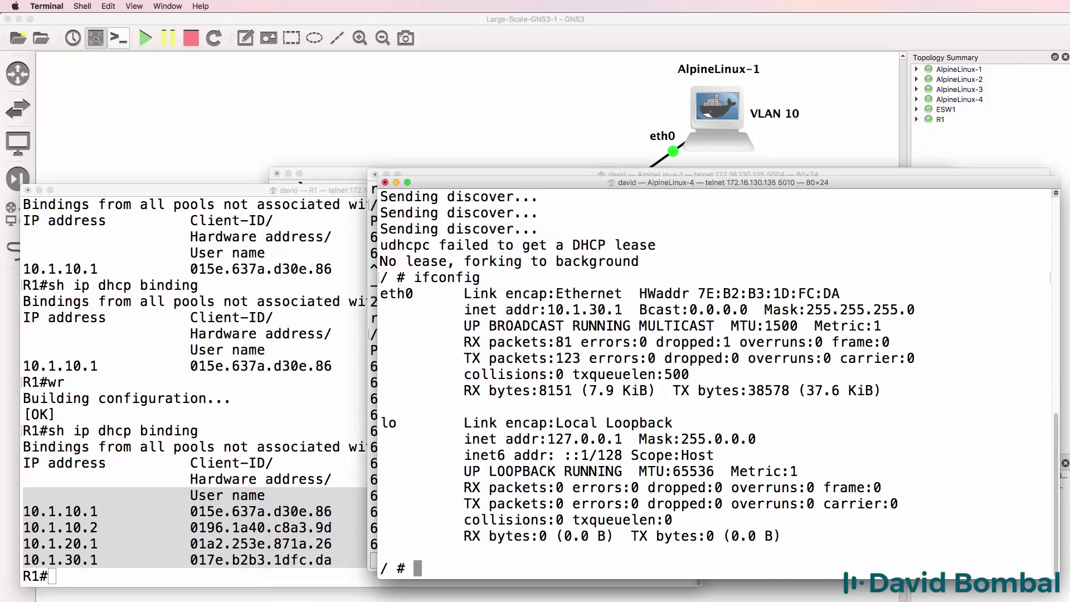
pyautogui.click(372, 286)
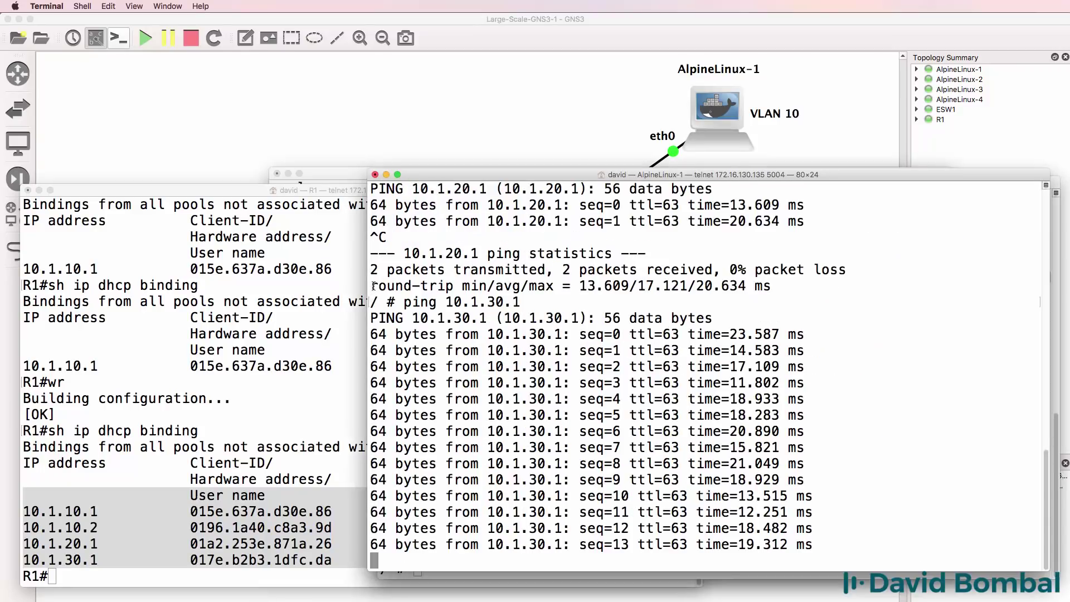
pyautogui.hotkey('ctrl', 'c')
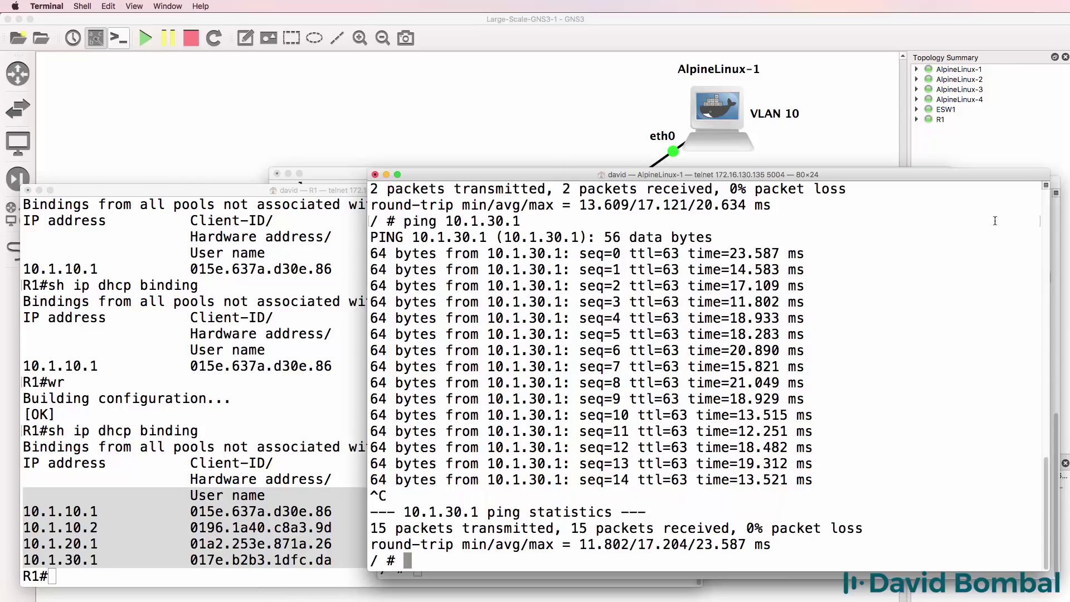
# Ping 10.1.10.1, 10.1.10.2, 10.1.20.1 and 10.1.30.1 from AlpineLinux-4
pyautogui.click(1055, 195)
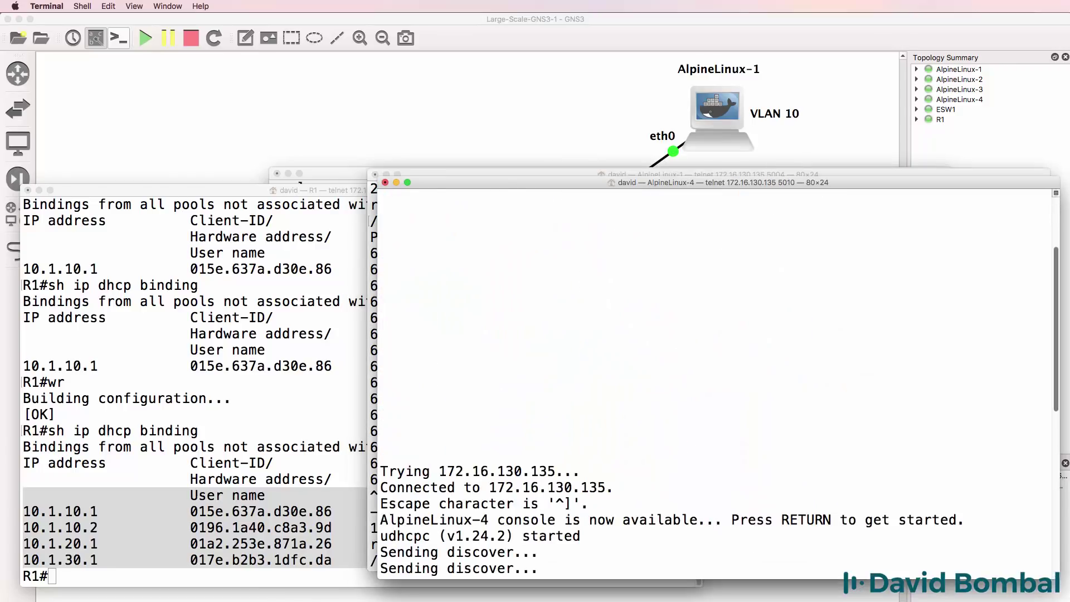
pyautogui.press('Return')
pyautogui.write('ping 10.1.10.1')
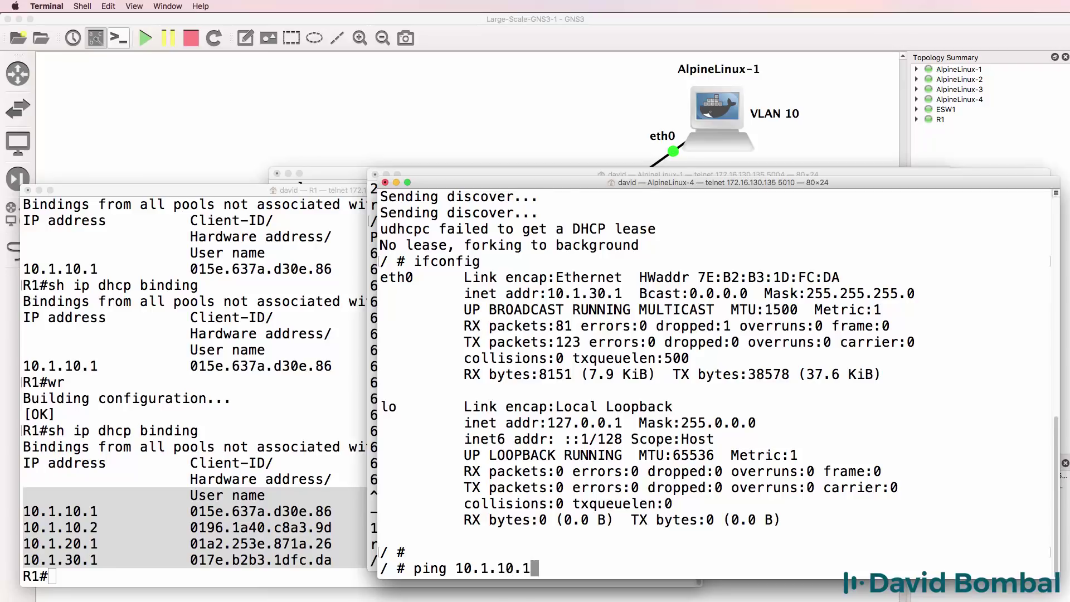
pyautogui.press('Return')
pyautogui.hotkey('ctrl', 'c')
pyautogui.write('ping 10.1.')
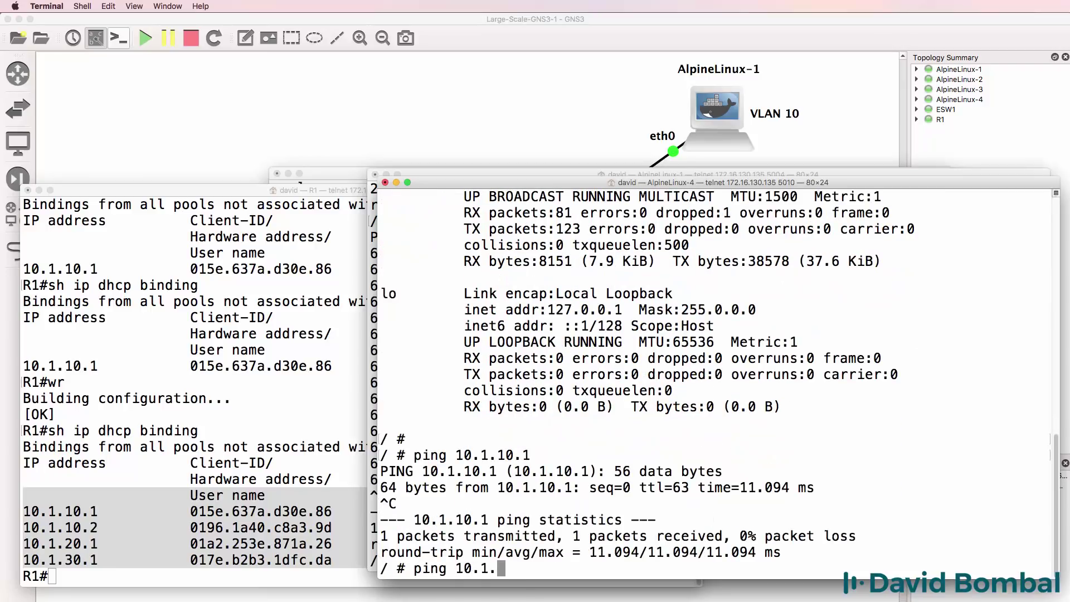
pyautogui.write('10.2')
pyautogui.press('Return')
pyautogui.hotkey('ctrl', 'c')
pyautogui.write('ping 10.1.20.1')
pyautogui.press('Return')
pyautogui.hotkey('ctrl', 'c')
pyautogui.write('ping 10.1.30.1')
pyautogui.press('Return')
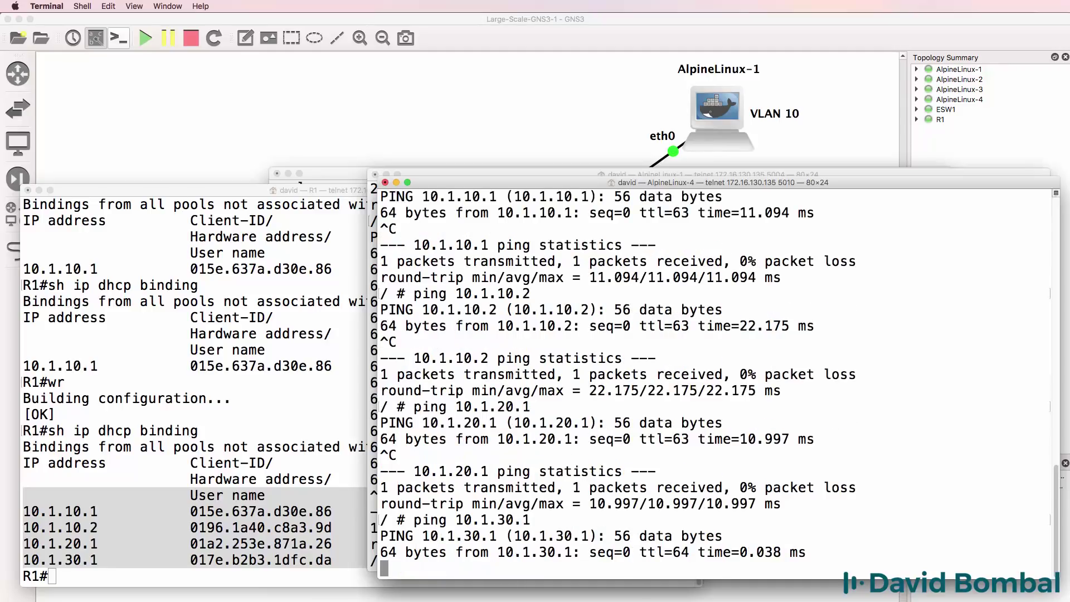
pyautogui.hotkey('ctrl', 'c')
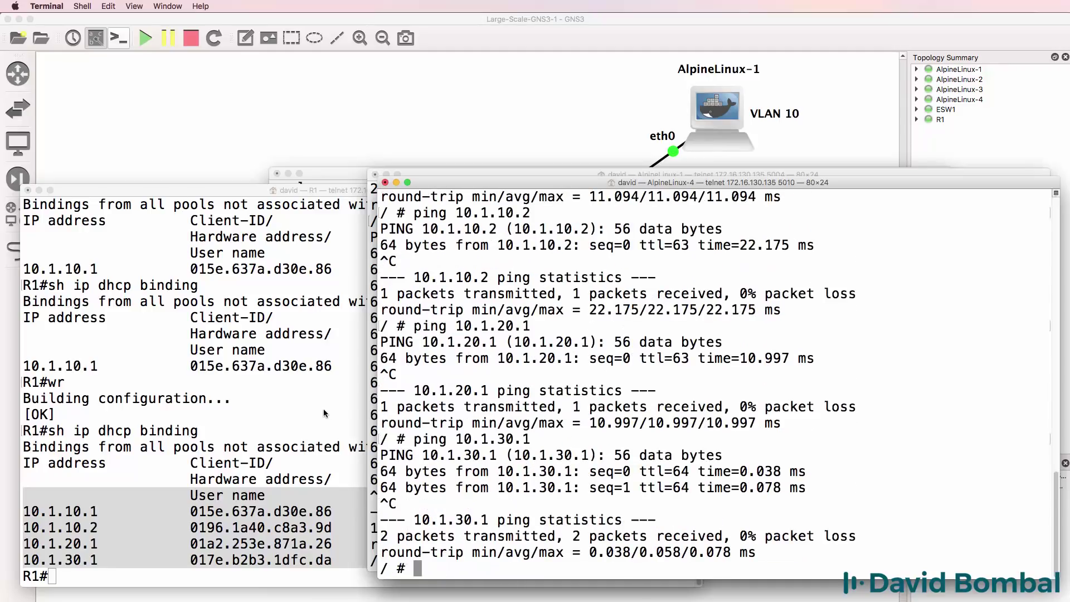
# Save R1's running configuration with wr
pyautogui.click(325, 413)
pyautogui.write('wr')
pyautogui.press('Return')
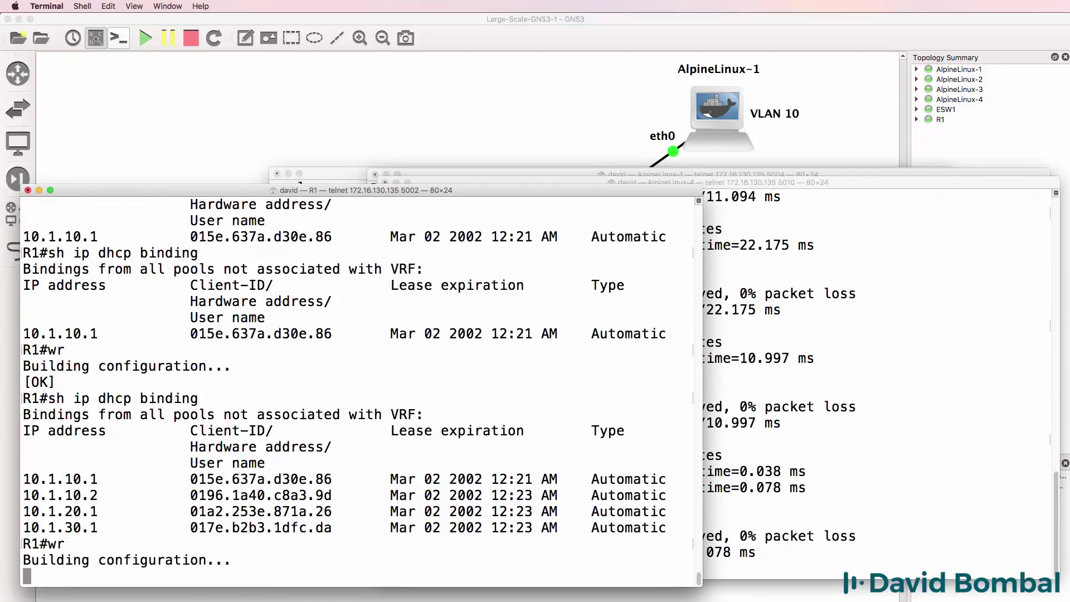
# Save ESW1's configuration with wr and bring the GNS3 topology back
pyautogui.click(311, 172)
pyautogui.write('qwr')
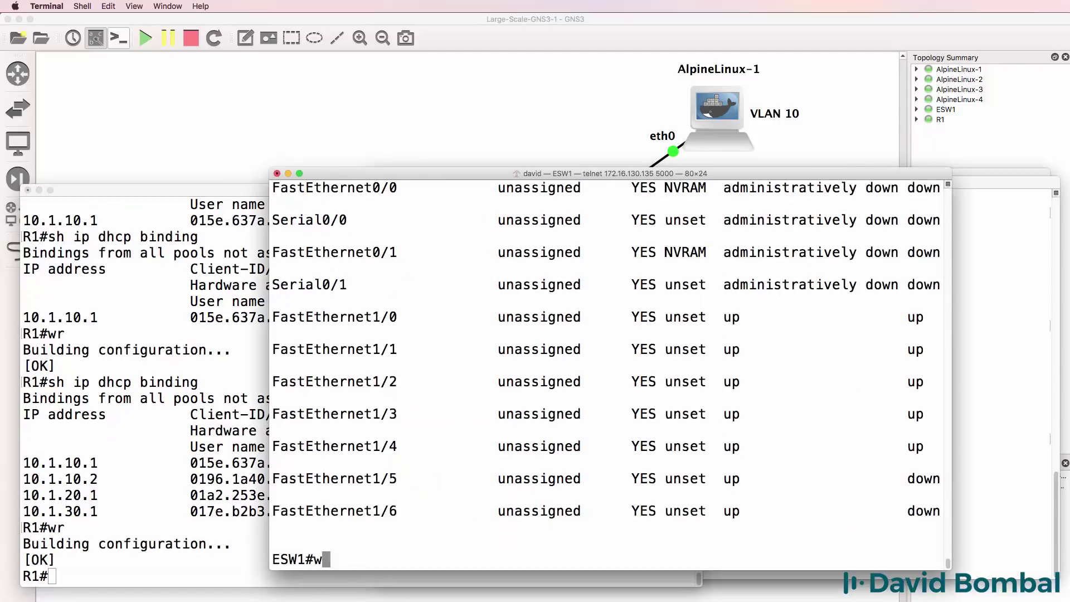
pyautogui.press('Return')
pyautogui.click(664, 16)
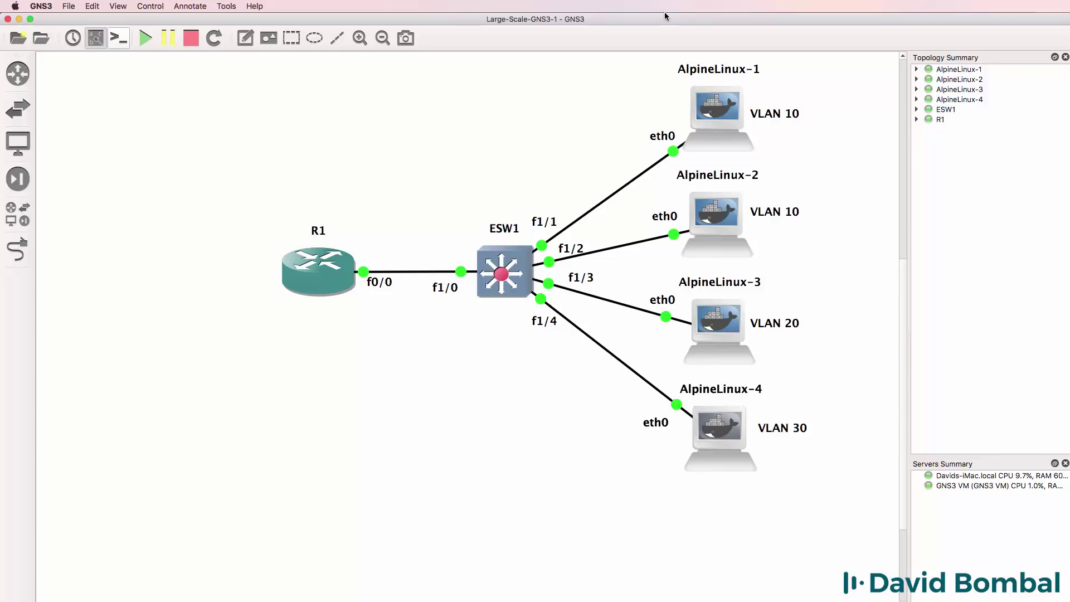
# Add a NAT node running on the GNS3 VM and place it left of R1
pyautogui.click(9, 216)
pyautogui.scroll(-8, 133, 367)
pyautogui.click(93, 426)
pyautogui.moveTo(94, 427); pyautogui.dragTo(277, 248)
pyautogui.click(529, 316)
pyautogui.click(524, 331)
pyautogui.click(557, 333)
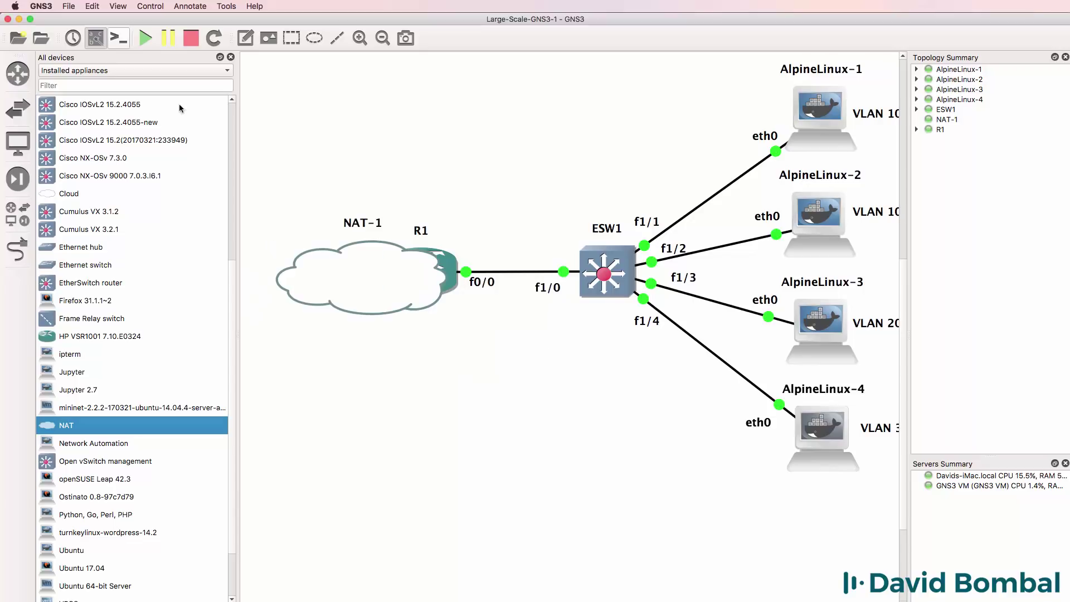
pyautogui.click(230, 57)
pyautogui.moveTo(262, 282); pyautogui.dragTo(116, 268)
# Link NAT-1's nat0 port to R1's FastEthernet0/1
pyautogui.click(18, 249)
pyautogui.click(146, 263)
pyautogui.click(154, 267)
pyautogui.click(305, 269)
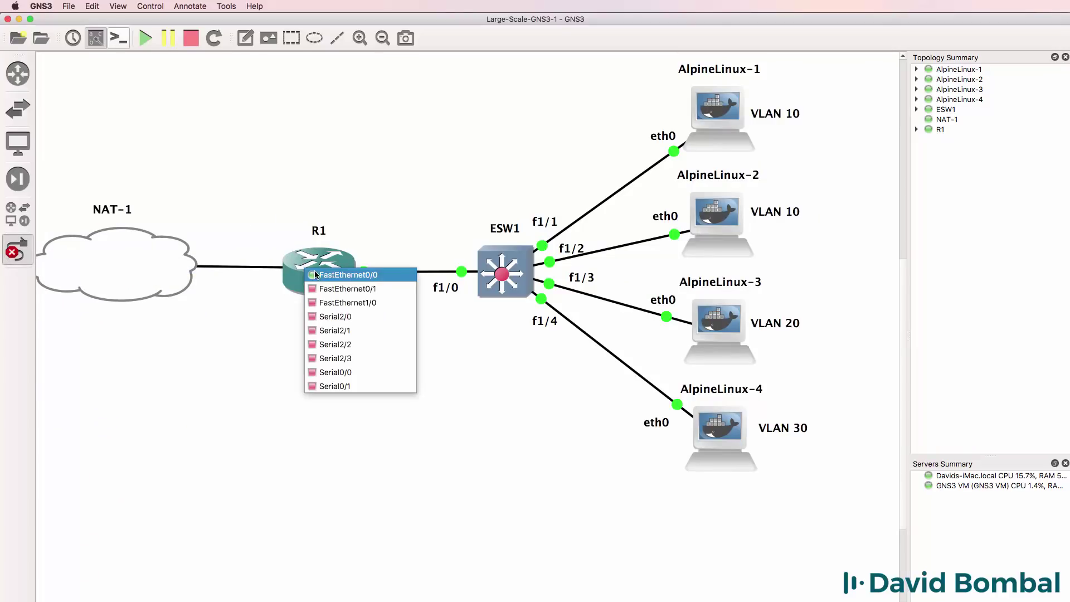
pyautogui.click(327, 289)
pyautogui.click(17, 249)
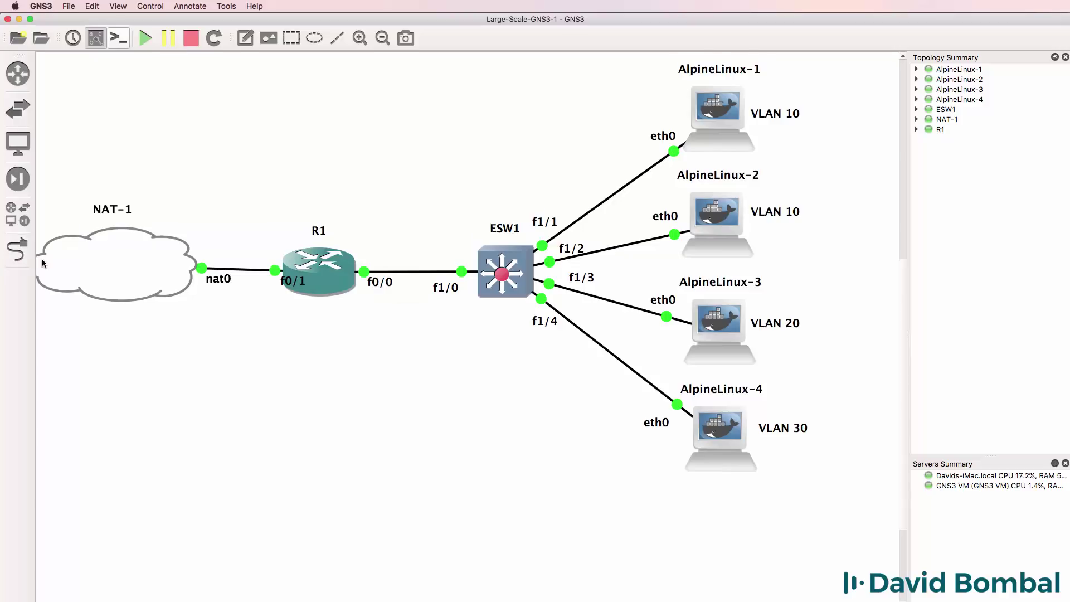
pyautogui.moveTo(293, 280); pyautogui.dragTo(262, 292)
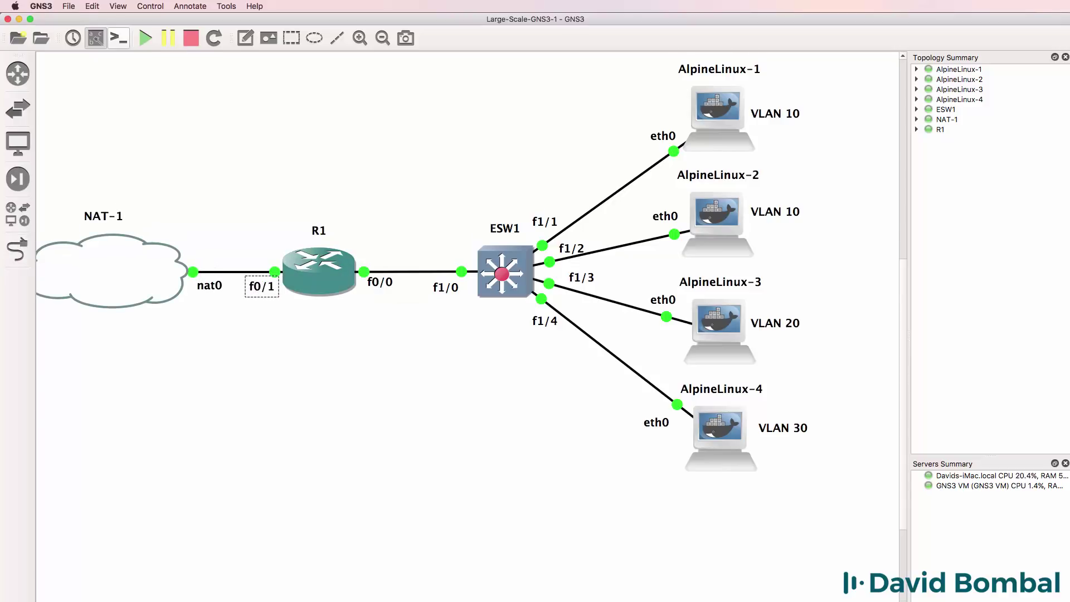
pyautogui.press('super+Tab')
# Confirm R1's f0/1 is unassigned and down via sh ip int brief, then enter conf t
pyautogui.write('sh ip itn b')
pyautogui.press('BackSpace')
pyautogui.press('BackSpace')
pyautogui.press('BackSpace')
pyautogui.press('BackSpace')
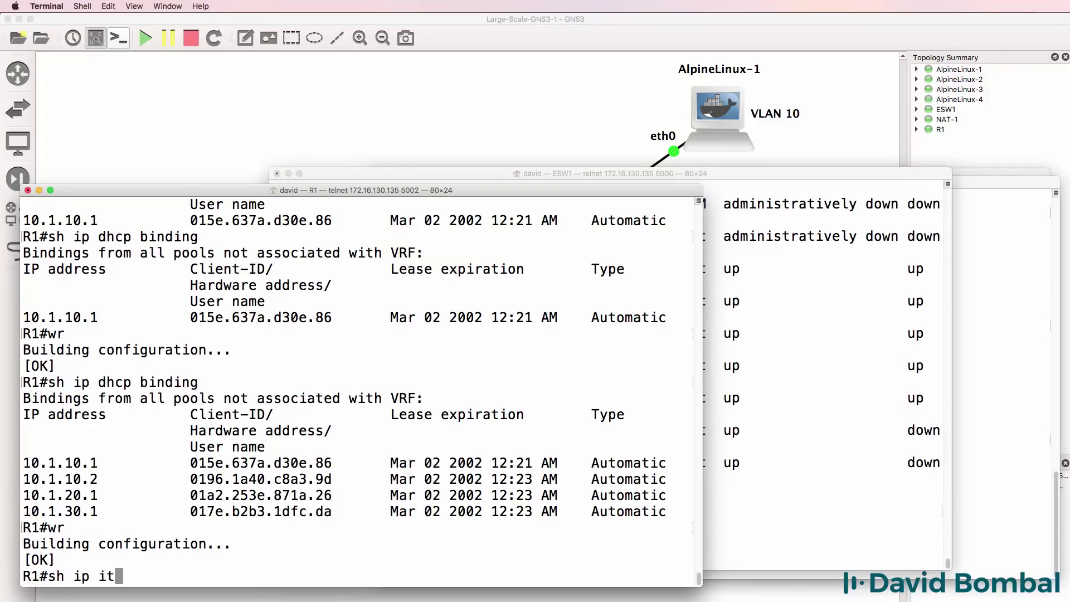
pyautogui.write('t')
pyautogui.press('BackSpace')
pyautogui.write('nt rbie')
pyautogui.press('BackSpace')
pyautogui.press('BackSpace')
pyautogui.press('BackSpace')
pyautogui.press('BackSpace')
pyautogui.write('brief')
pyautogui.press('Return')
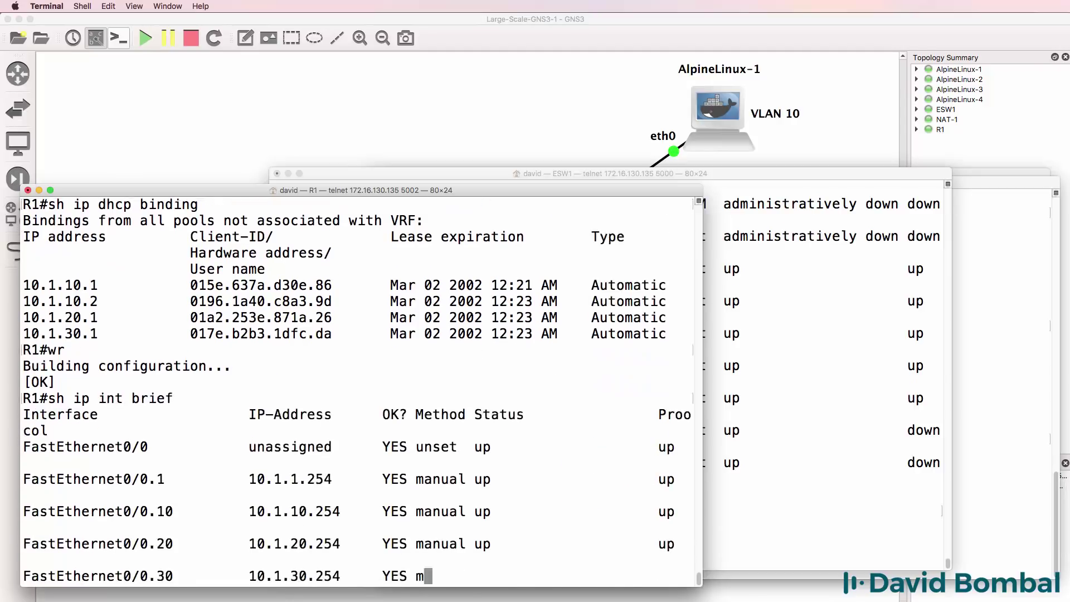
pyautogui.moveTo(211, 415); pyautogui.dragTo(397, 418)
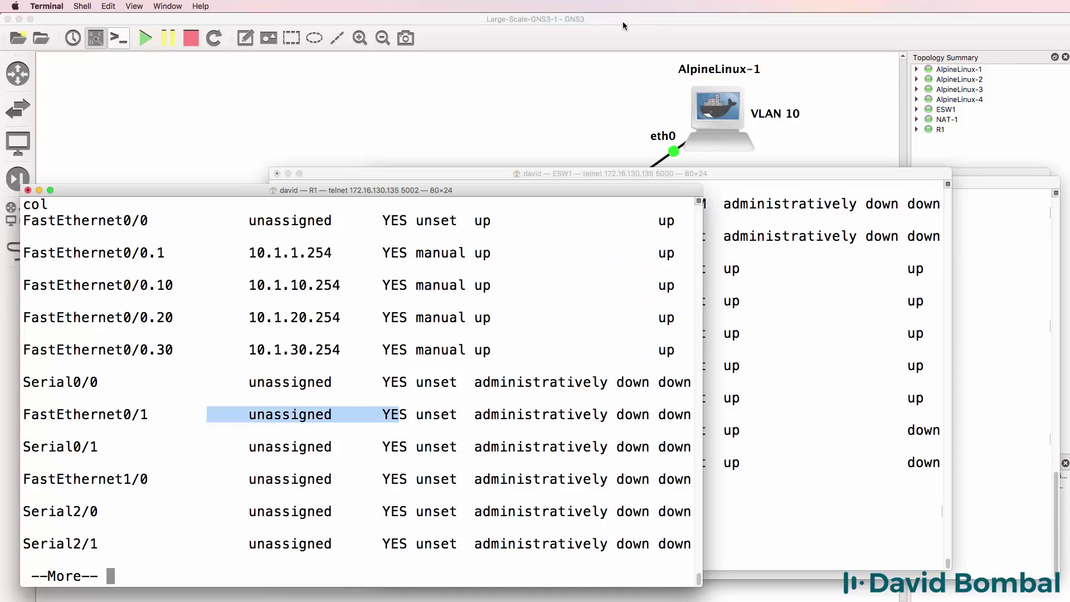
pyautogui.press('space')
pyautogui.write('conf t')
pyautogui.press('Return')
# Bring R1's FastEthernet0/1 up and have it obtain its address by DHCP
pyautogui.write('int f0/1')
pyautogui.press('Return')
pyautogui.write('no shut')
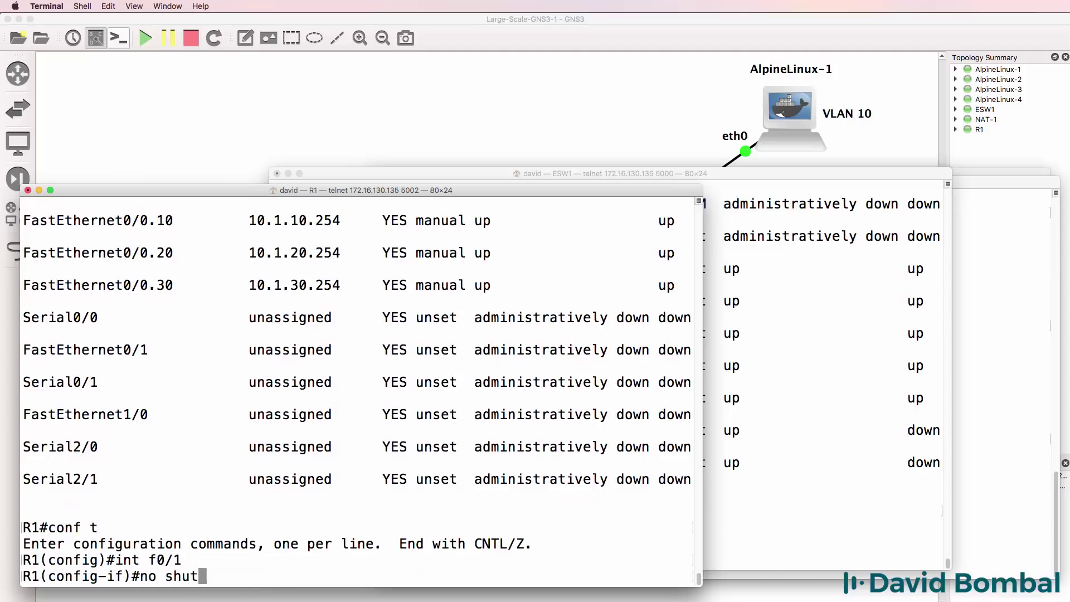
pyautogui.press('Return')
pyautogui.write('ip ad')
pyautogui.press('Tab')
pyautogui.write('d')
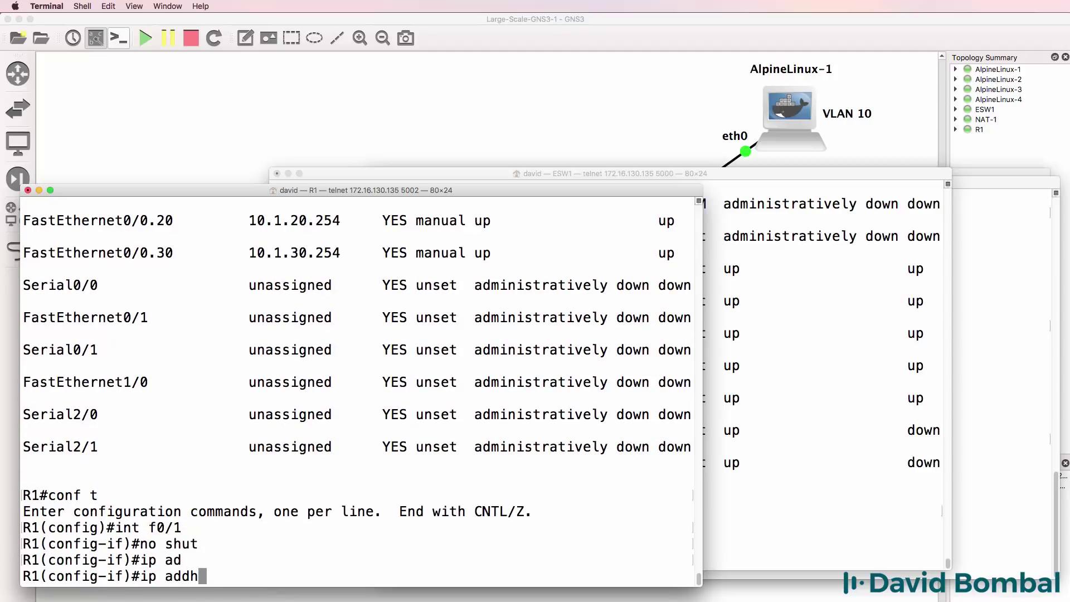
pyautogui.write('r')
pyautogui.press('Tab')
pyautogui.write('d')
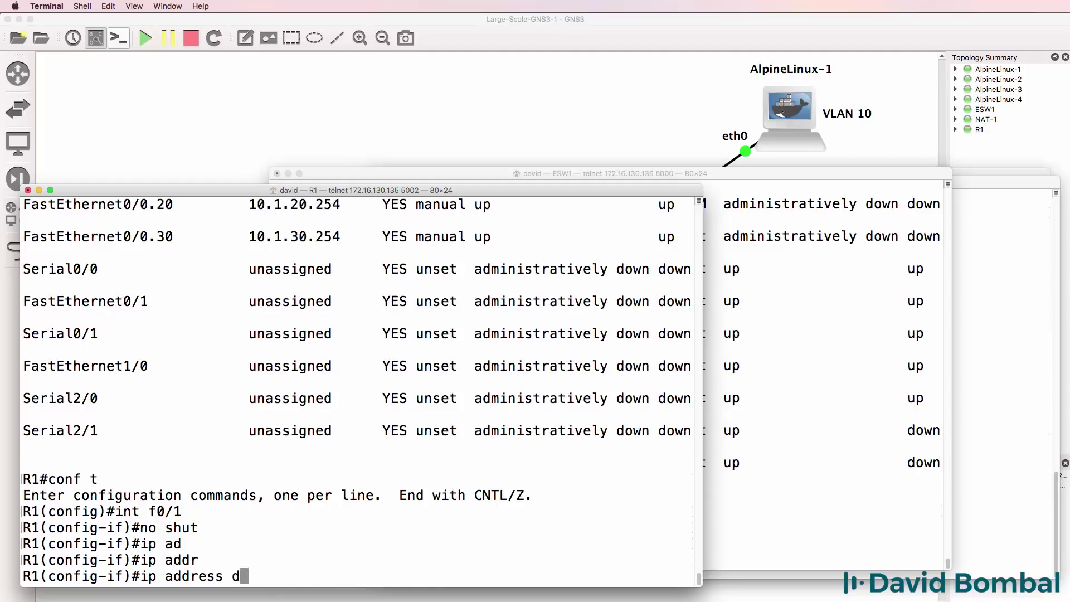
pyautogui.write('h')
pyautogui.press('Tab')
pyautogui.press('Return')
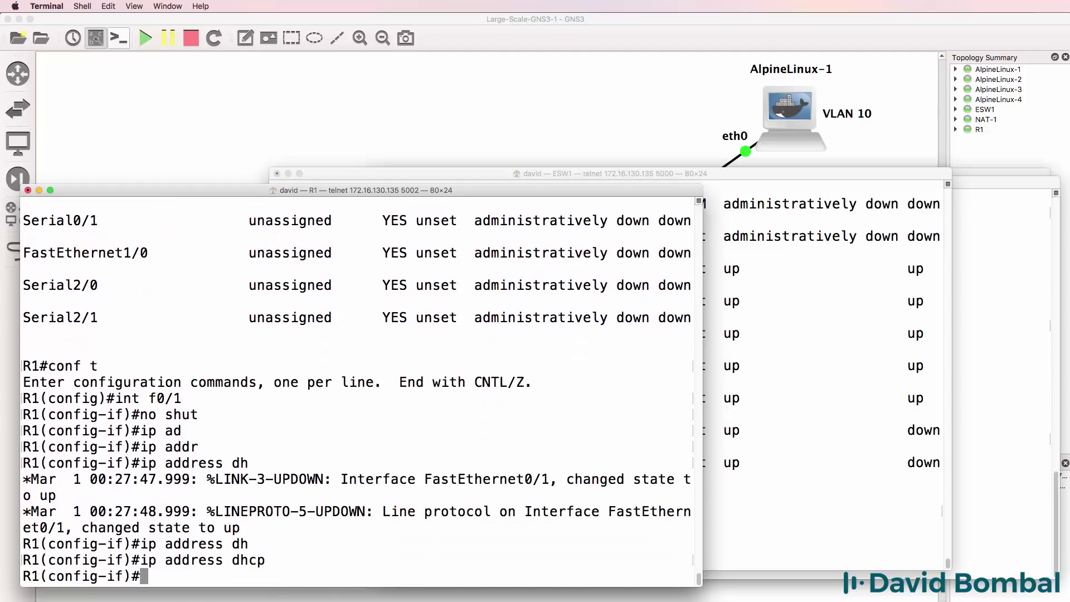
pyautogui.write('end')
pyautogui.press('Return')
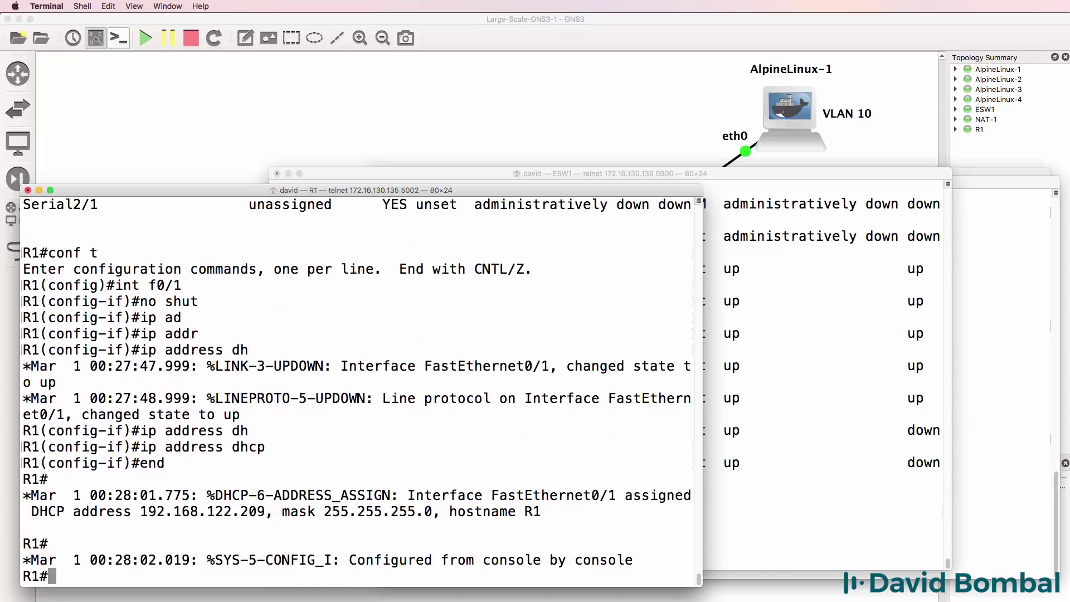
pyautogui.write('ping www.')
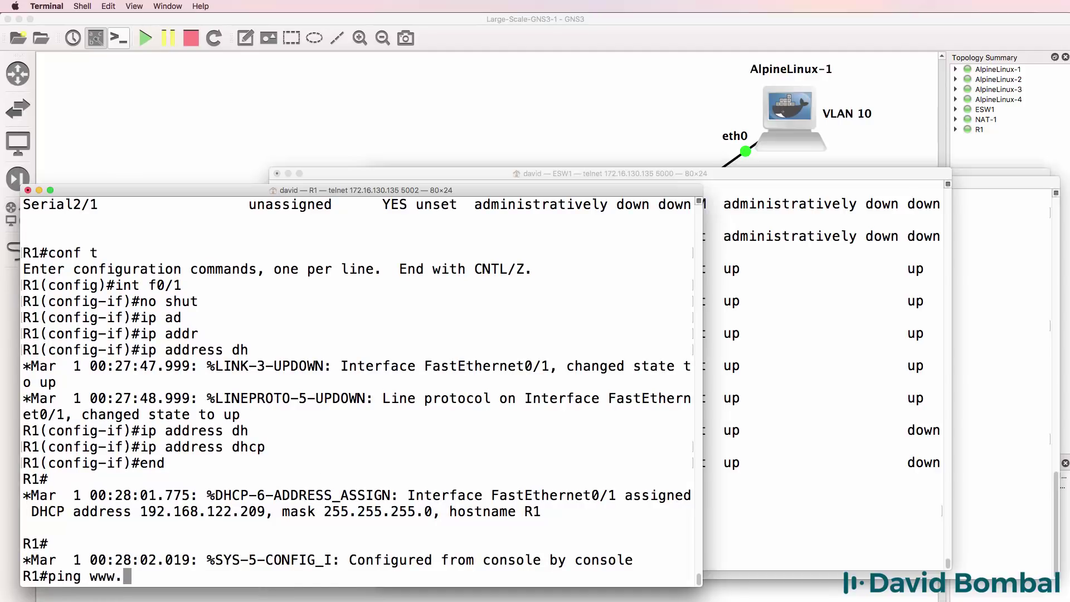
pyautogui.write('google.com')
pyautogui.press('Return')
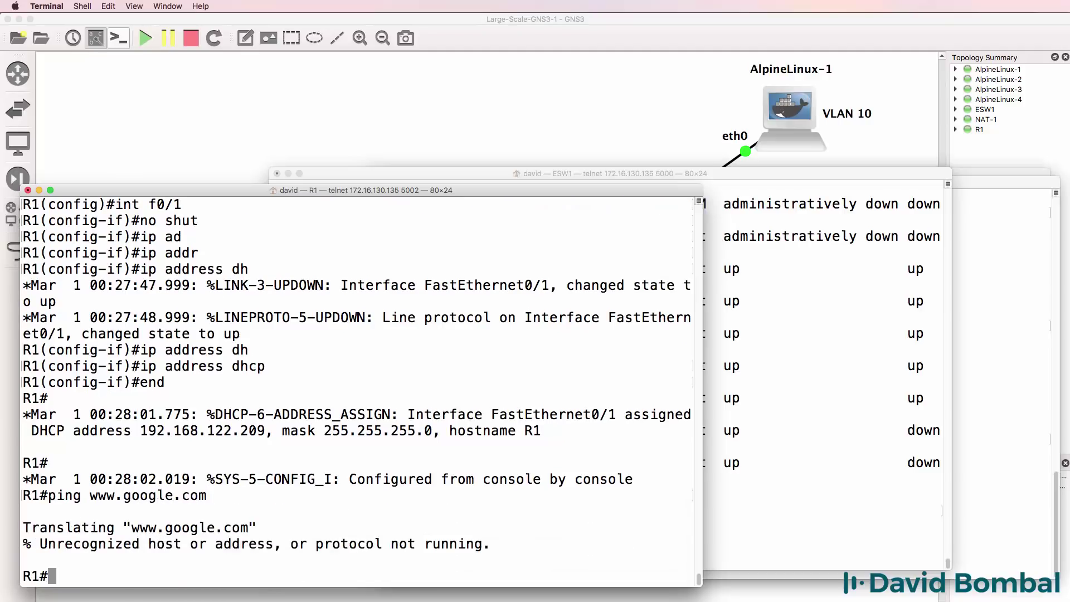
pyautogui.write('conf t')
pyautogui.press('Return')
pyautogui.write('no')
pyautogui.press('BackSpace')
pyautogui.press('BackSpace')
pyautogui.press('BackSpace')
pyautogui.write('ip domain')
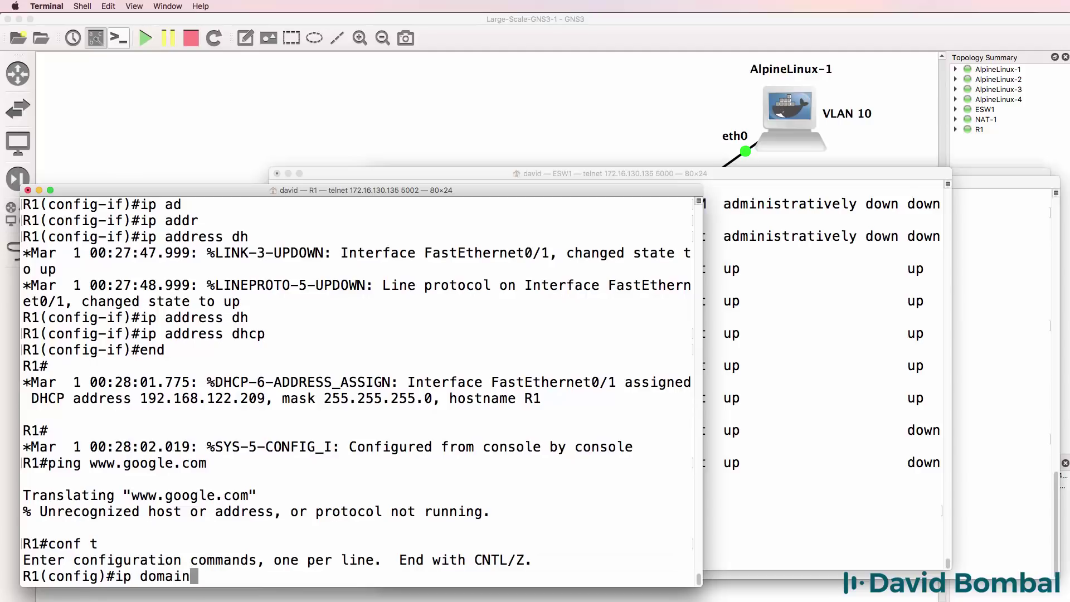
pyautogui.write('-lo')
pyautogui.press('Tab')
pyautogui.press('Return')
pyautogui.write('end')
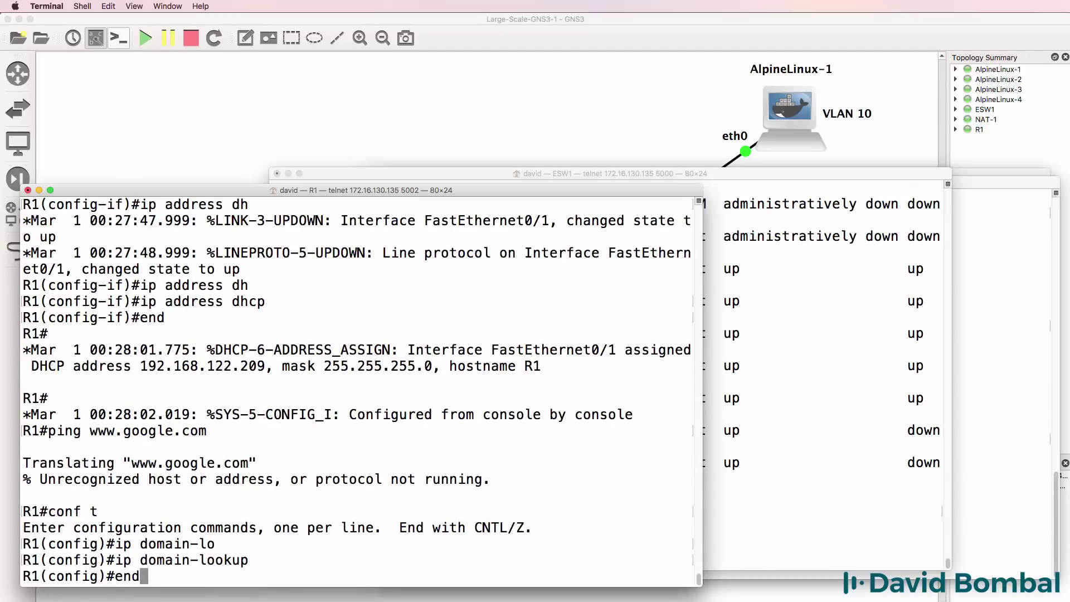
pyautogui.press('Return')
pyautogui.press('Up')
pyautogui.press('Up')
pyautogui.press('Return')
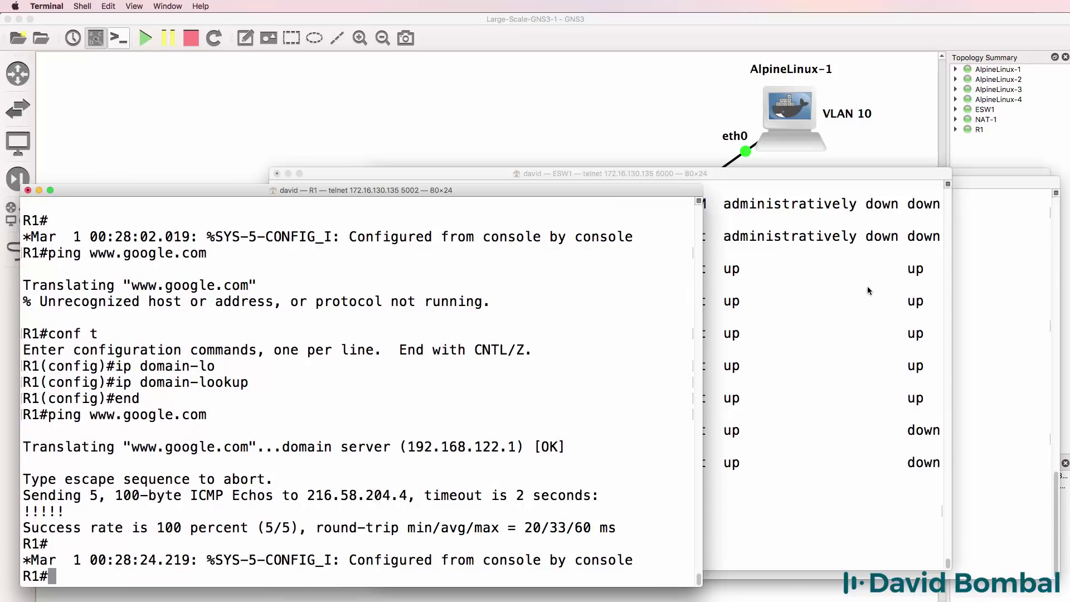
pyautogui.click(1013, 272)
# Ping google.com from the AlpineLinux-4 console
pyautogui.write('ping g')
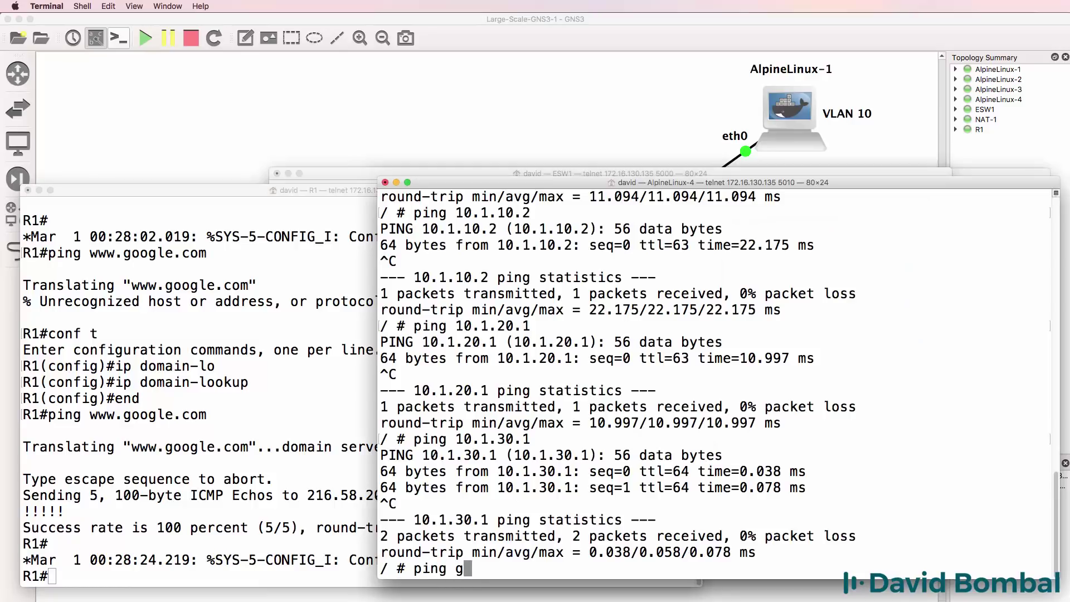
pyautogui.write('ooglo.')
pyautogui.press('BackSpace')
pyautogui.press('BackSpace')
pyautogui.write('le.com')
pyautogui.press('Return')
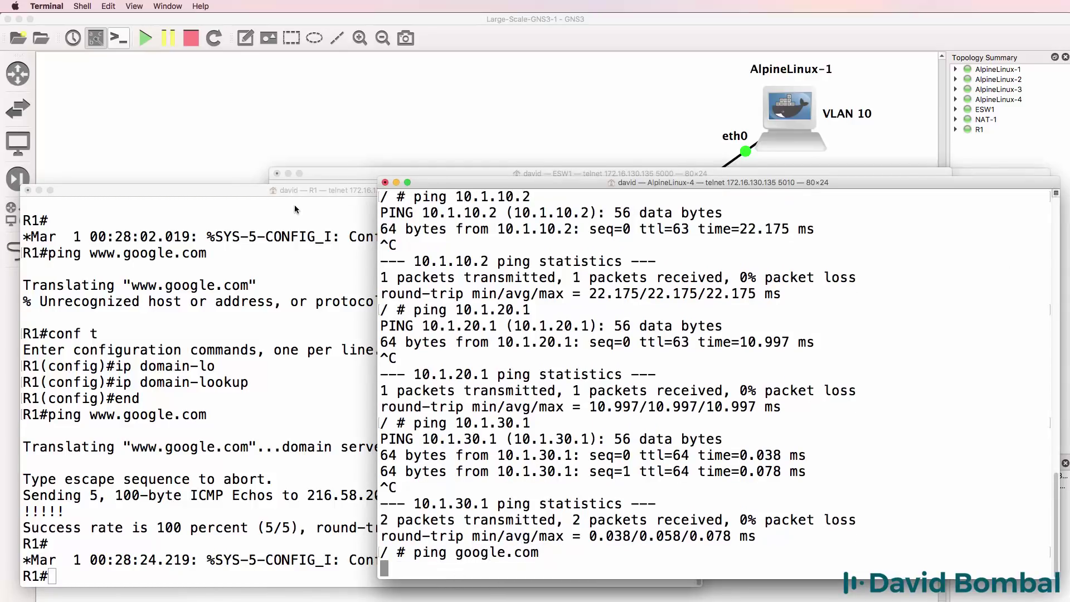
# On R1, configure ip nat inside source list 1 interface FastEthernet0/1 overload
pyautogui.click(284, 236)
pyautogui.write('conf t')
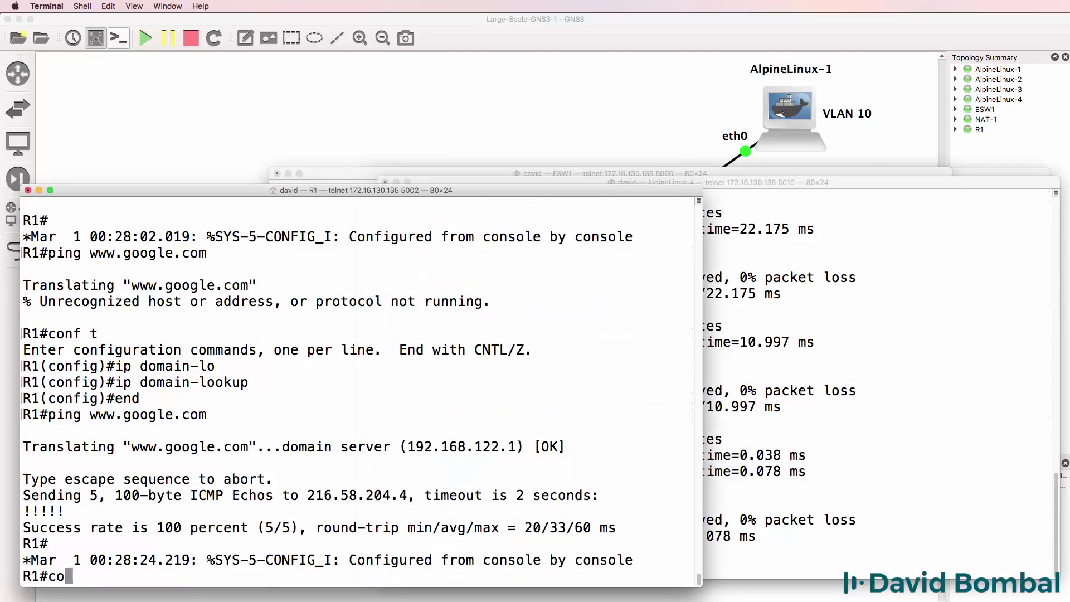
pyautogui.press('Return')
pyautogui.write('ip nat')
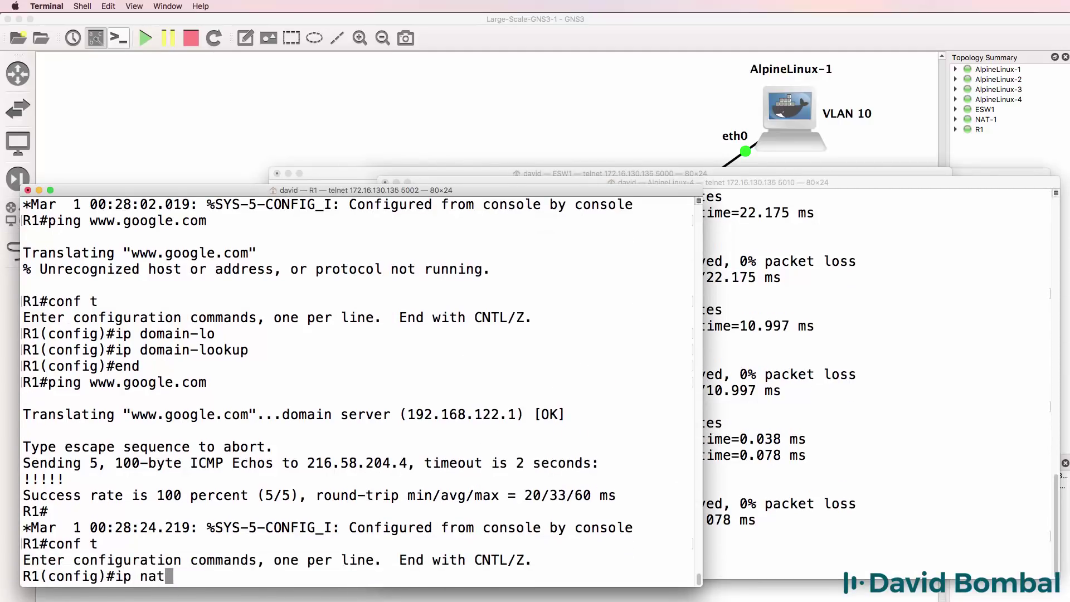
pyautogui.press('Tab')
pyautogui.write('ins')
pyautogui.press('Tab')
pyautogui.write('sou')
pyautogui.press('Tab')
pyautogui.write('l')
pyautogui.press('Tab')
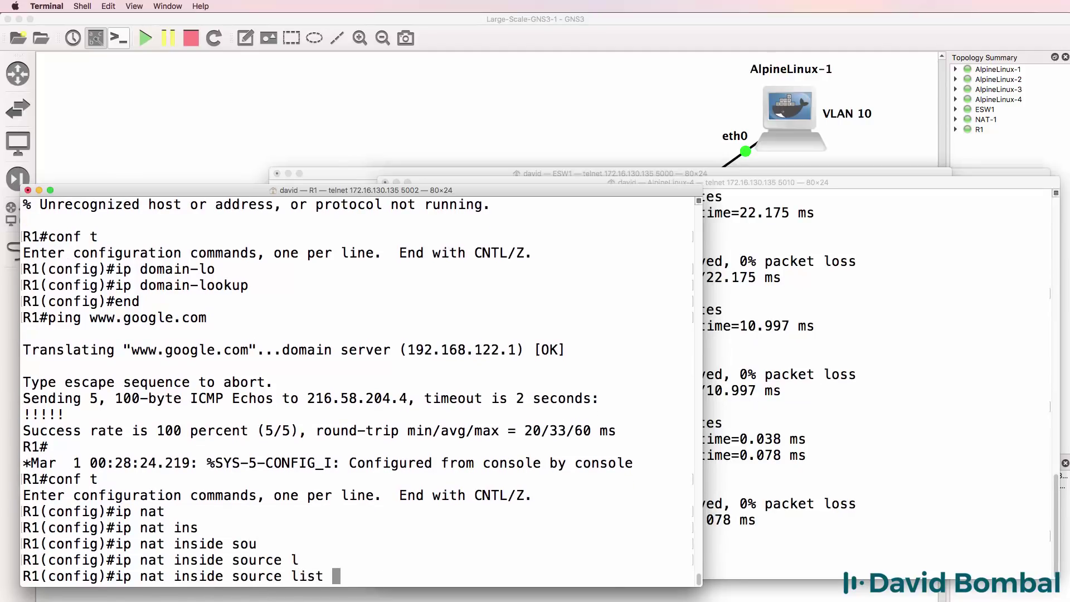
pyautogui.write('?1 ?')
pyautogui.write('in')
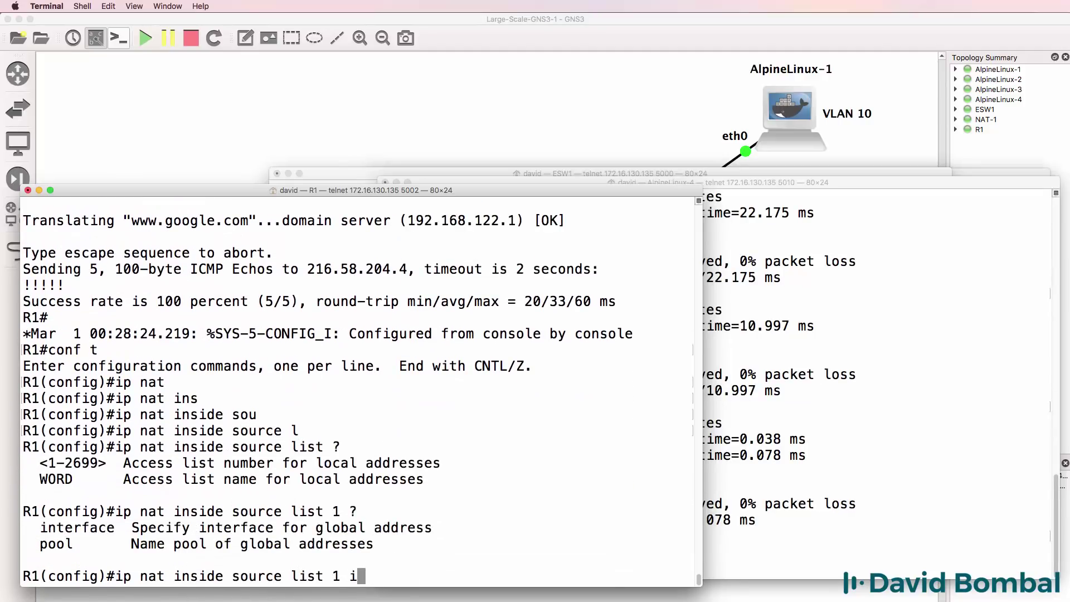
pyautogui.press('Tab')
pyautogui.write('?')
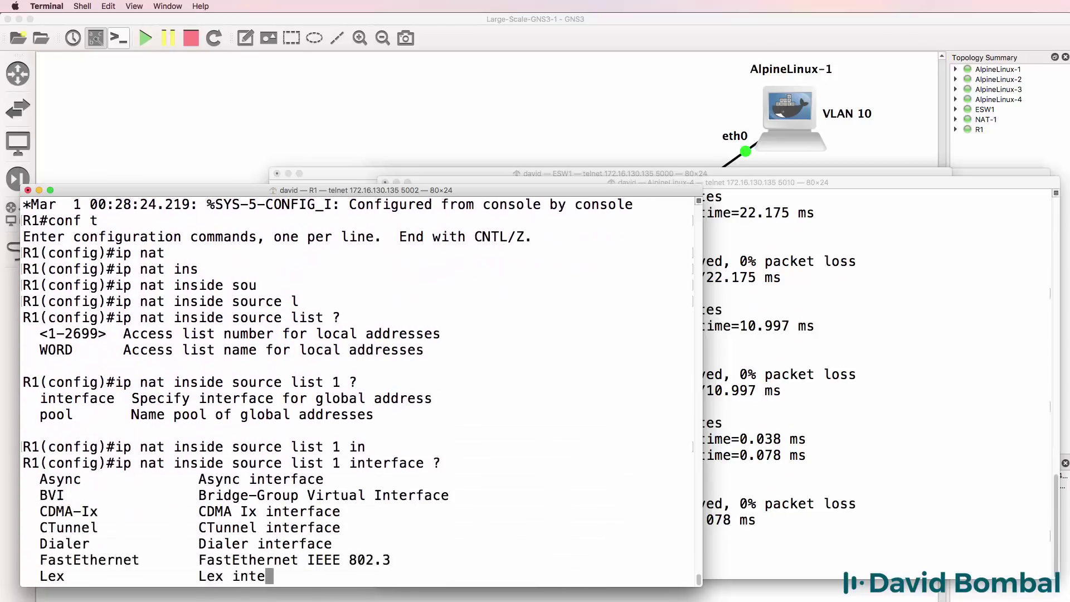
pyautogui.press('BackSpace')
pyautogui.write('f')
pyautogui.press('Tab')
pyautogui.write('0')
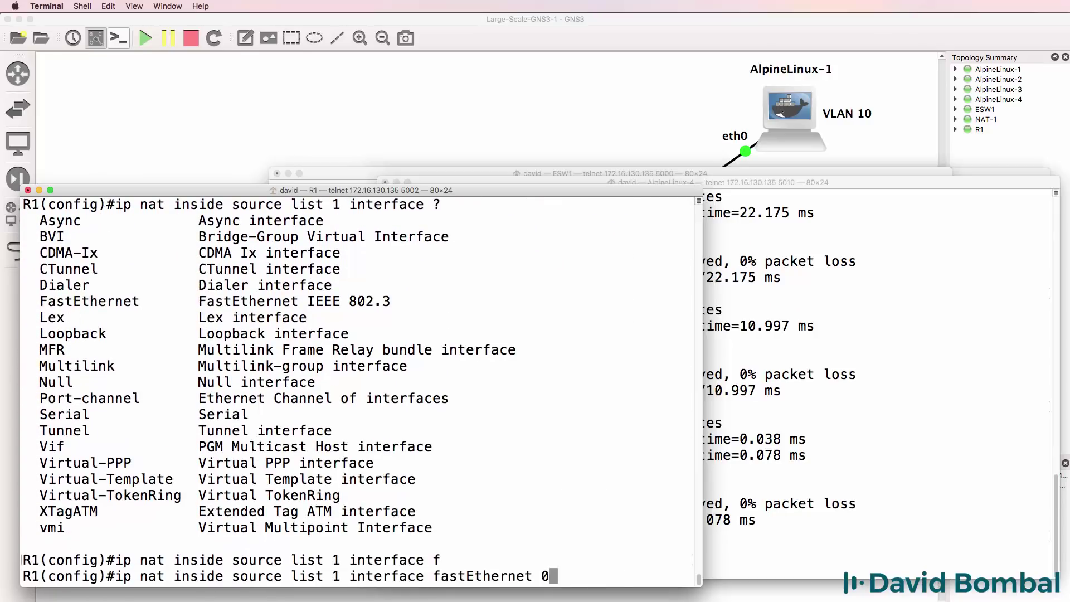
pyautogui.write('/1 ?ove')
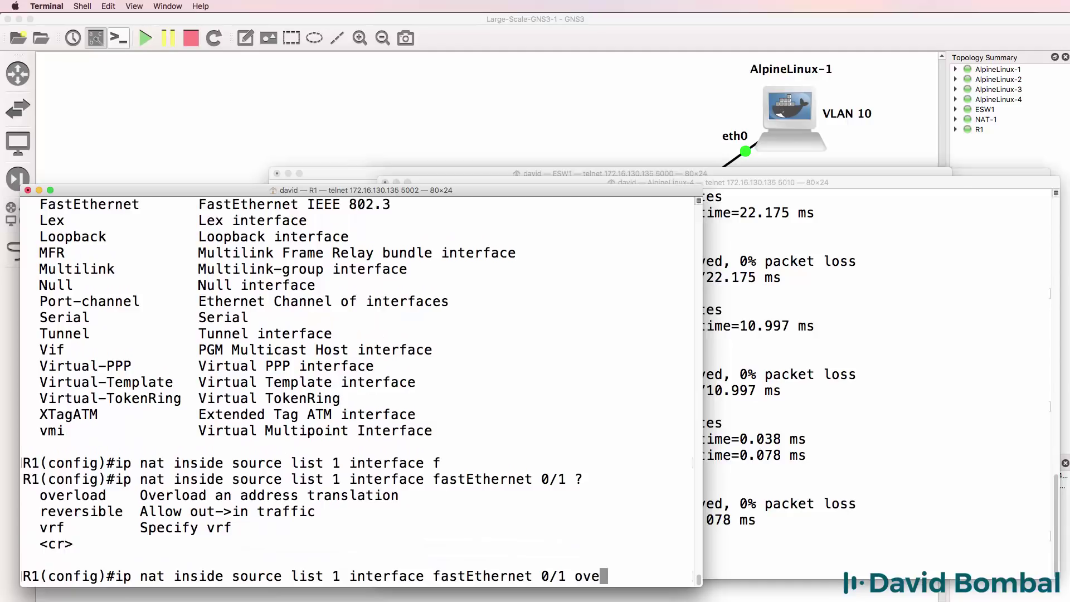
pyautogui.press('Tab')
pyautogui.press('Return')
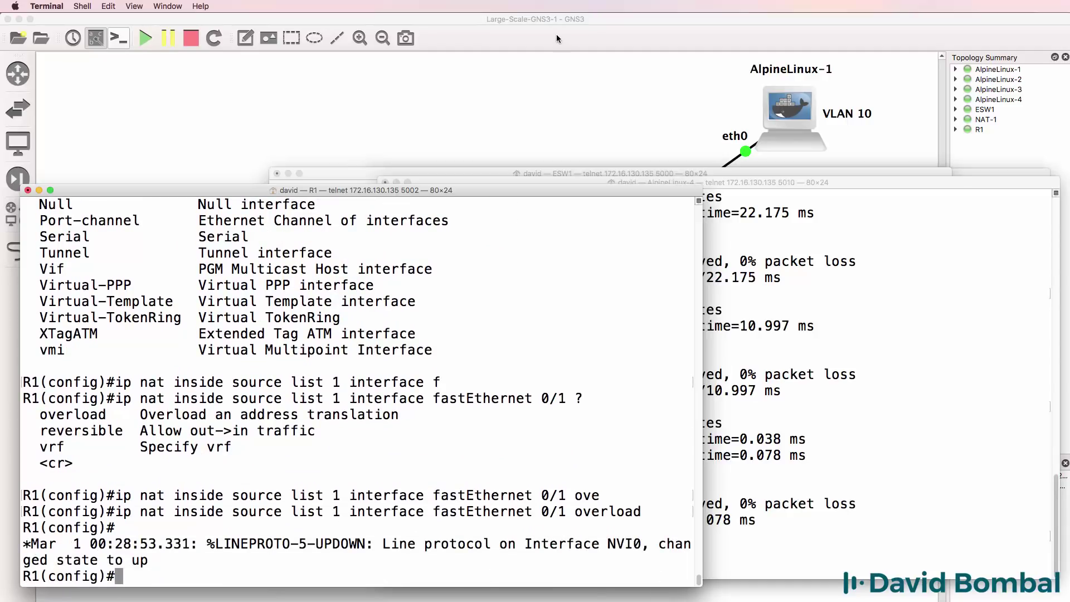
pyautogui.click(557, 37)
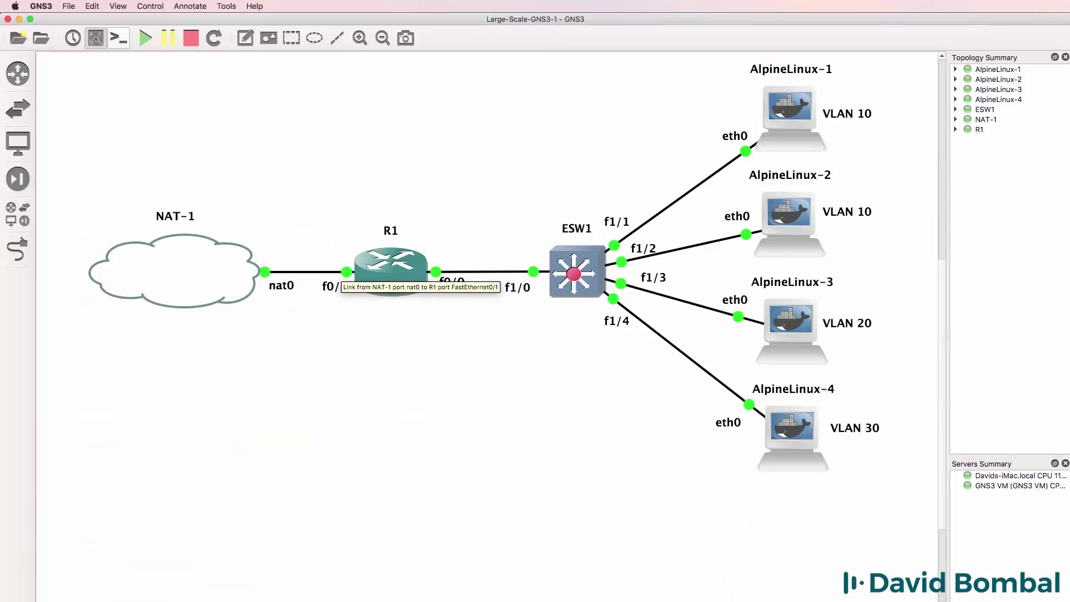
# Save R1's running configuration with wr
pyautogui.press('super+Tab')
pyautogui.write('end')
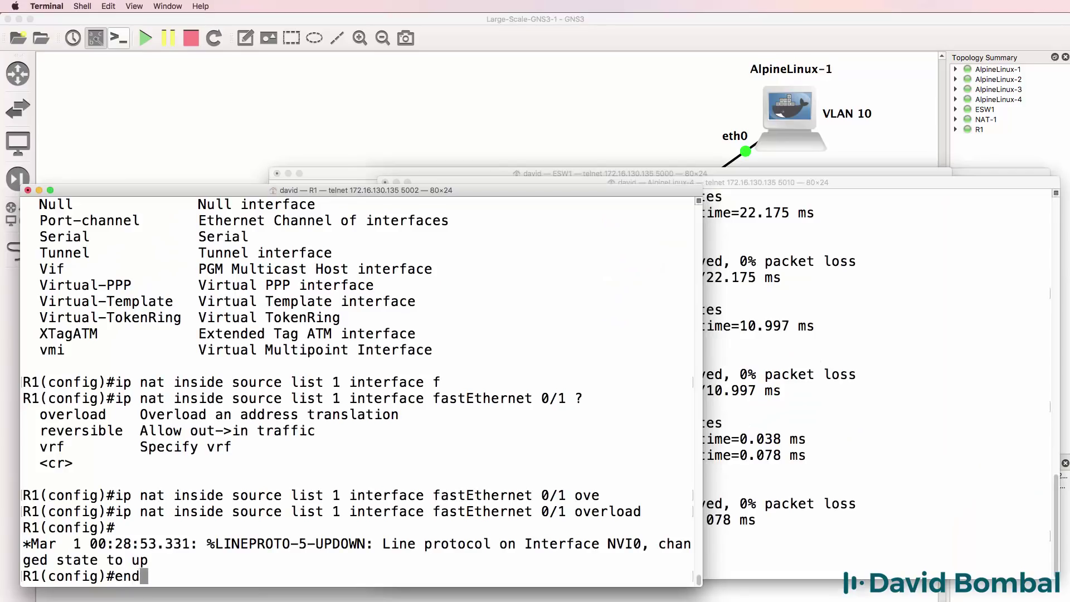
pyautogui.press('Return')
pyautogui.write('wr')
pyautogui.press('Return')
# Mark R1's FastEthernet0/1 as the NAT outside interface
pyautogui.write('conf t')
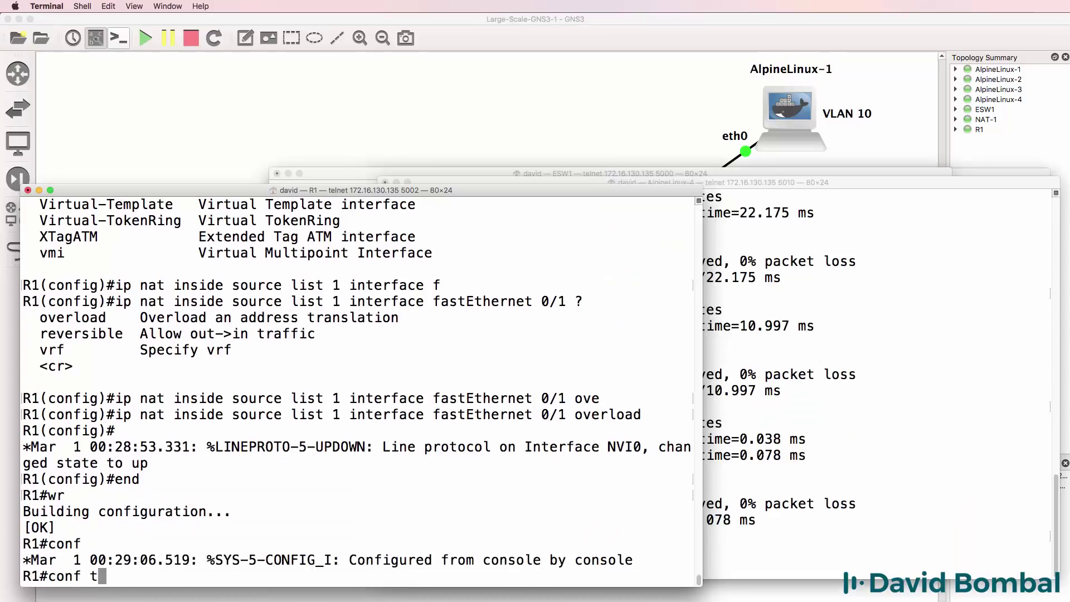
pyautogui.press('Return')
pyautogui.write('int f0/1')
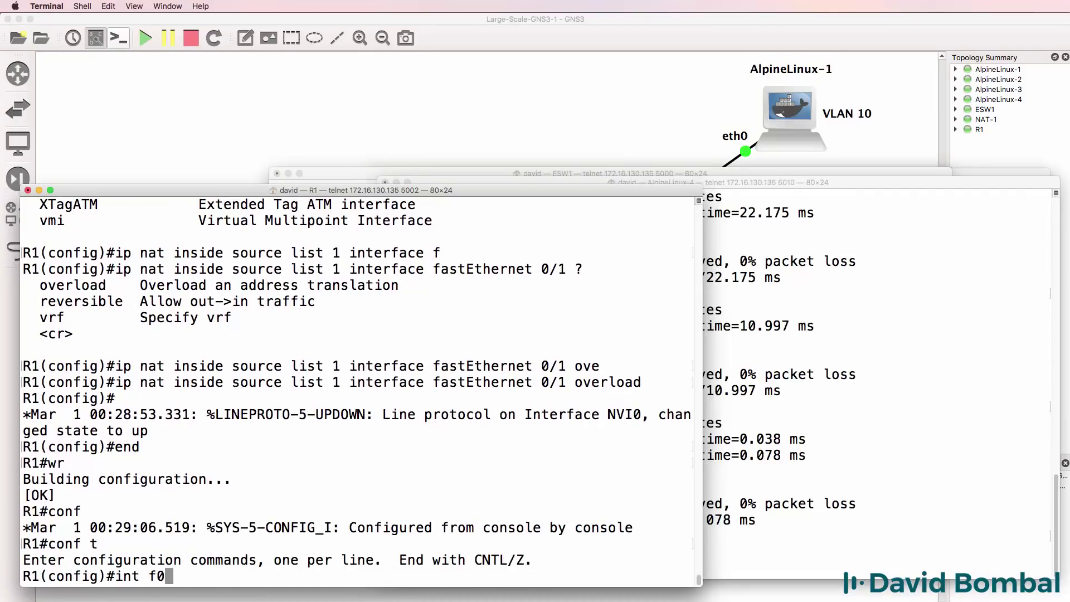
pyautogui.press('Return')
pyautogui.write('ip ')
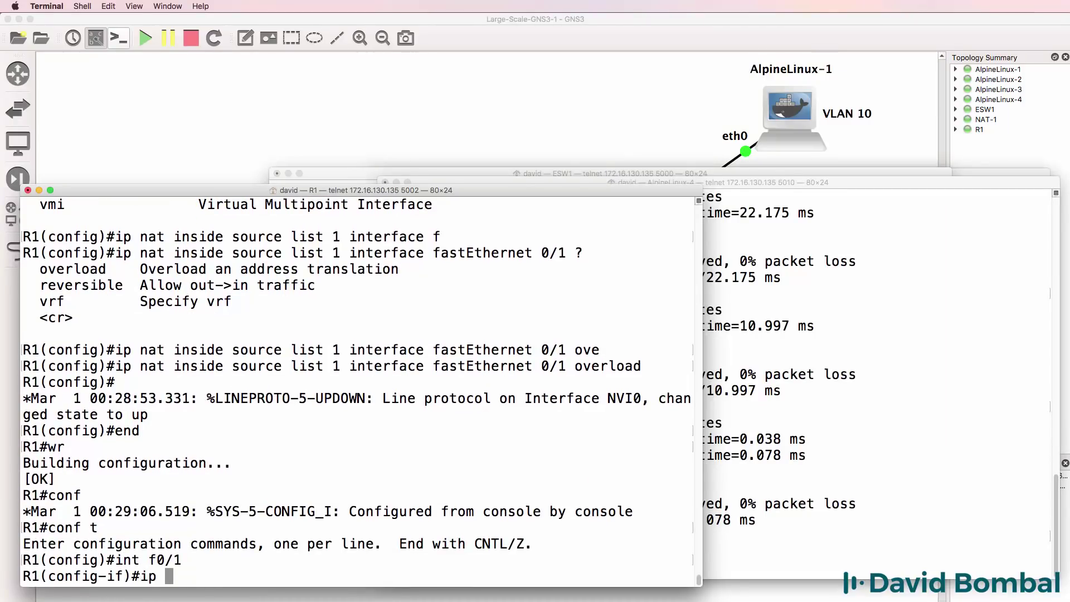
pyautogui.write('nat ou')
pyautogui.press('Tab')
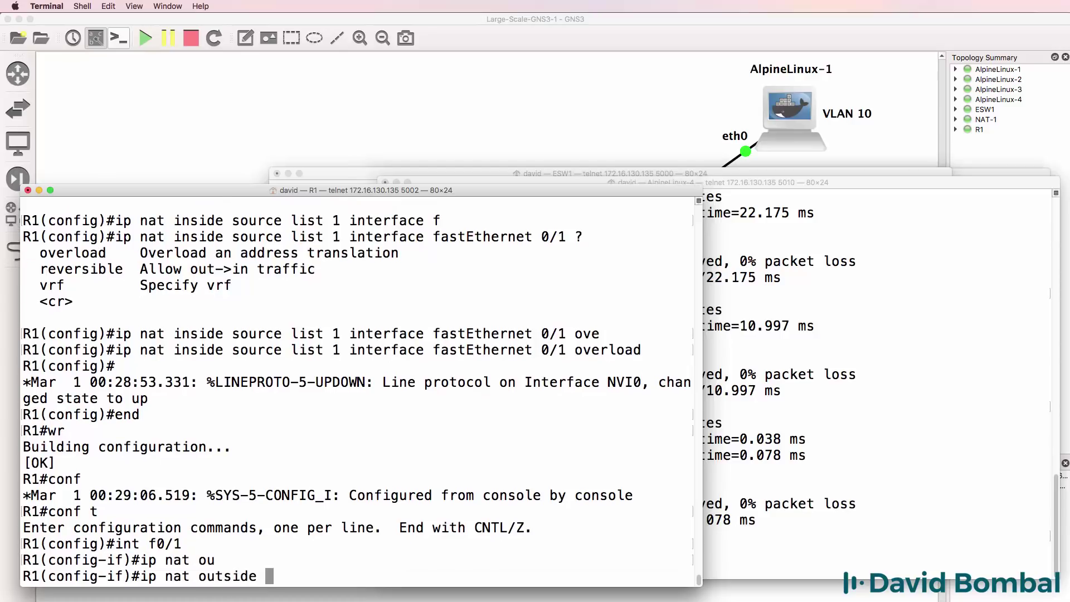
pyautogui.press('Return')
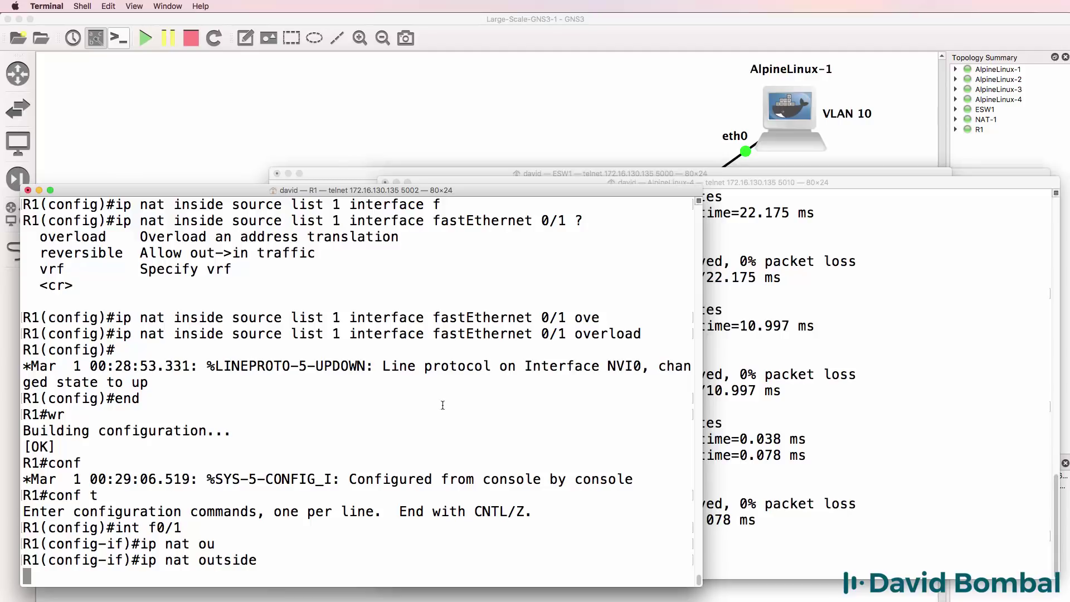
# Save ESW1's running configuration with wr
pyautogui.click(362, 174)
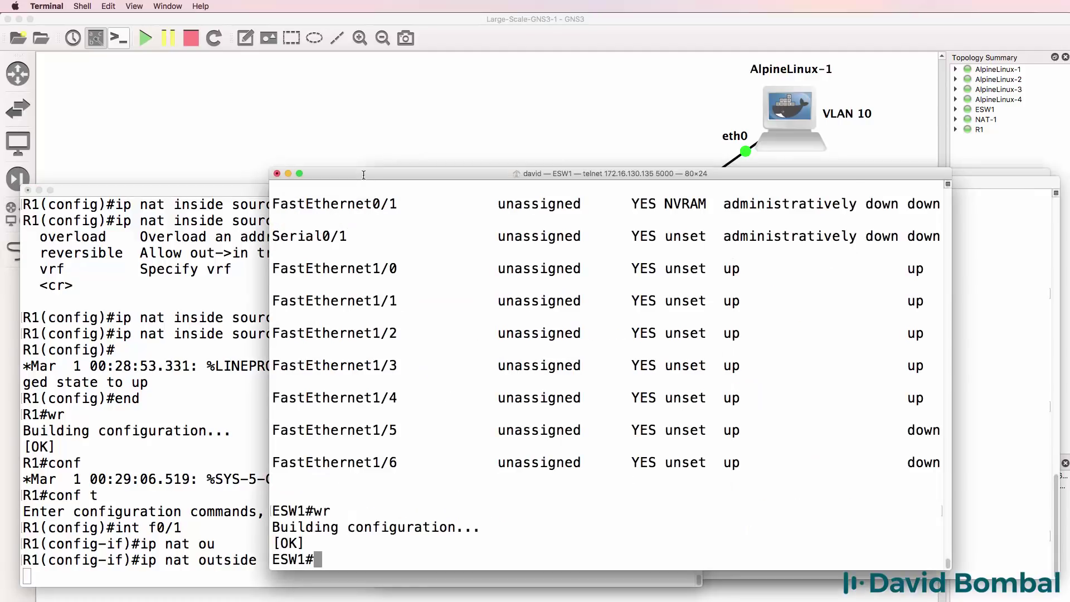
pyautogui.press('Return')
pyautogui.write('wr')
pyautogui.press('Return')
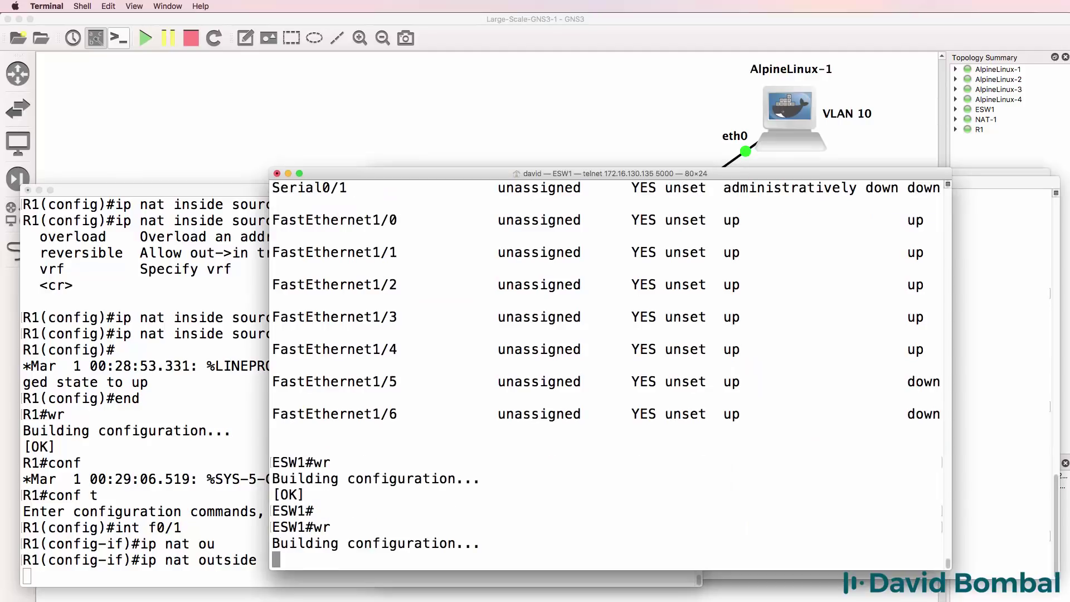
# Mark R1's FastEthernet0/0 as the NAT inside interface
pyautogui.click(226, 371)
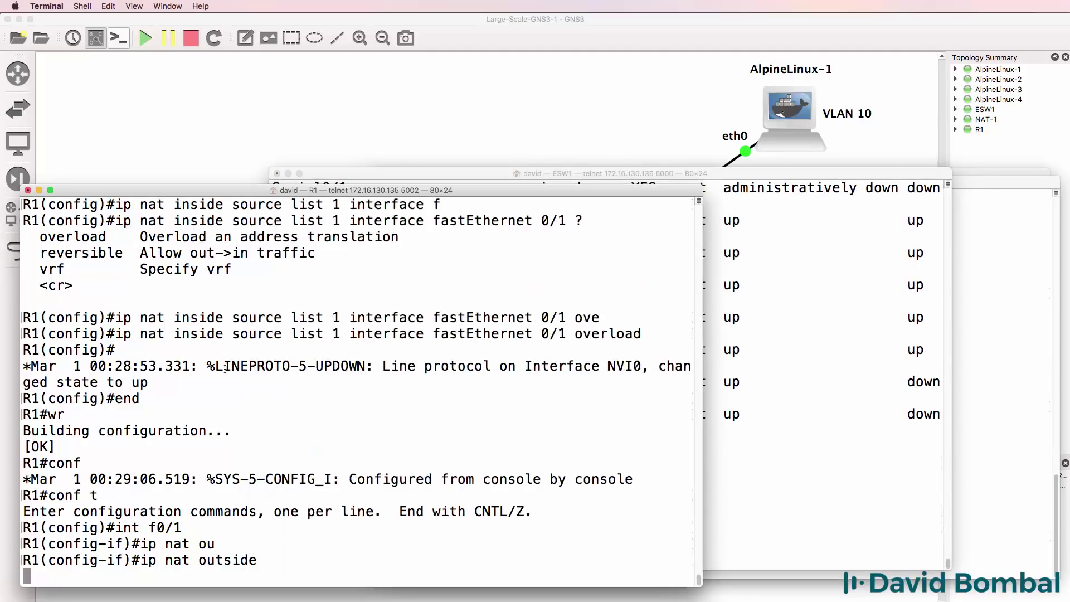
pyautogui.press('Return')
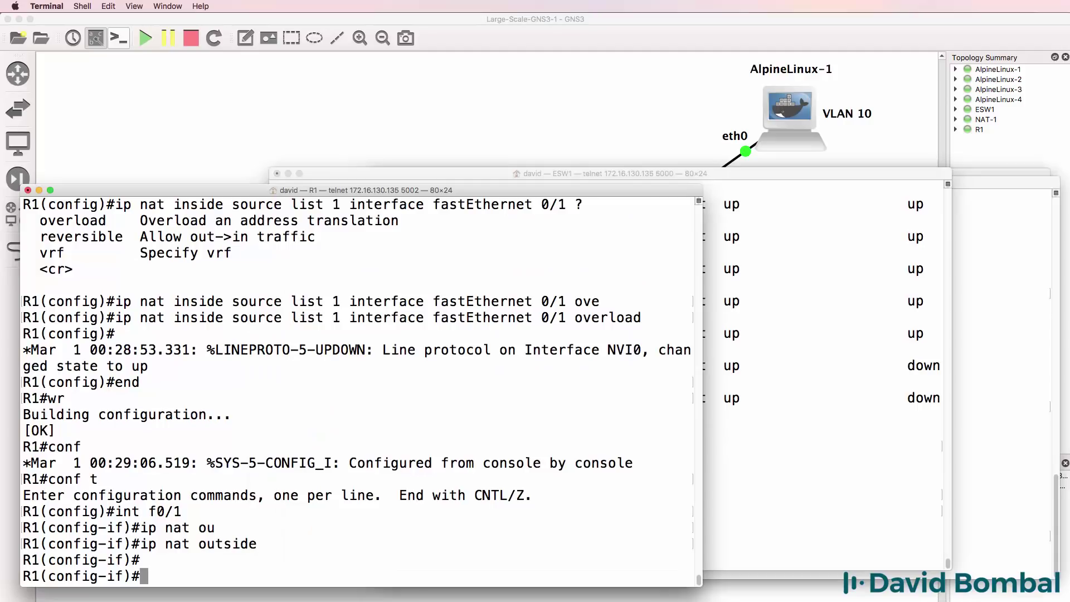
pyautogui.write('int f0/0')
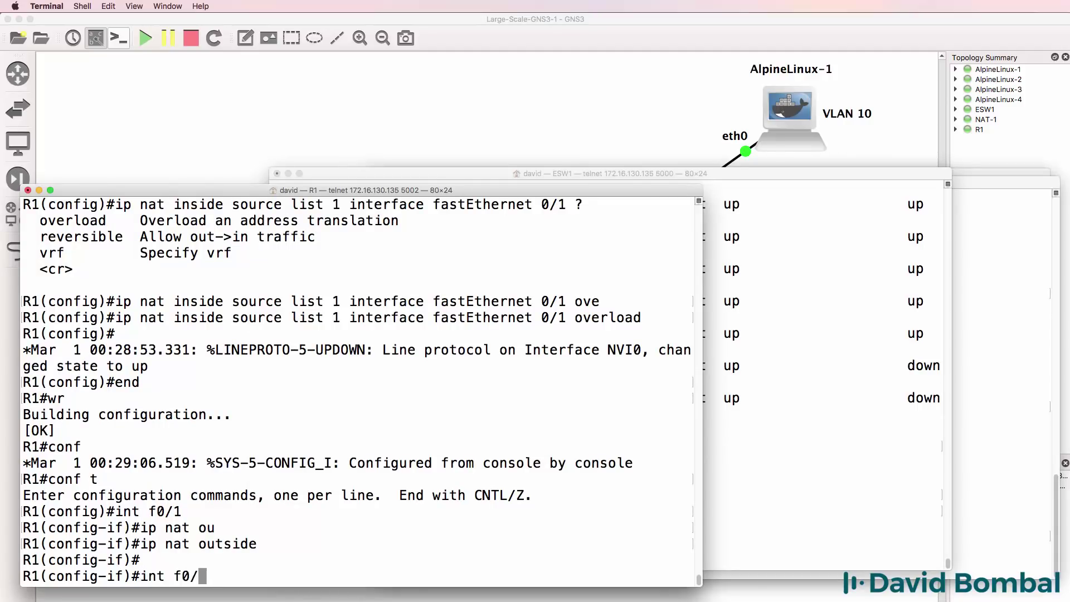
pyautogui.press('Return')
pyautogui.write('ip nat in')
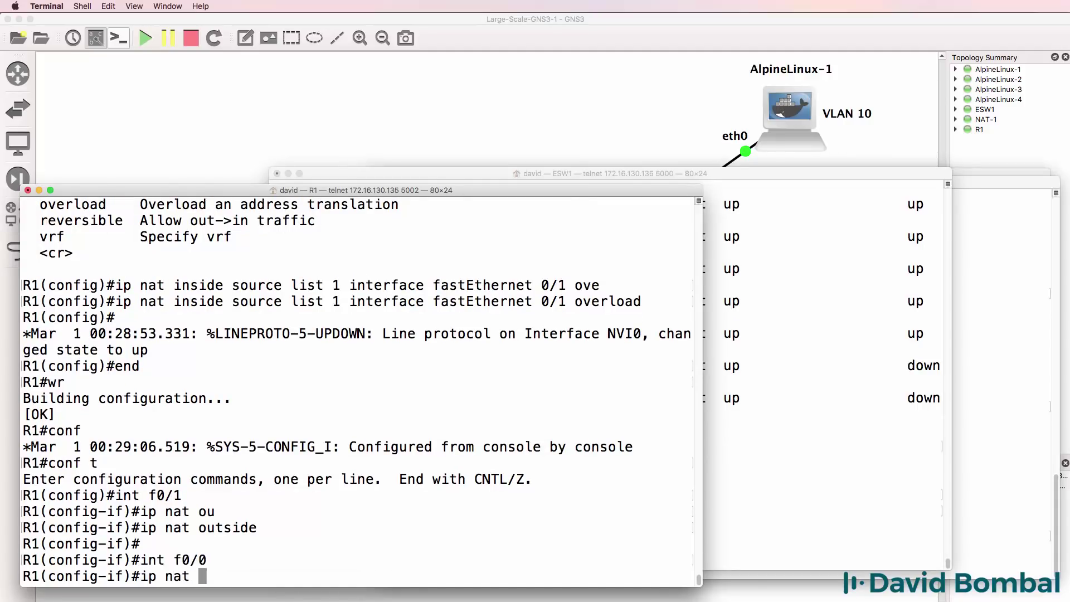
pyautogui.press('Tab')
pyautogui.press('Return')
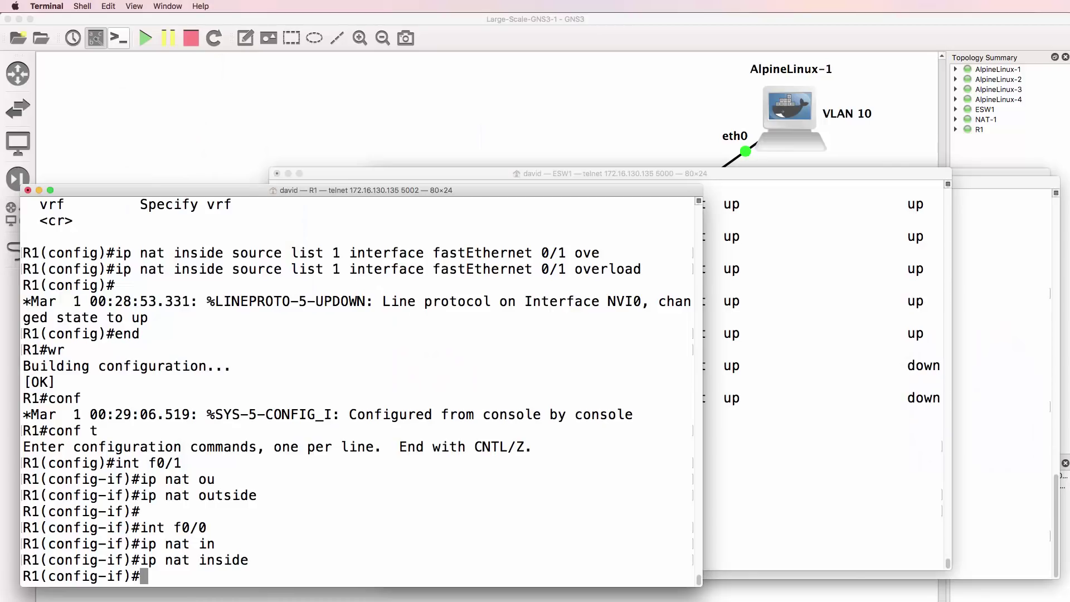
# Add access-list 1 permit 10.1.10.0 0.0.0.255 on R1
pyautogui.write('exit')
pyautogui.press('Return')
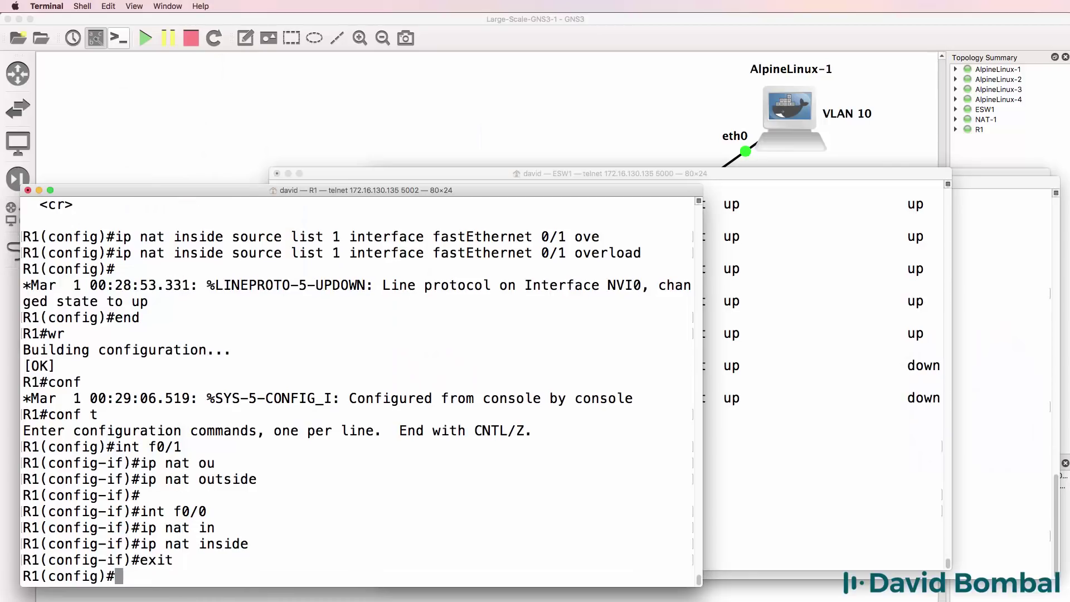
pyautogui.write('acc')
pyautogui.press('Tab')
pyautogui.write('1 ?')
pyautogui.write('per')
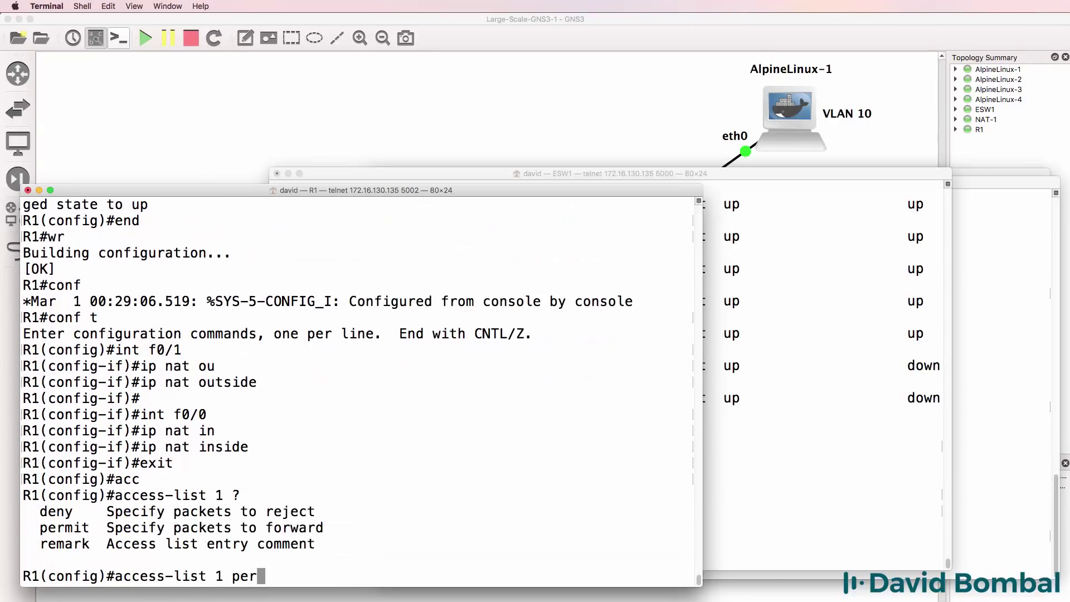
pyautogui.press('Tab')
pyautogui.write('?')
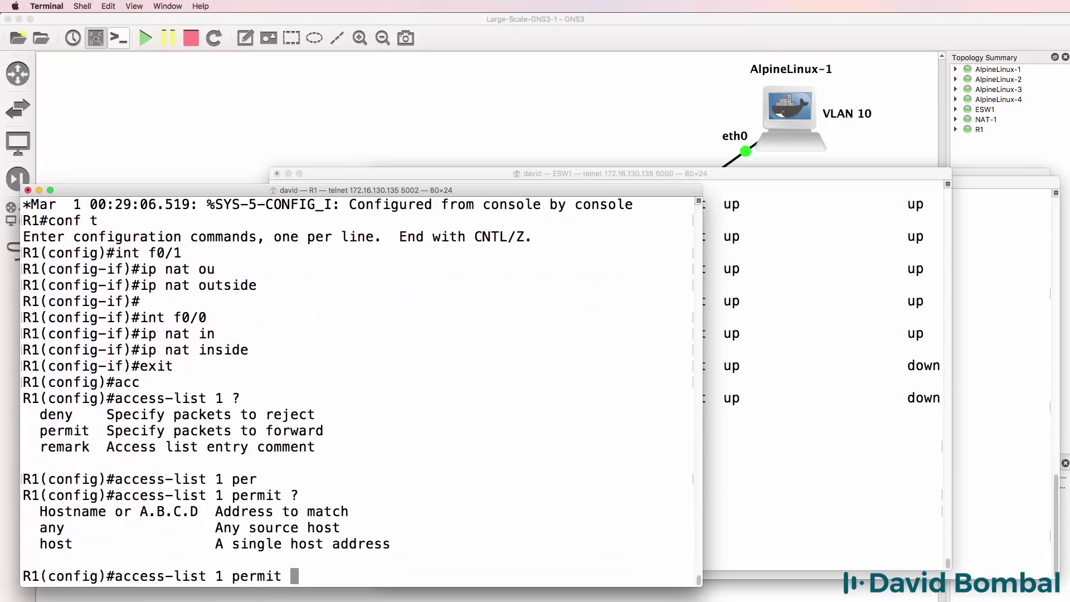
pyautogui.write('10.1.10.0 0.0.0.255')
pyautogui.press('Return')
# Add access-list 1 permit rules for 10.1.20.0 and 10.1.30.0 with wildcard 0.0.0.255
pyautogui.press('Up')
pyautogui.press('Left')
pyautogui.press('Left')
pyautogui.press('Left')
pyautogui.press('Left')
pyautogui.press('Left')
pyautogui.press('Left')
pyautogui.press('Left')
pyautogui.press('Left')
pyautogui.press('Left')
pyautogui.press('Left')
pyautogui.press('Left')
pyautogui.press('Left')
pyautogui.press('Left')
pyautogui.press('BackSpace')
pyautogui.write('2')
pyautogui.press('Up')
pyautogui.press('Up')
pyautogui.press('Up')
pyautogui.press('Down')
pyautogui.press('Down')
pyautogui.press('Down')
pyautogui.press('Left')
pyautogui.press('Left')
pyautogui.press('Left')
pyautogui.press('Left')
pyautogui.press('Left')
pyautogui.press('Left')
pyautogui.press('Left')
pyautogui.press('Left')
pyautogui.press('Left')
pyautogui.press('Left')
pyautogui.press('Left')
pyautogui.press('Left')
pyautogui.press('Left')
pyautogui.press('BackSpace')
pyautogui.write('2')
pyautogui.press('Return')
pyautogui.press('Up')
pyautogui.press('Left')
pyautogui.press('Left')
pyautogui.press('Left')
pyautogui.press('Left')
pyautogui.press('Left')
pyautogui.press('Left')
pyautogui.press('Left')
pyautogui.press('Left')
pyautogui.press('Left')
pyautogui.press('Left')
pyautogui.press('Left')
pyautogui.press('Left')
pyautogui.press('Left')
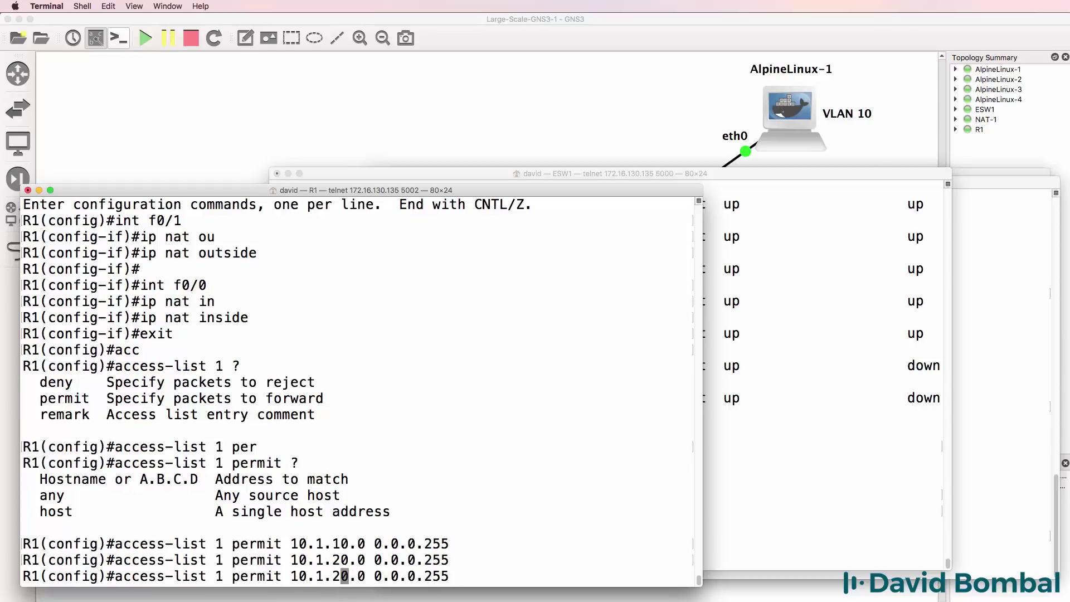
pyautogui.press('Return')
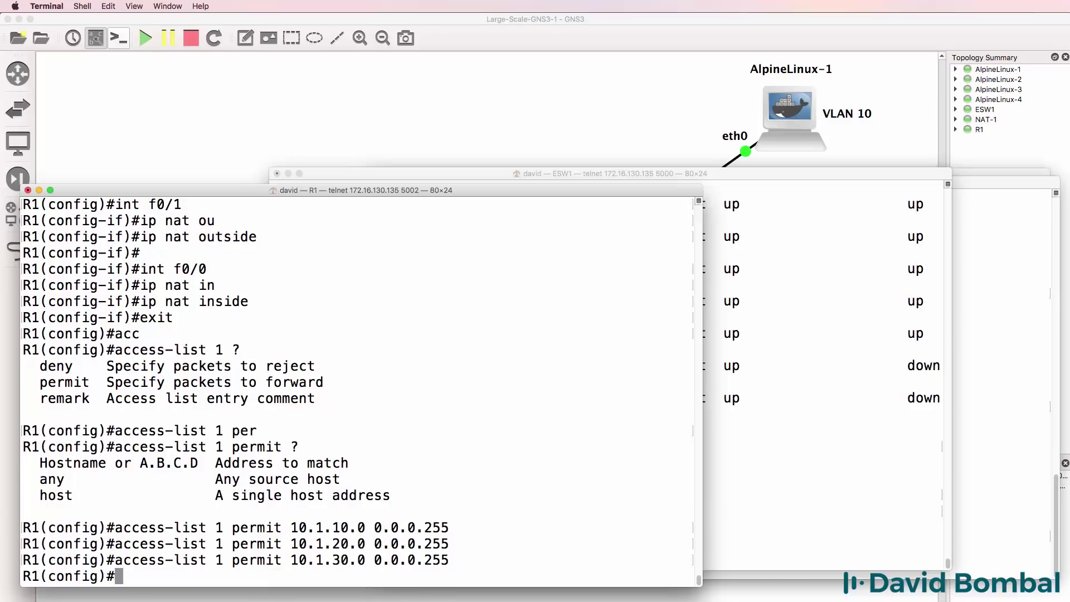
# Leave configuration mode and enter a ping to google.com on R1
pyautogui.write('end')
pyautogui.press('Return')
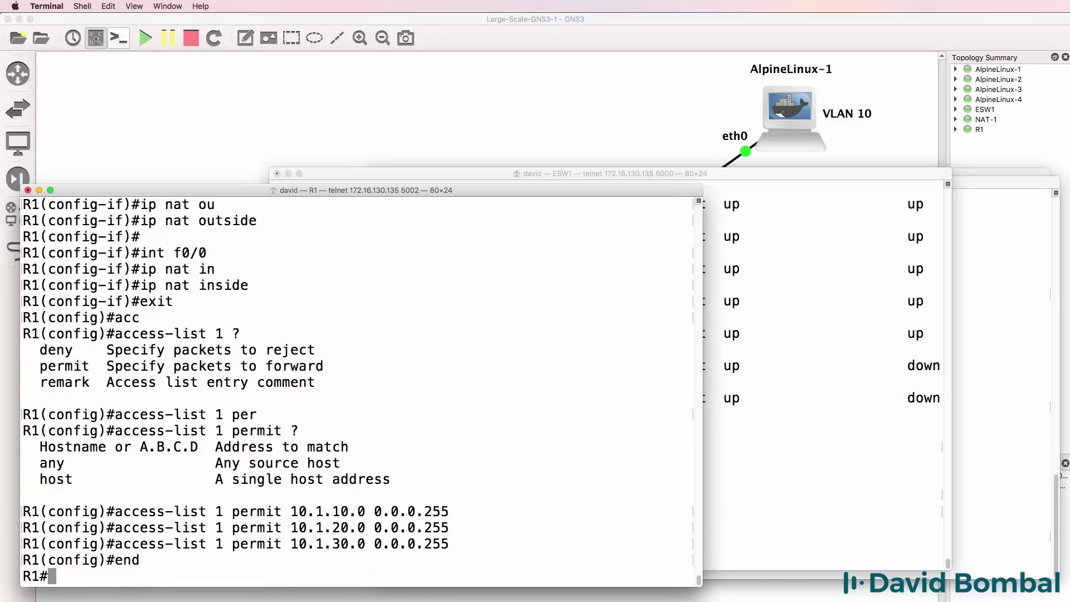
pyautogui.write('ping go')
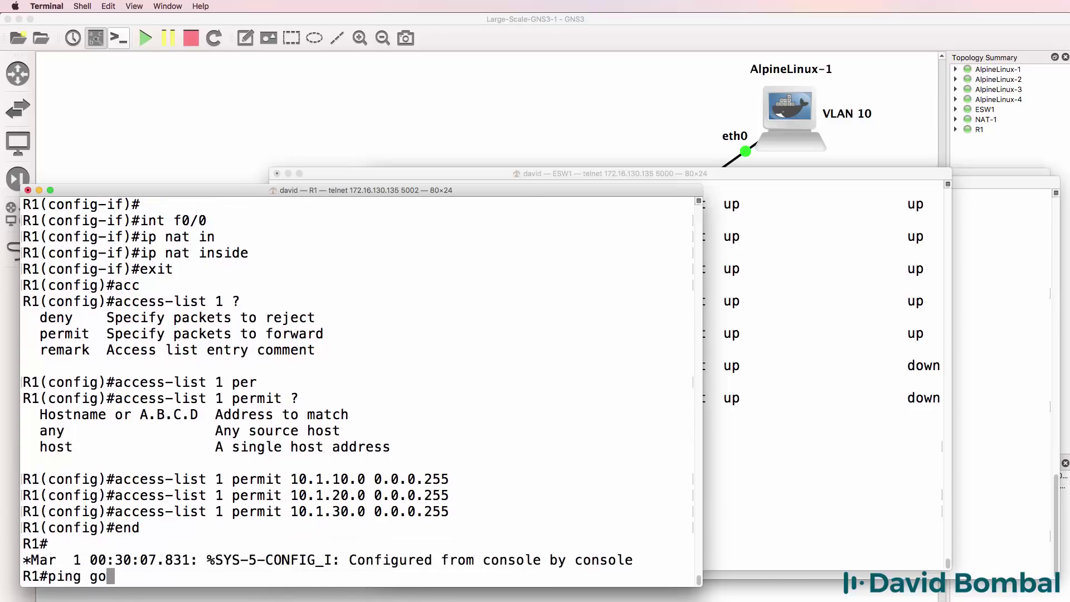
pyautogui.write('ogle.com')
# Ping google.com from R1, then from AlpineLinux-4
pyautogui.press('Return')
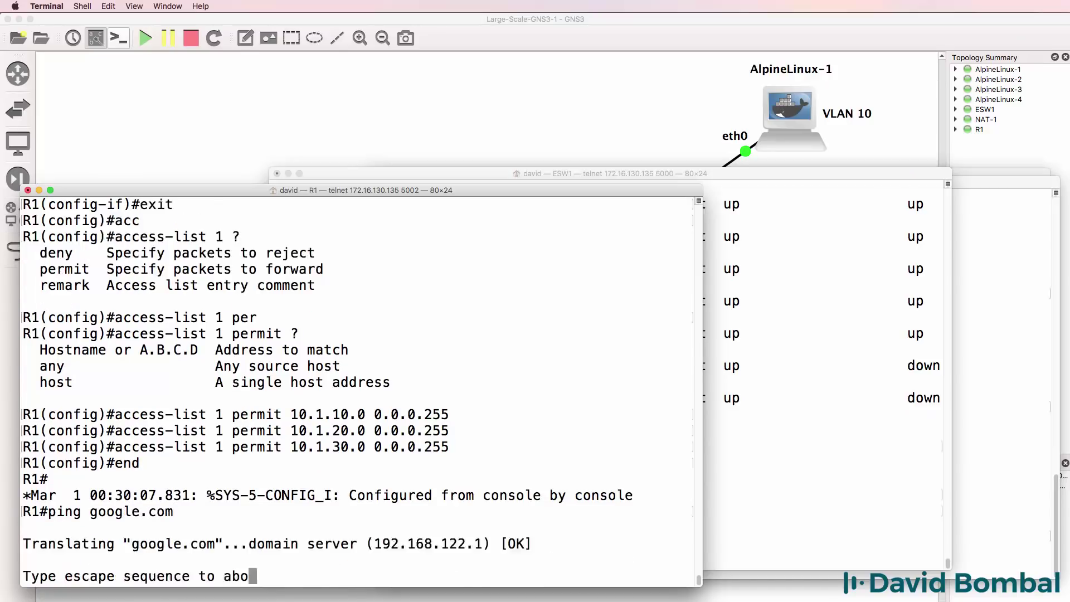
pyautogui.click(909, 271)
pyautogui.write('pin')
pyautogui.press('BackSpace')
pyautogui.press('BackSpace')
pyautogui.press('BackSpace')
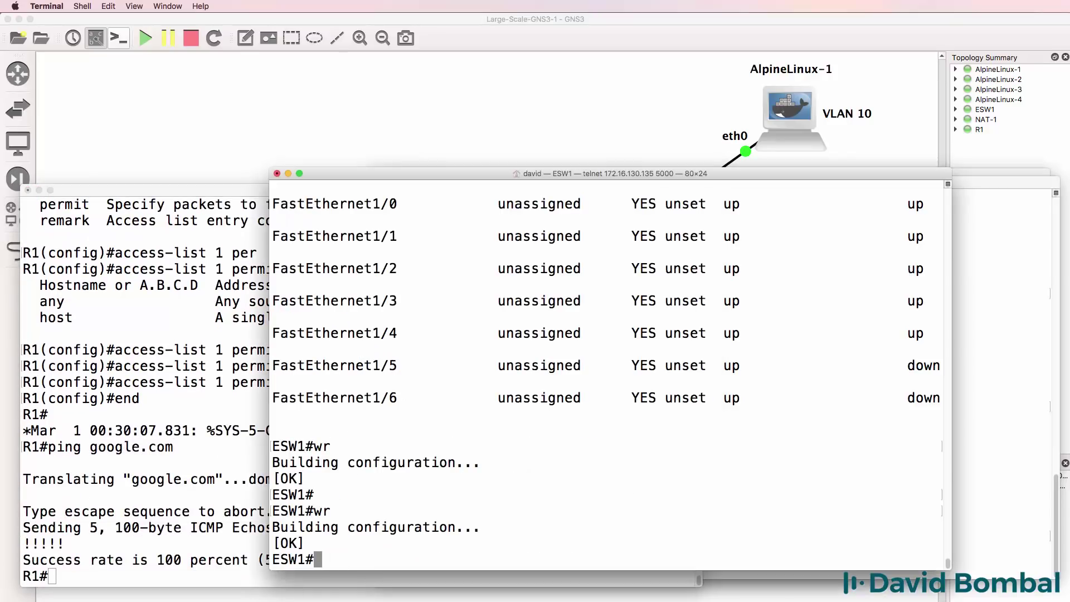
pyautogui.click(1024, 219)
pyautogui.press('Up')
pyautogui.press('Return')
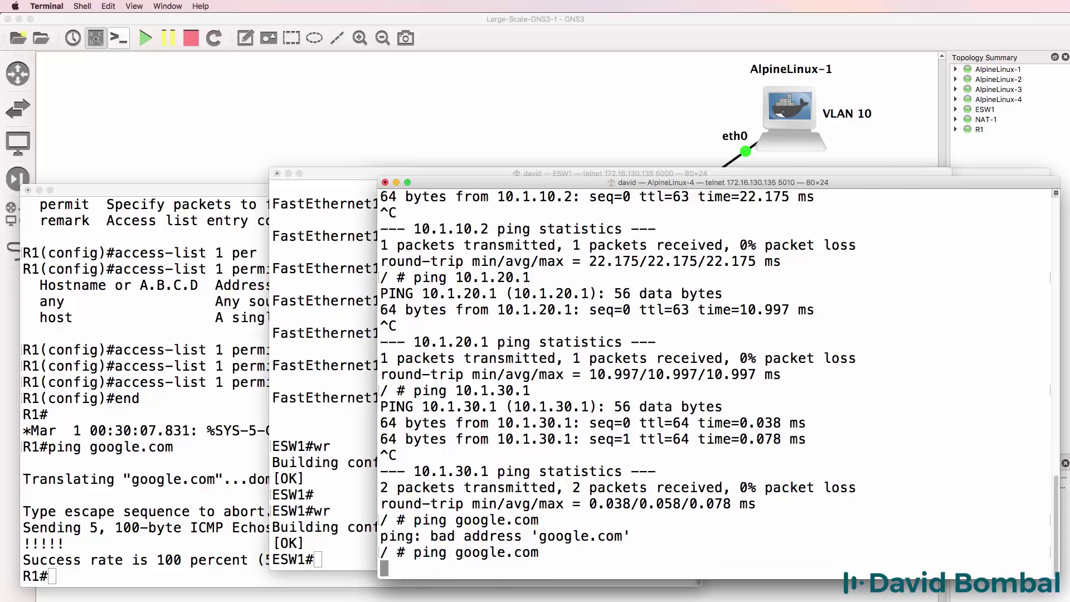
# Display R1's routing table with sh ip route
pyautogui.click(119, 375)
pyautogui.write('sh')
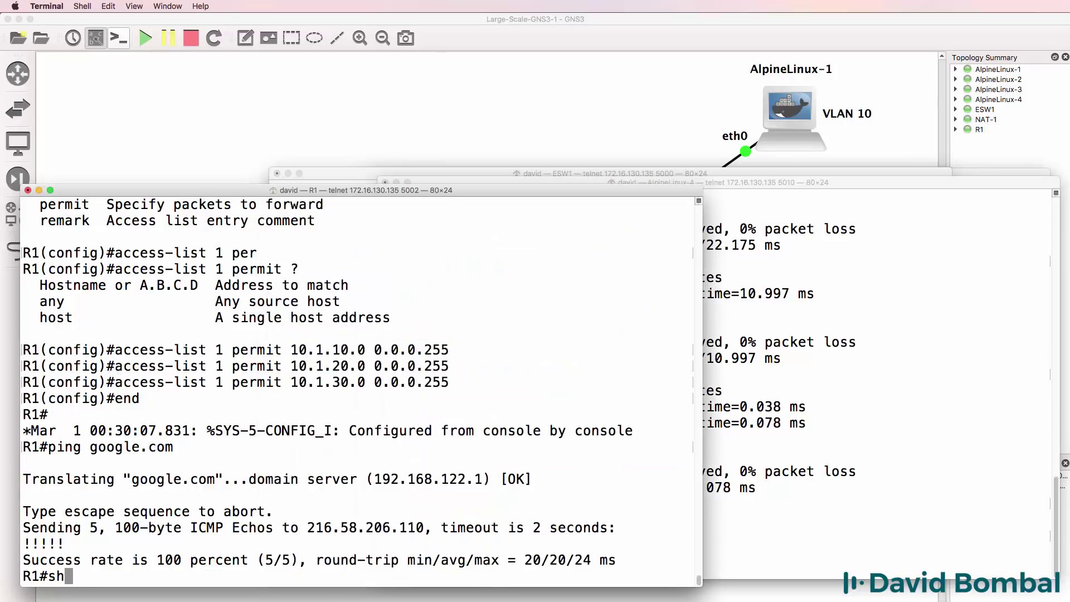
pyautogui.write(' ip route')
pyautogui.press('Return')
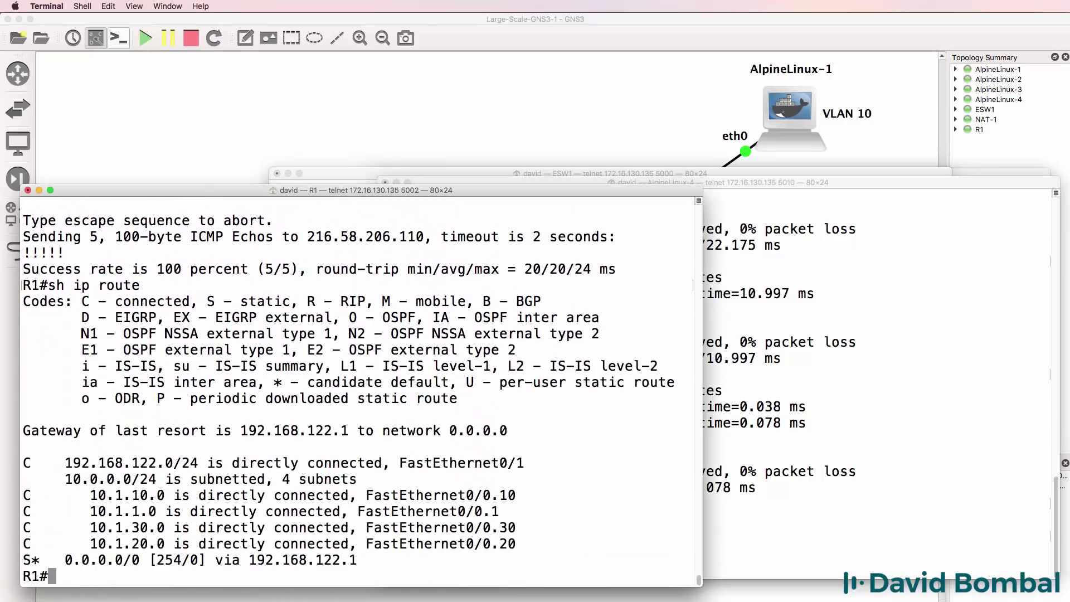
# Display R1's NAT translations table
pyautogui.write('sh ip nat tr')
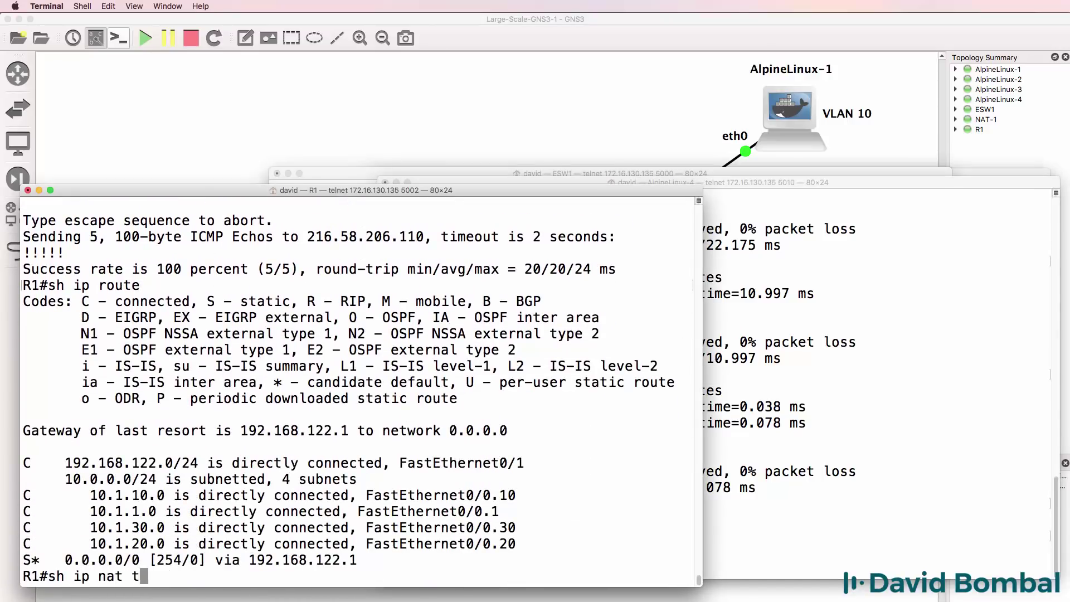
pyautogui.press('Tab')
pyautogui.press('Return')
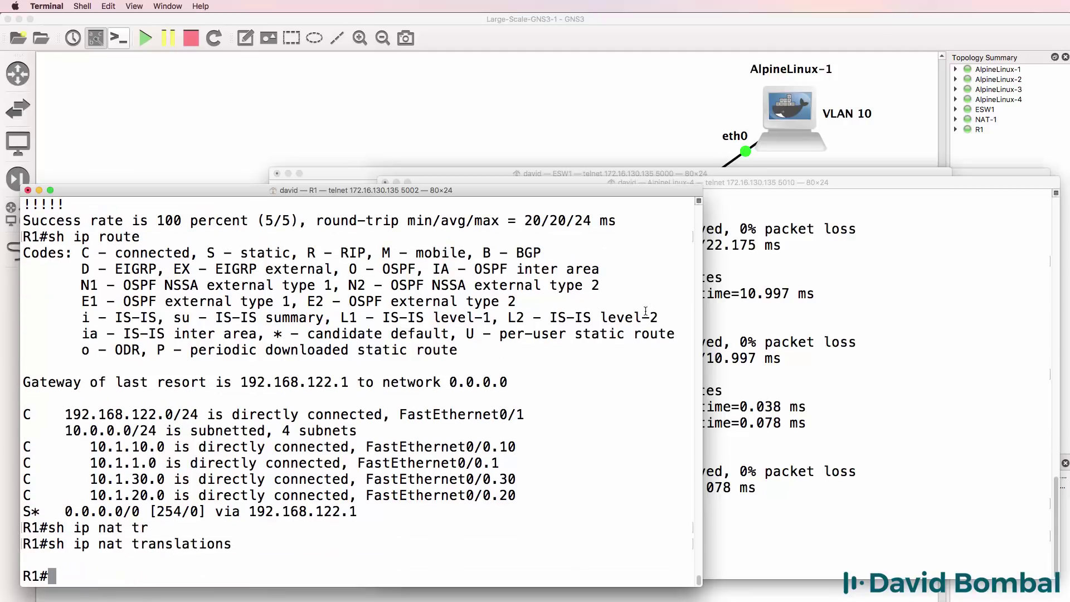
# Retry the google.com ping from AlpineLinux-4 and AlpineLinux-1
pyautogui.click(801, 324)
pyautogui.press('Up')
pyautogui.press('Return')
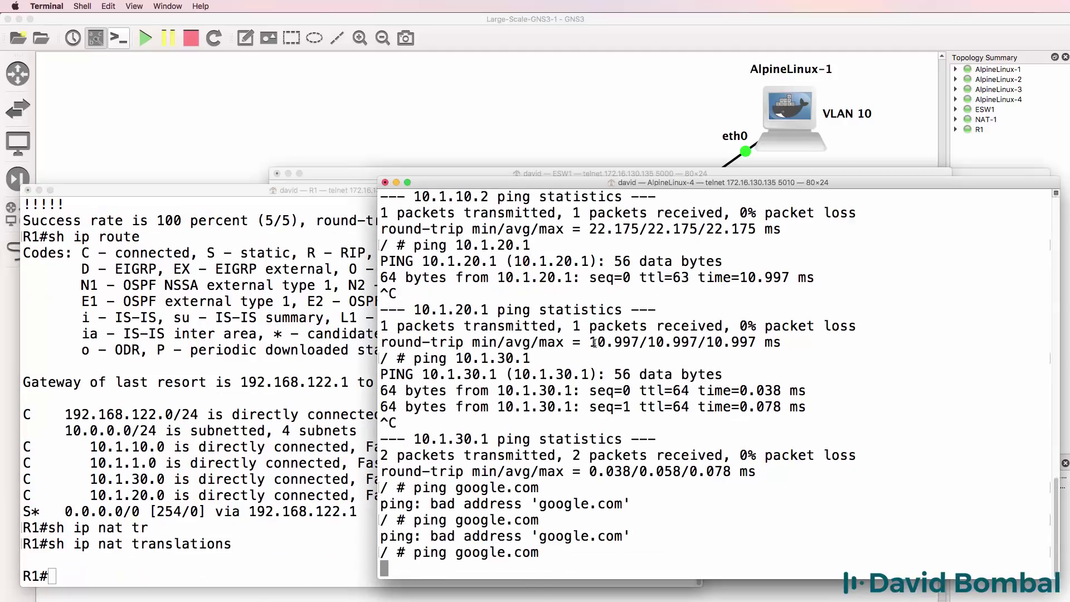
pyautogui.click(974, 173)
pyautogui.write('ping google')
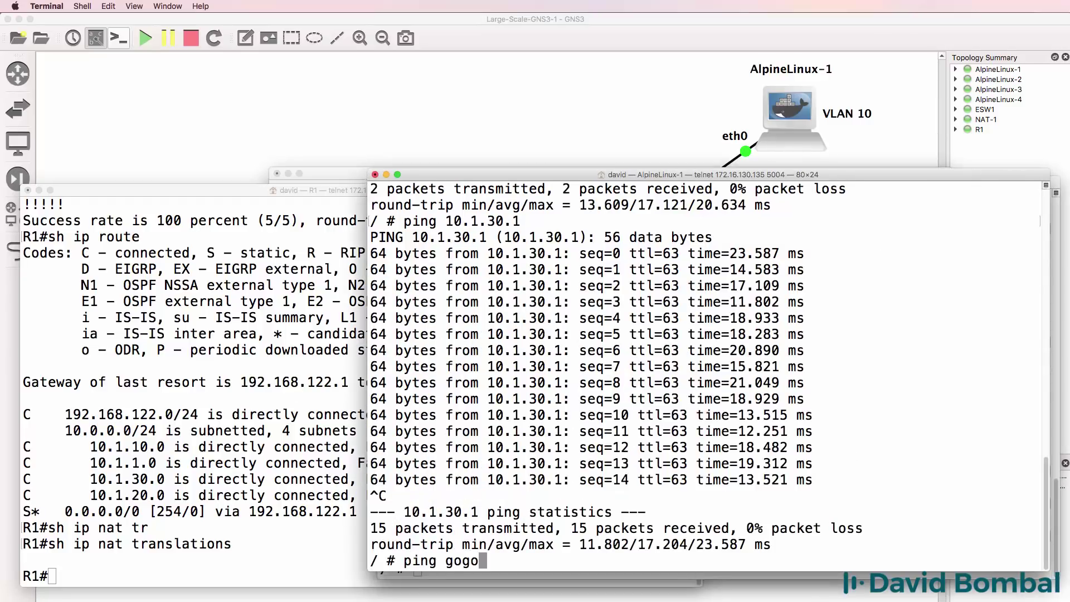
pyautogui.press('BackSpace')
pyautogui.press('BackSpace')
pyautogui.press('BackSpace')
pyautogui.press('BackSpace')
pyautogui.write('ogle.com')
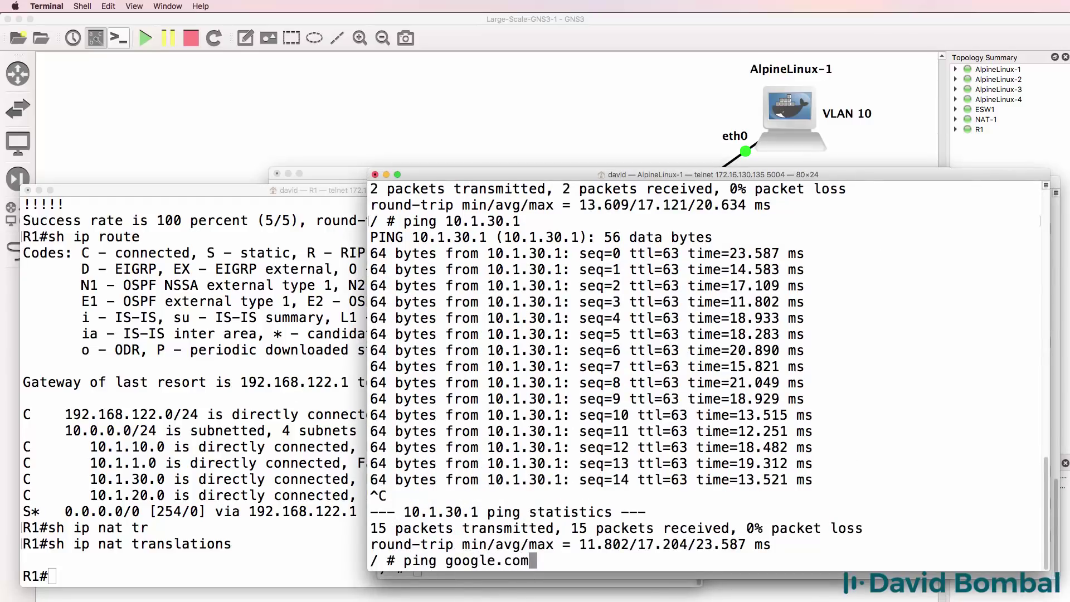
pyautogui.press('Return')
# Show access list 1 match counts on R1, highlighting the 4 matches on 10.1.10.0
pyautogui.press('super+grave')
pyautogui.write('sh access-l')
pyautogui.press('Tab')
pyautogui.write('l')
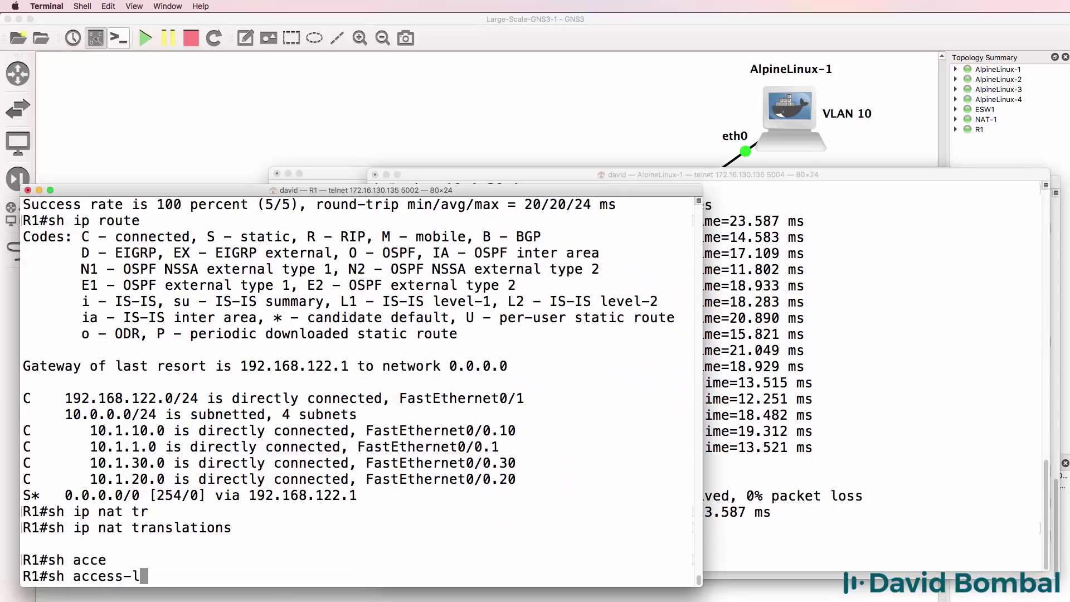
pyautogui.press('Tab')
pyautogui.write('1')
pyautogui.press('Return')
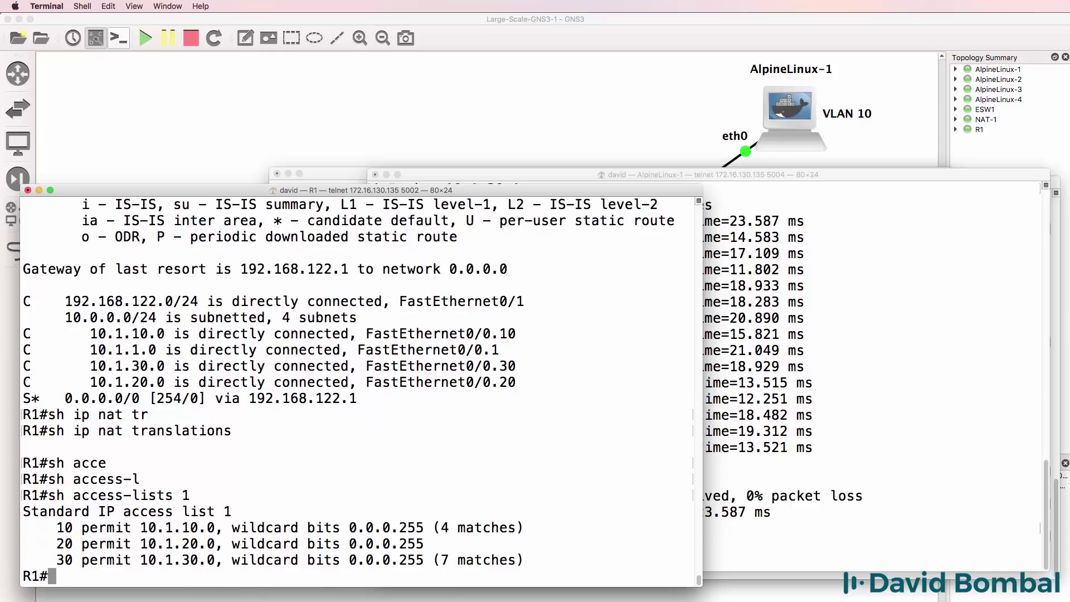
pyautogui.press('Up')
pyautogui.press('Return')
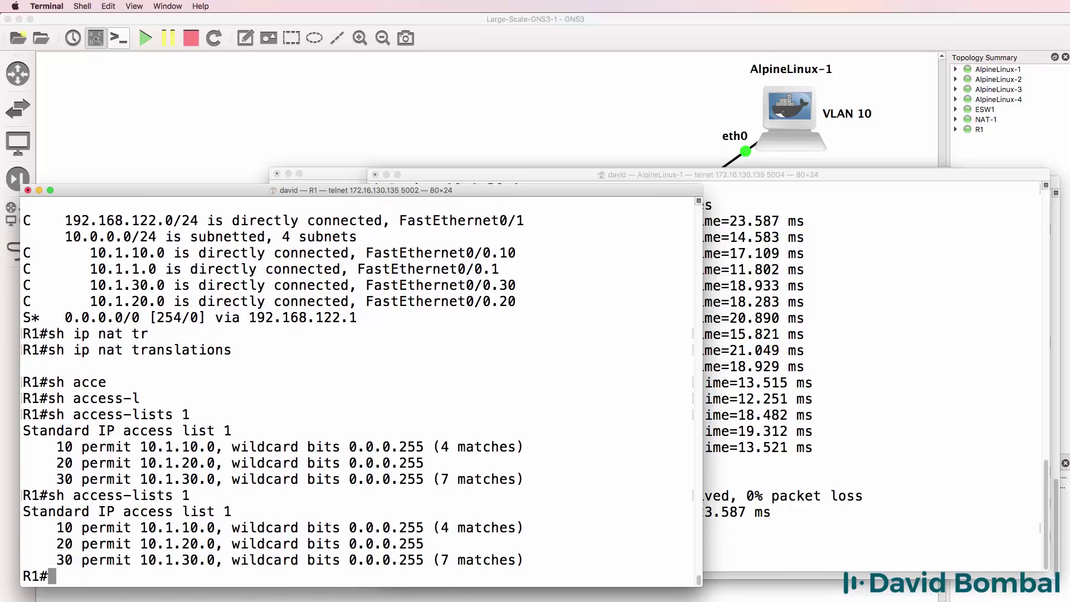
pyautogui.moveTo(542, 531); pyautogui.dragTo(306, 529)
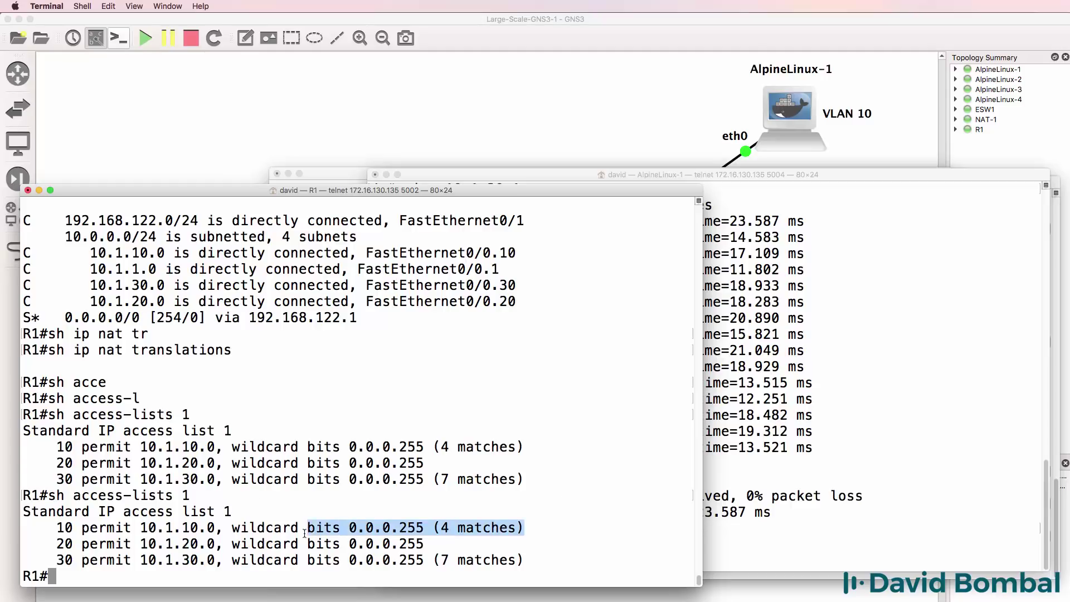
# Rerun the google.com ping from AlpineLinux-1
pyautogui.click(794, 468)
pyautogui.press('Return')
pyautogui.click(113, 532)
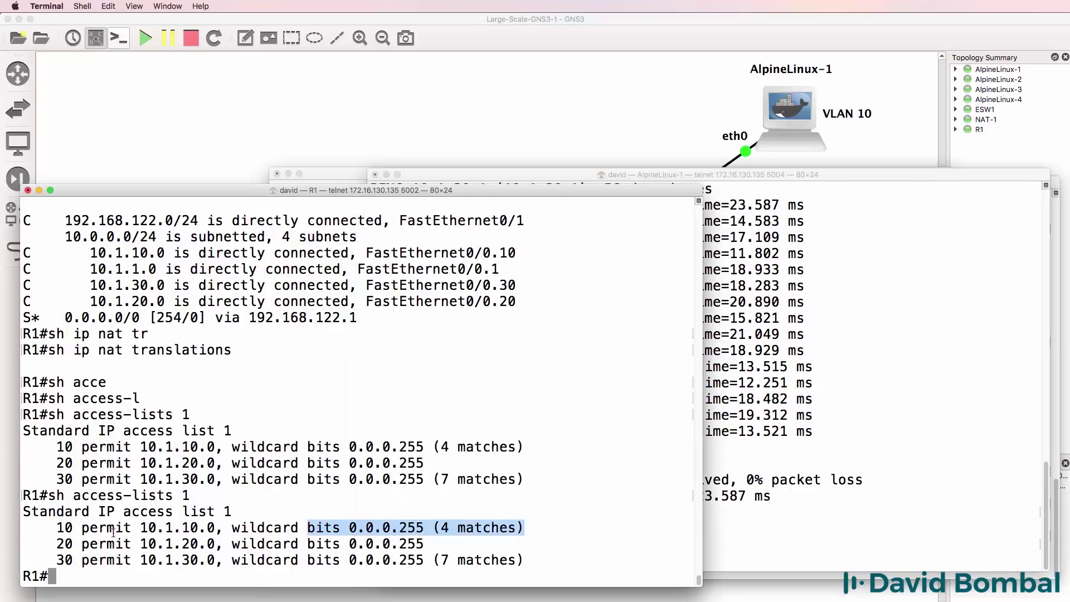
# Display R1's NAT translations again with sh ip nat translations
pyautogui.write('sh ip nat tr')
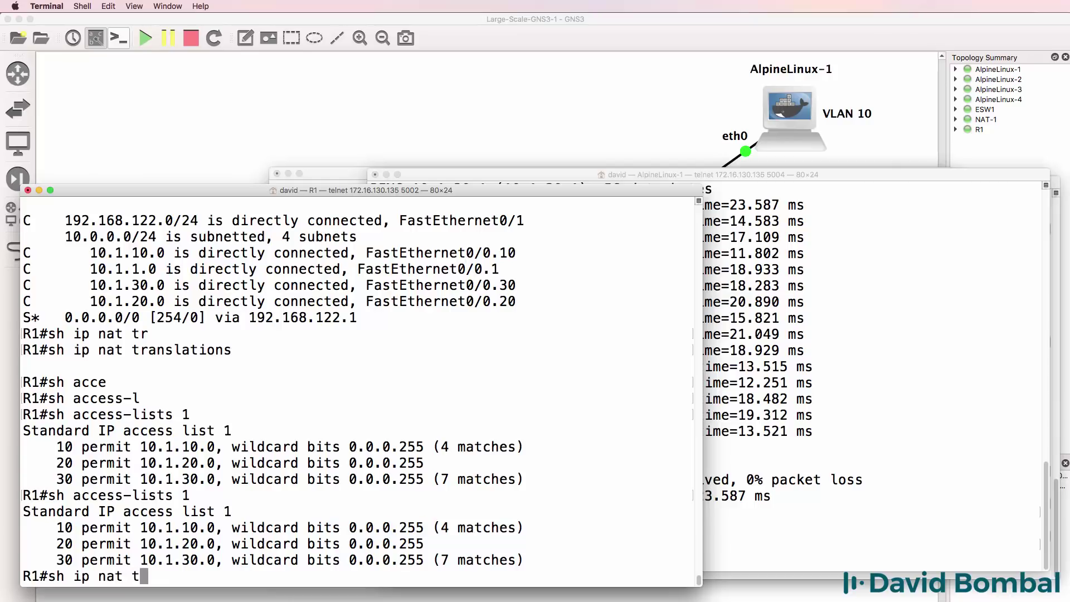
pyautogui.press('Tab')
pyautogui.press('Return')
# Page through R1's running config, highlighting ip nat inside under FastEthernet0/0 and the subinterfaces below
pyautogui.write('sh run')
pyautogui.press('Return')
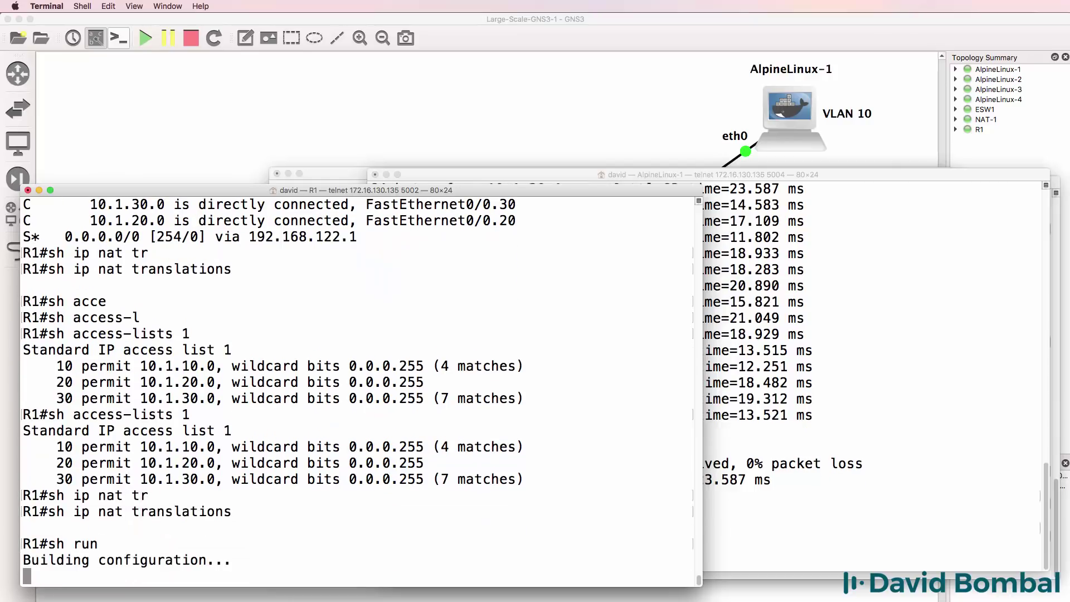
pyautogui.press('space')
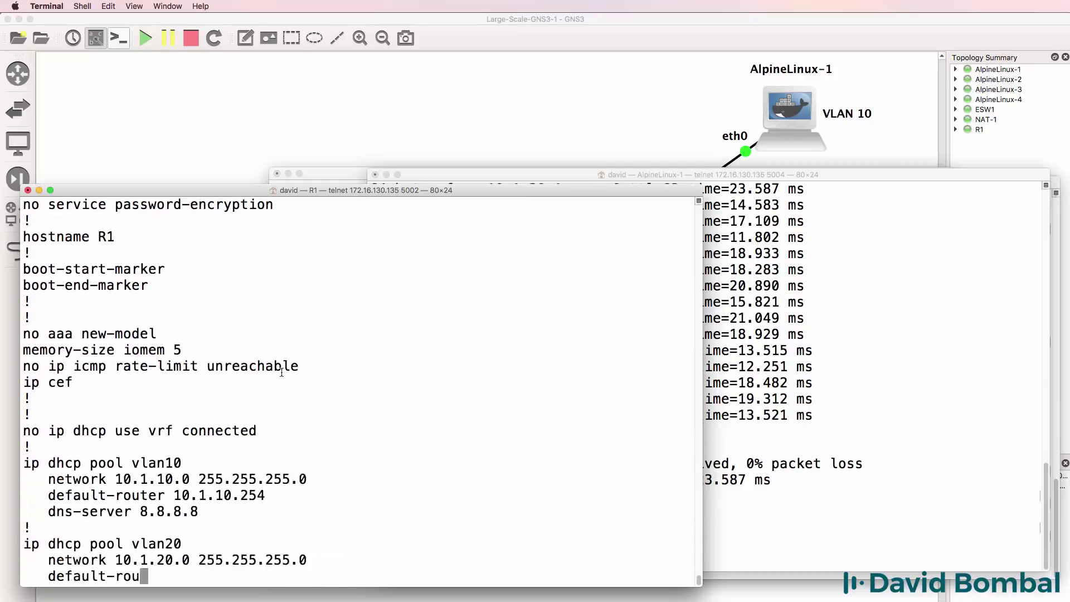
pyautogui.press('space')
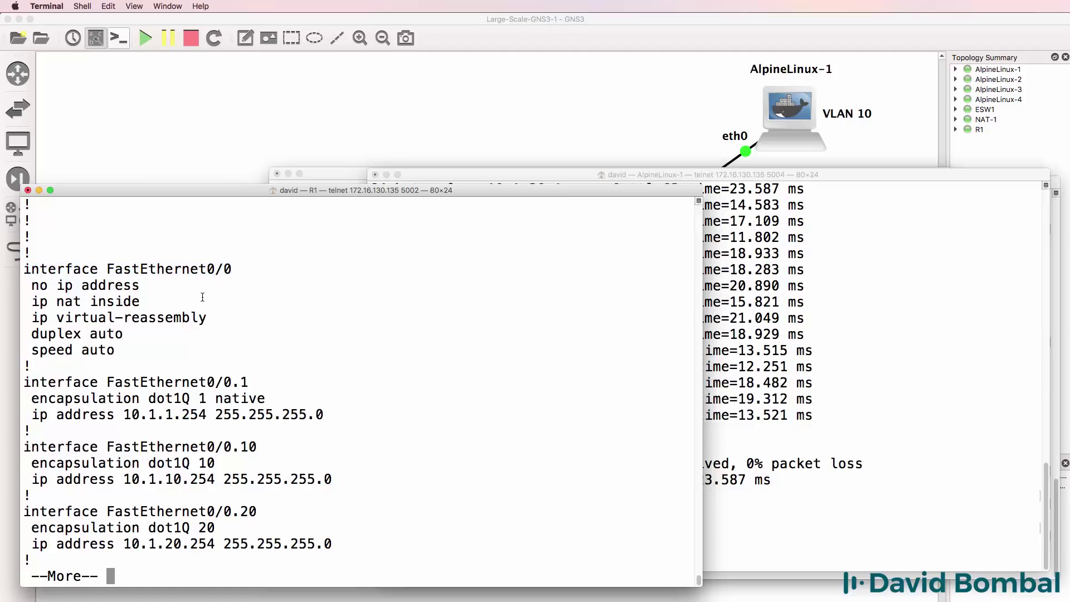
pyautogui.moveTo(204, 300); pyautogui.dragTo(1, 301)
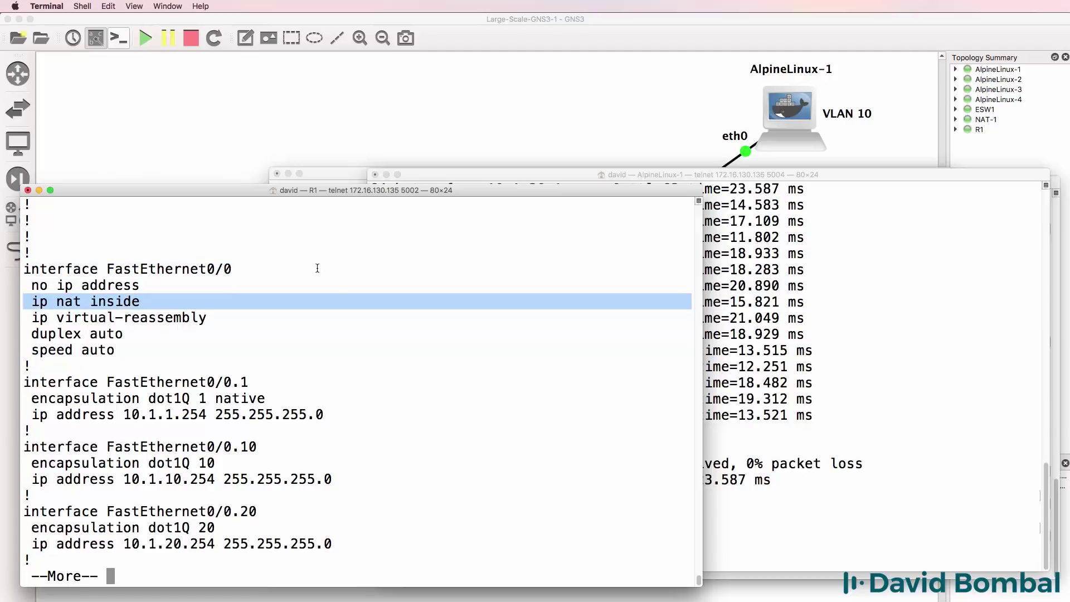
pyautogui.moveTo(304, 267); pyautogui.dragTo(2, 271)
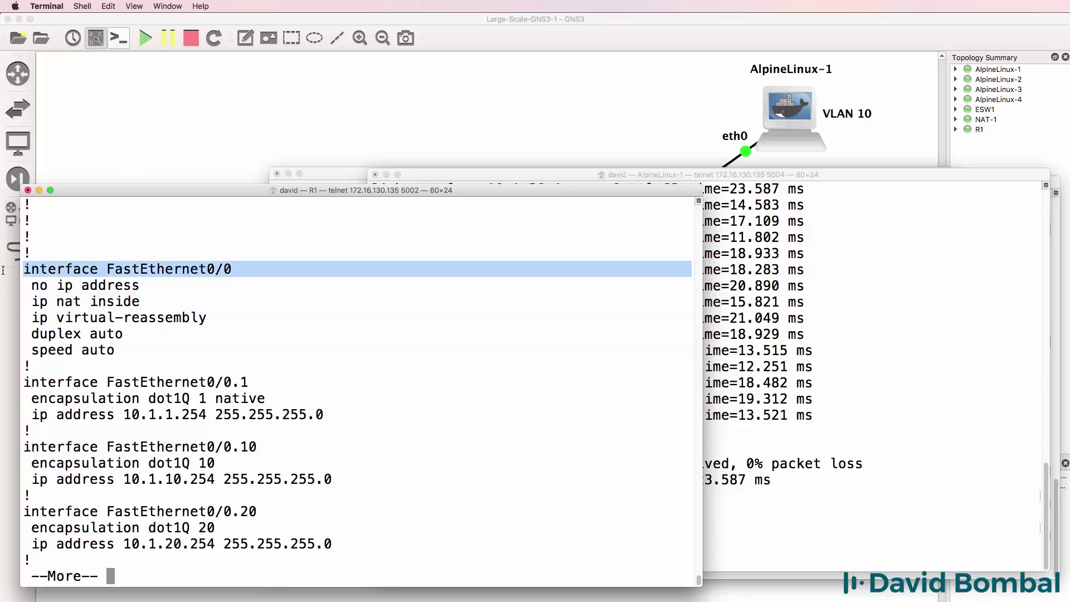
pyautogui.moveTo(42, 368); pyautogui.dragTo(285, 543)
# Enter global configuration and set ip nat inside on subinterface f0/0.1
pyautogui.write('qconf t')
pyautogui.press('Return')
pyautogui.write('in')
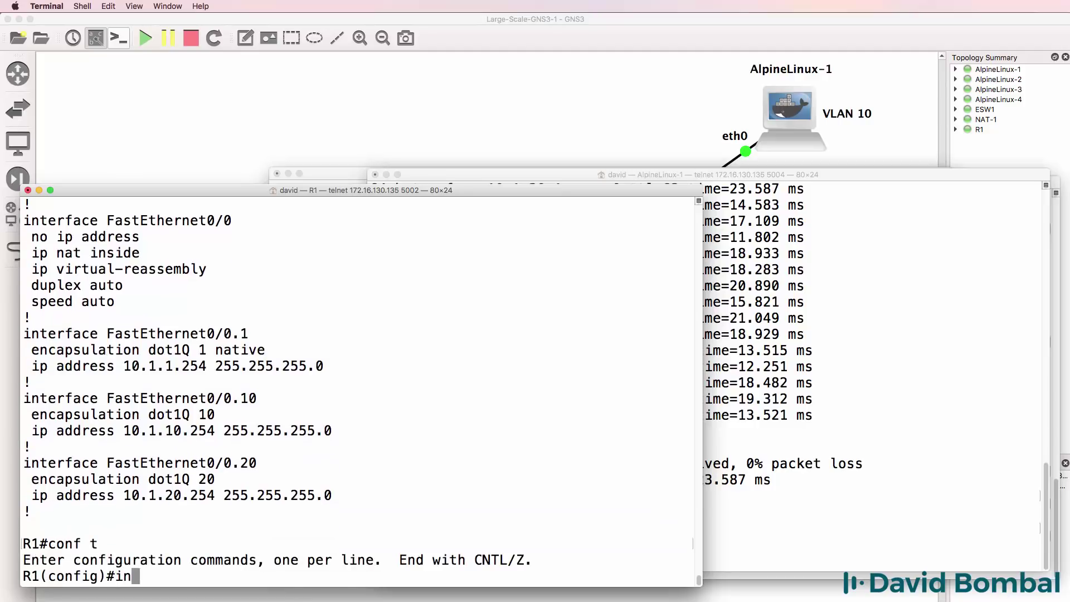
pyautogui.write('t f0/0.1')
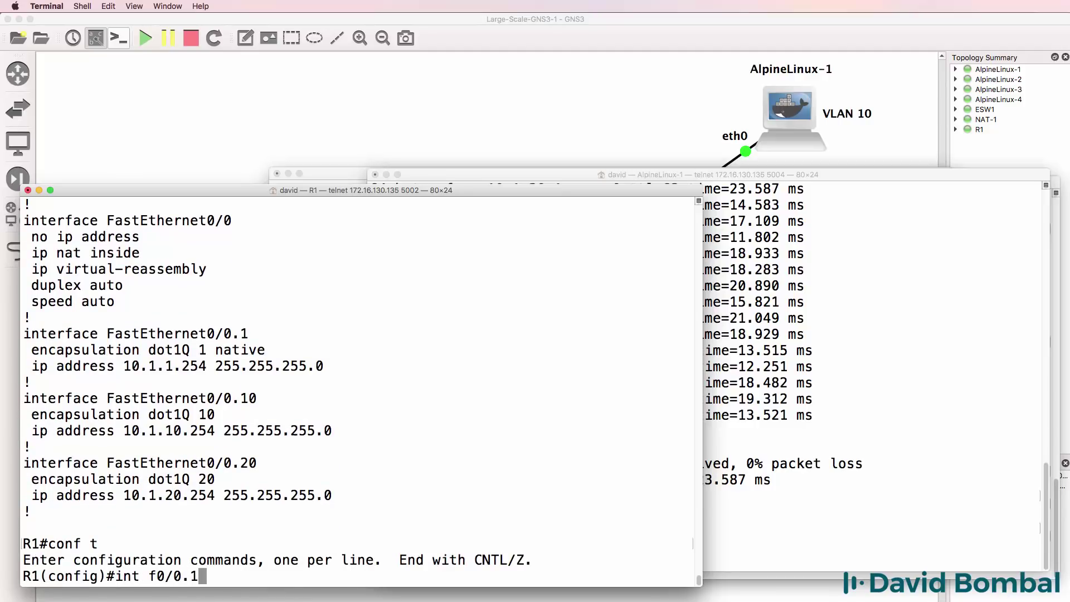
pyautogui.press('Return')
pyautogui.write('ip nat inst')
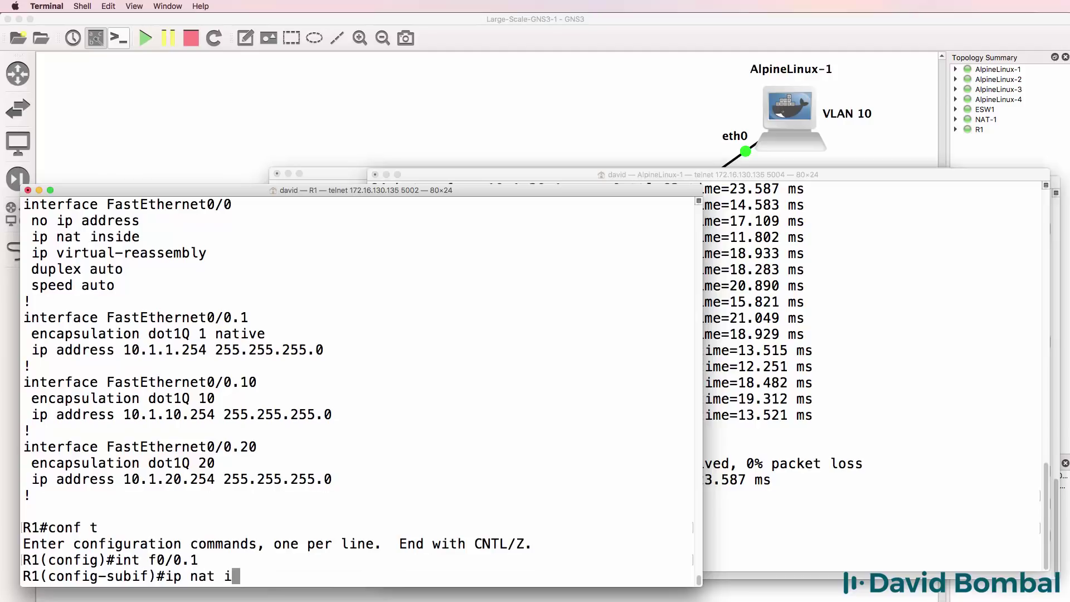
pyautogui.press('Tab')
pyautogui.press('BackSpace')
pyautogui.press('Tab')
pyautogui.press('Return')
# Apply ip nat inside to subinterfaces f0/0.10 and f0/0.20 using recalled commands
pyautogui.write('int f0/0.10')
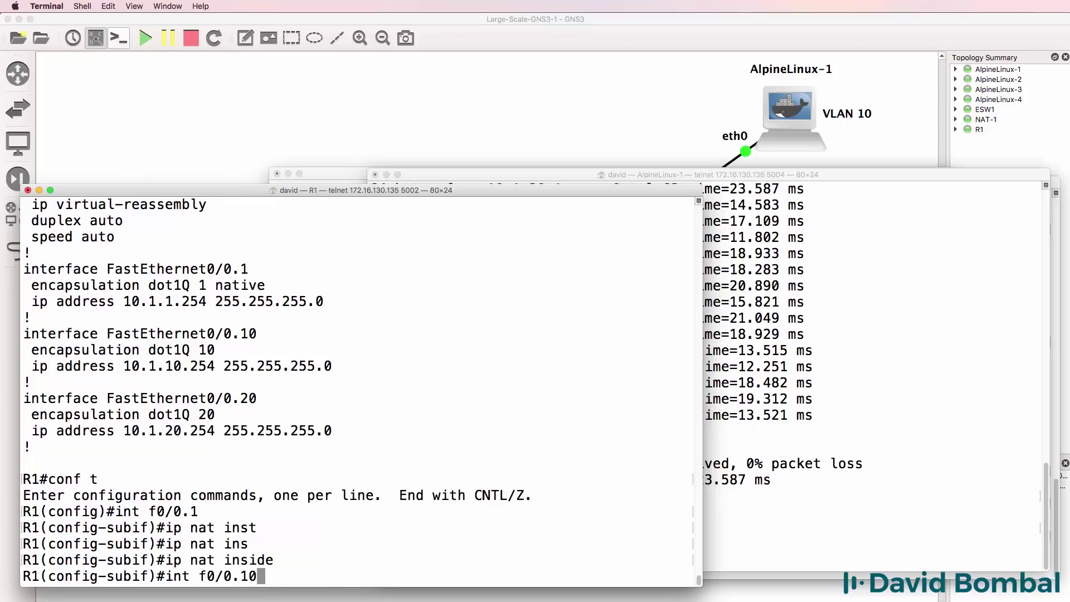
pyautogui.press('Return')
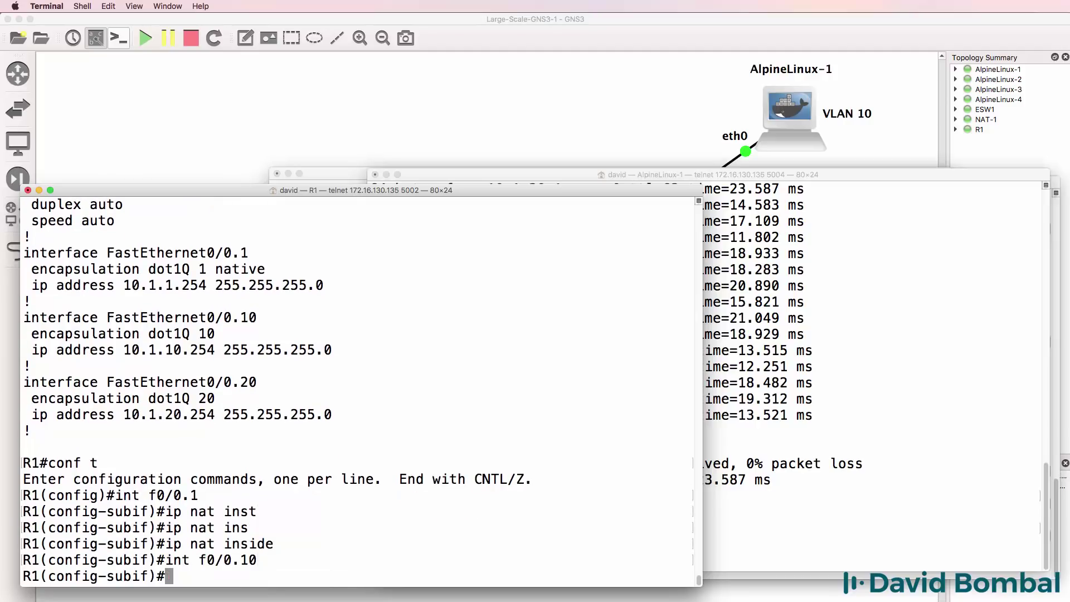
pyautogui.press('Up')
pyautogui.press('Up')
pyautogui.press('Return')
pyautogui.press('Up')
pyautogui.press('Up')
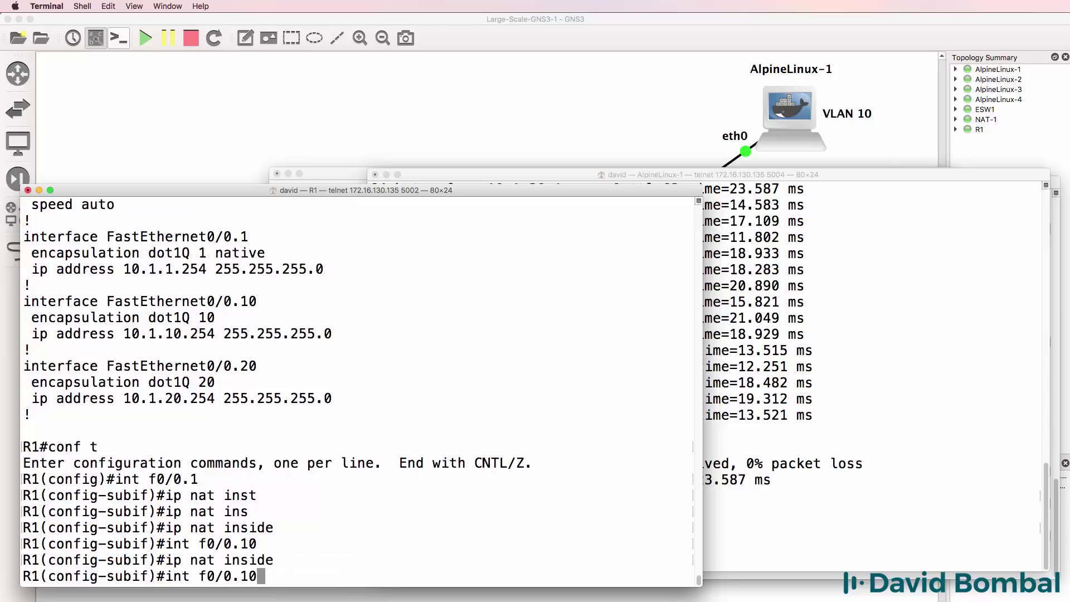
pyautogui.press('BackSpace')
pyautogui.press('BackSpace')
pyautogui.write('20')
pyautogui.press('Return')
# Apply ip nat inside to subinterface f0/0.30
pyautogui.press('Up')
pyautogui.press('Up')
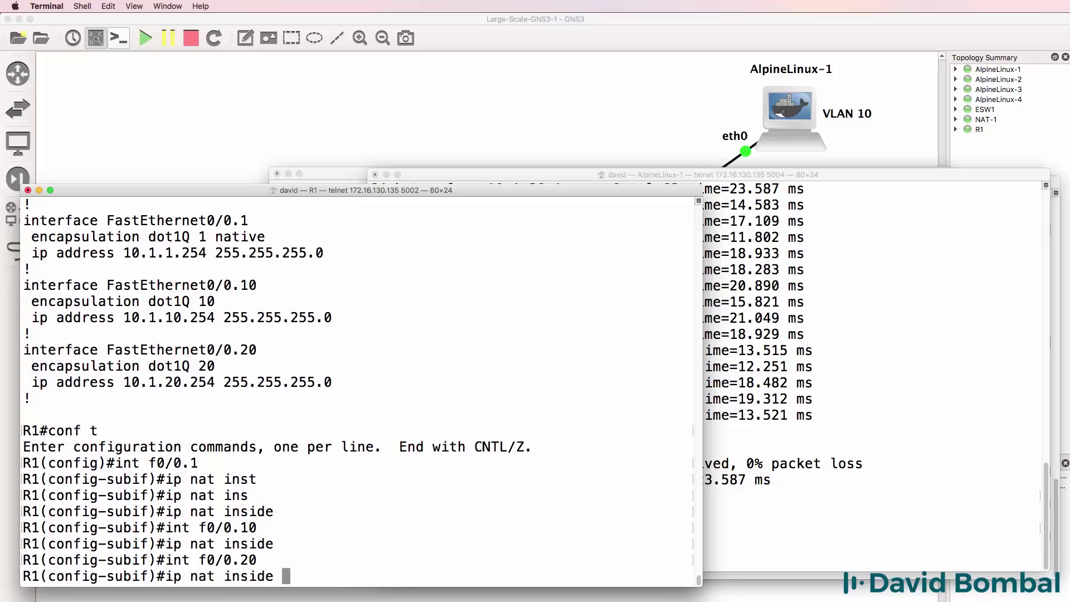
pyautogui.press('Return')
pyautogui.press('Up')
pyautogui.press('Up')
pyautogui.press('BackSpace')
pyautogui.press('BackSpace')
pyautogui.write('30')
pyautogui.press('Return')
pyautogui.press('Up')
pyautogui.press('Up')
pyautogui.press('Return')
# Exit configuration mode and display R1's running configuration with sh run
pyautogui.write('end')
pyautogui.press('Return')
pyautogui.write('sh run')
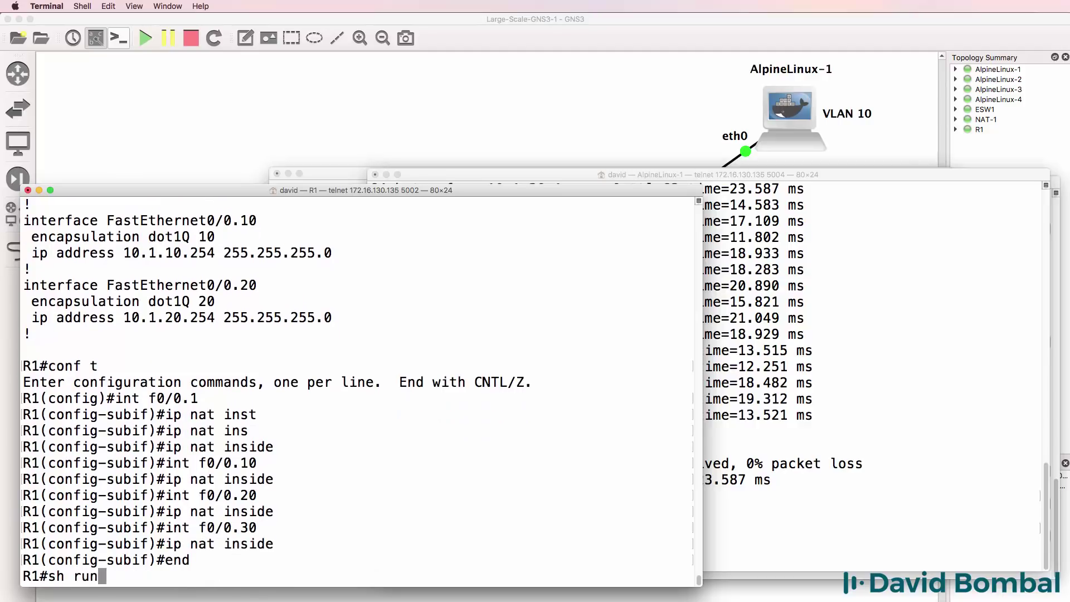
pyautogui.press('Return')
# Page through the running config and highlight ip nat inside under f0/0.20 and f0/0.1
pyautogui.press('space')
pyautogui.press('space')
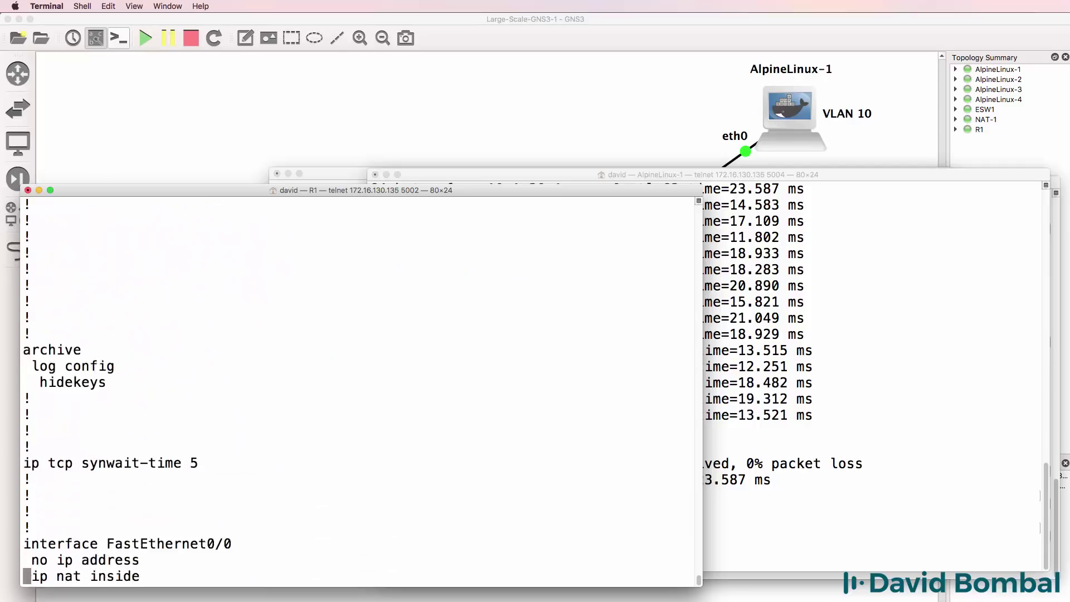
pyautogui.press('Return')
pyautogui.press('Return')
pyautogui.press('Return')
pyautogui.press('Return')
pyautogui.press('Return')
pyautogui.press('Return')
pyautogui.press('Return')
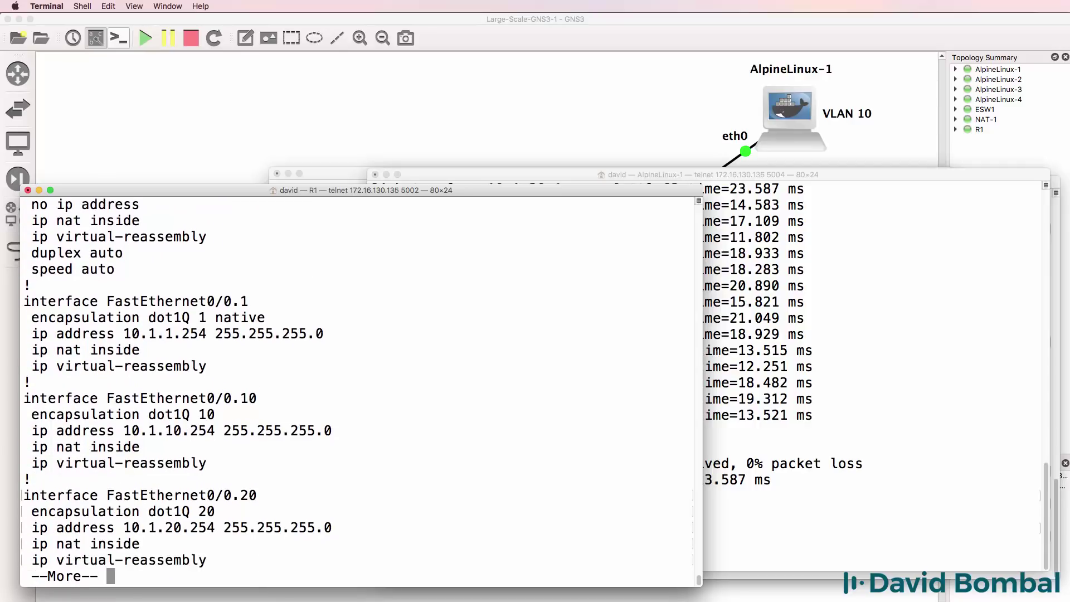
pyautogui.moveTo(153, 512); pyautogui.dragTo(34, 512)
pyautogui.moveTo(142, 319); pyautogui.dragTo(26, 321)
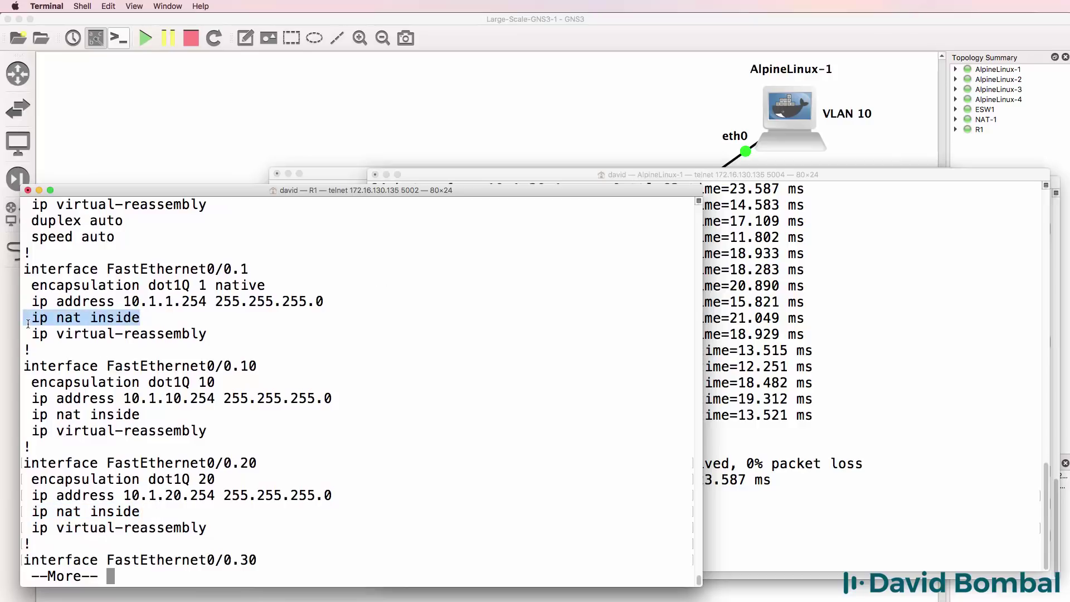
# Rerun ping google.com from AlpineLinux-1's console
pyautogui.click(821, 461)
pyautogui.press('Up')
pyautogui.press('Return')
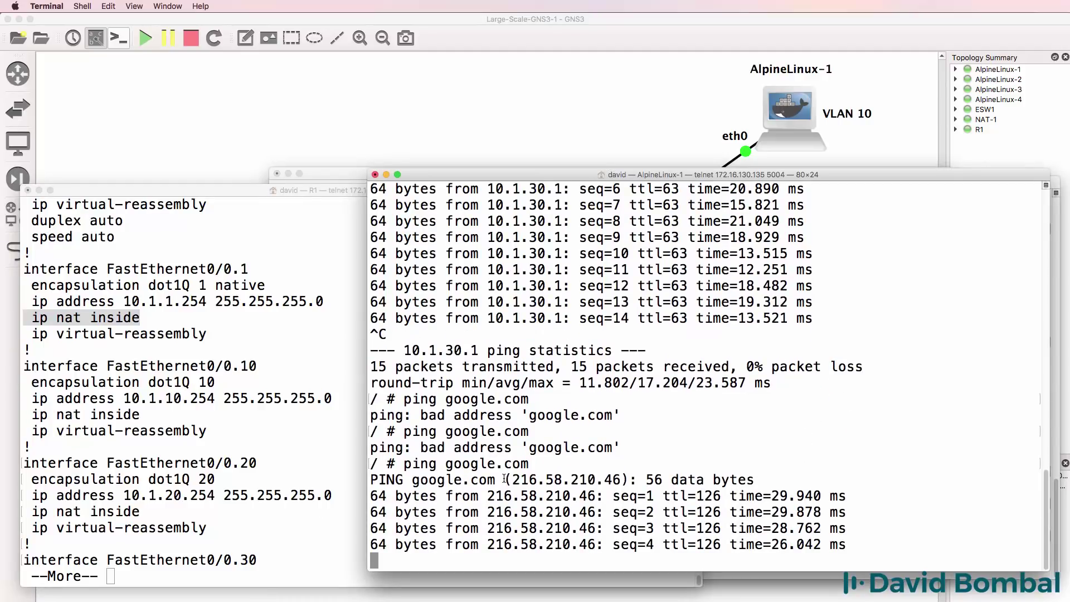
# List R1's NAT translations with sh ip nat translations
pyautogui.click(96, 520)
pyautogui.write('qsh ip nat tr')
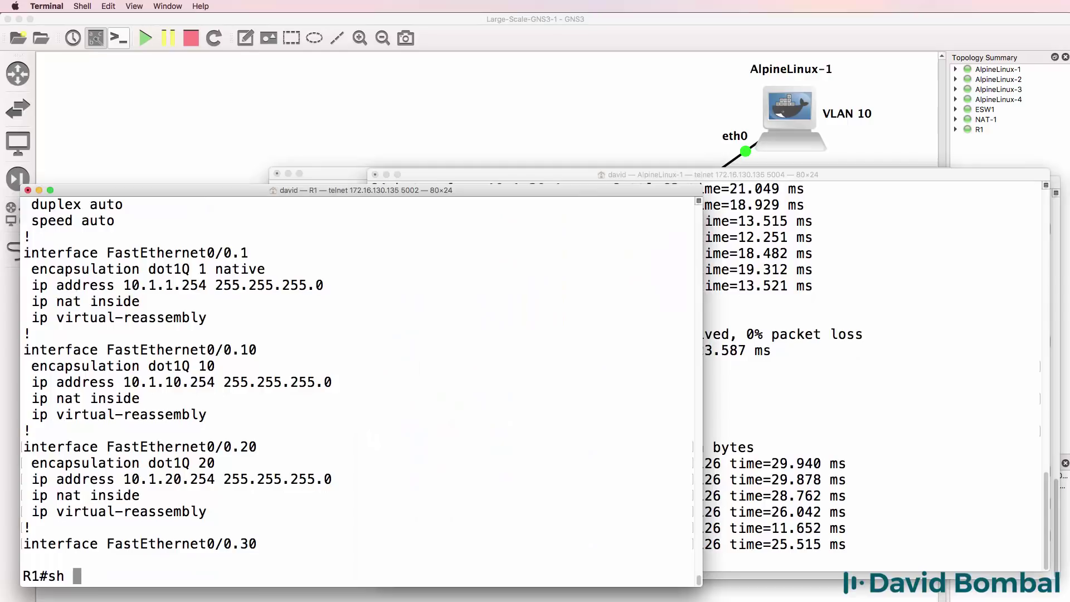
pyautogui.press('Tab')
pyautogui.press('Return')
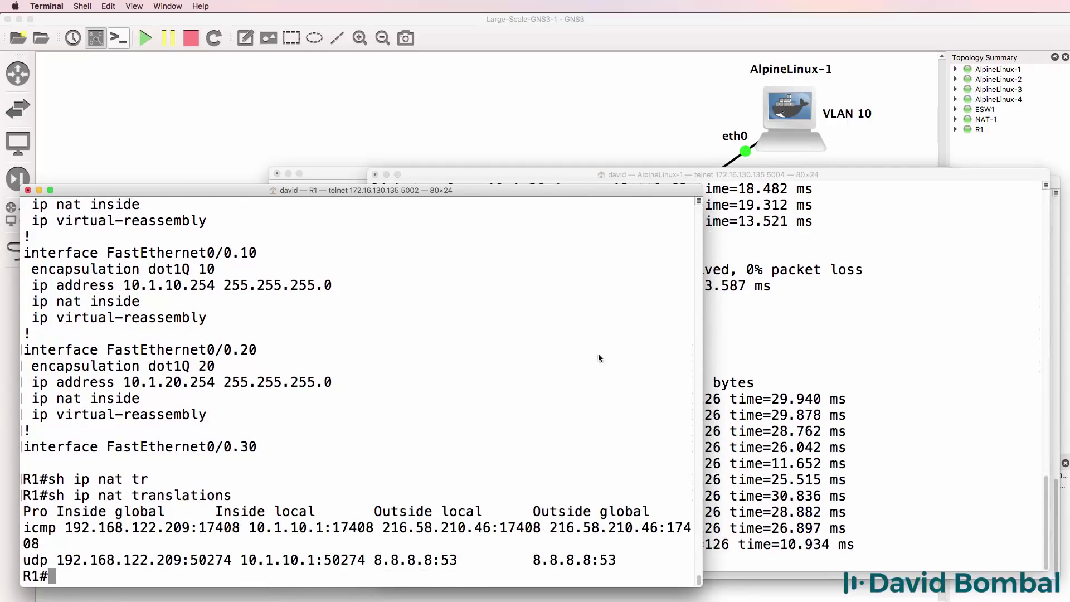
# Stop AlpineLinux-1's ping and start ping google.com from AlpineLinux-4
pyautogui.click(724, 357)
pyautogui.hotkey('ctrl', 'c')
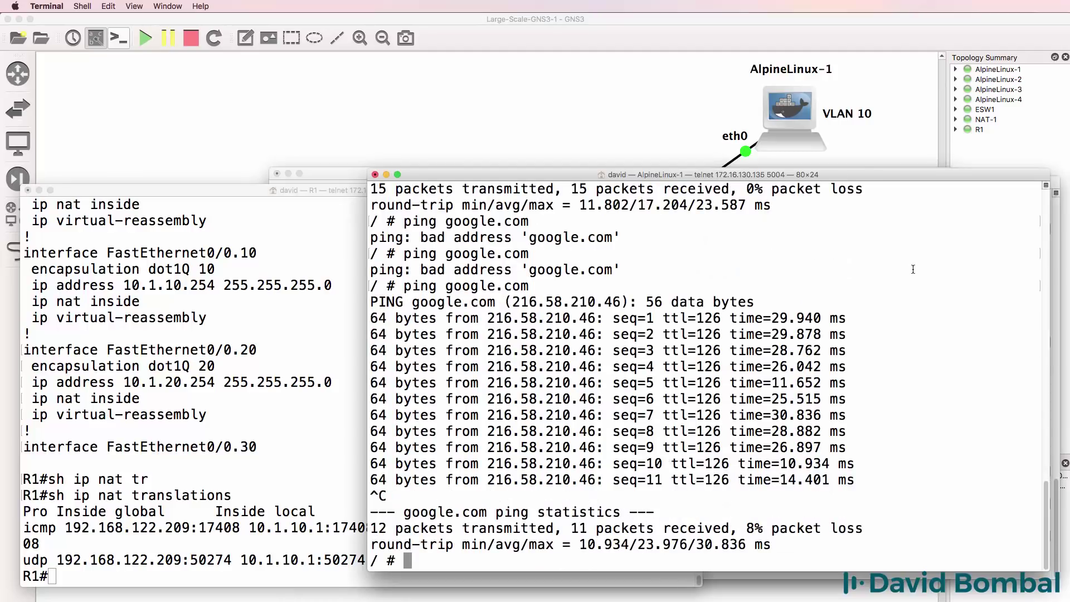
pyautogui.moveTo(860, 172); pyautogui.dragTo(854, 126)
pyautogui.click(1047, 205)
pyautogui.press('Up')
pyautogui.press('Return')
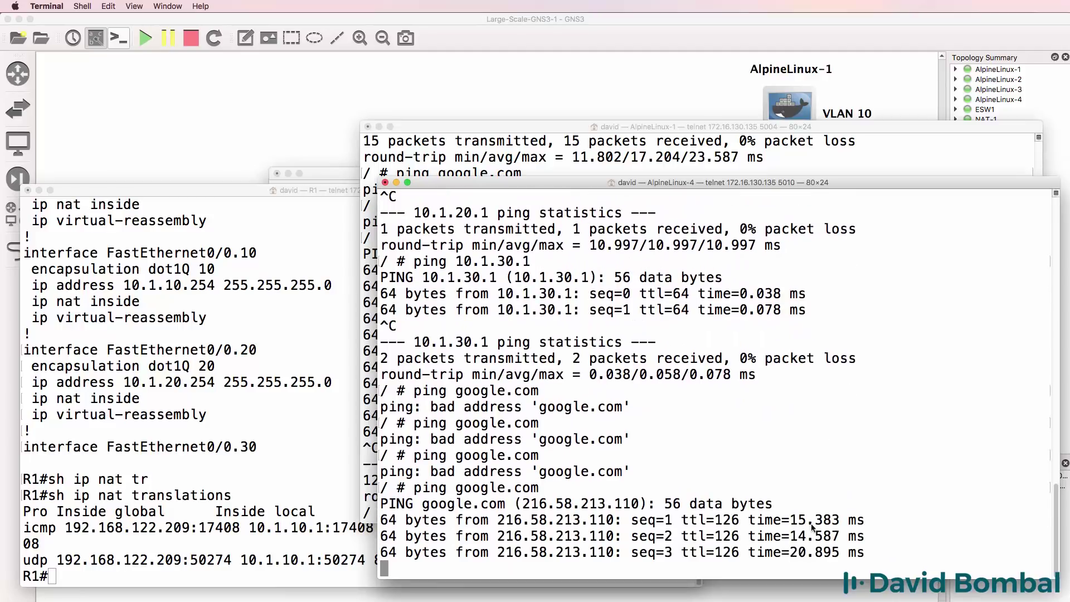
# Recheck R1's NAT table for 10.1.30.1, stop AlpineLinux-4's ping, and open AlpineLinux-3's menu
pyautogui.click(161, 470)
pyautogui.press('Up')
pyautogui.press('Return')
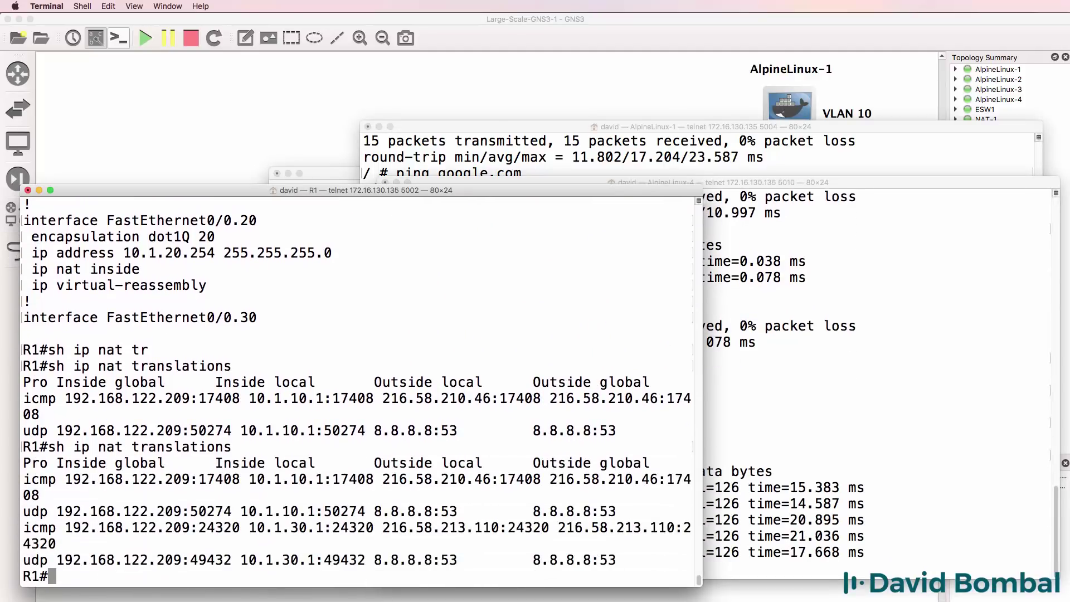
pyautogui.moveTo(249, 527); pyautogui.dragTo(324, 527)
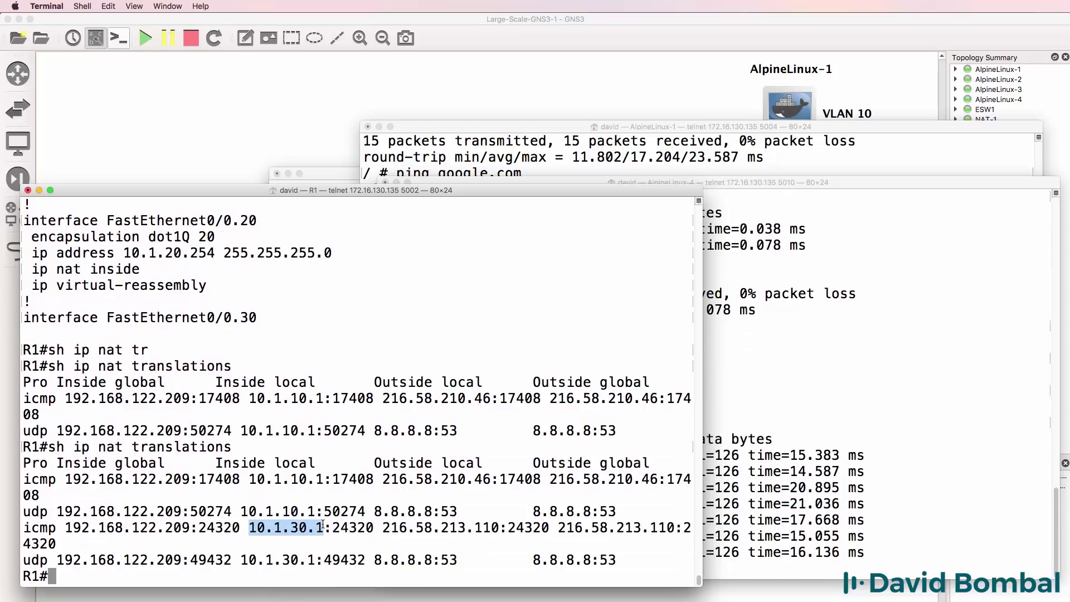
pyautogui.click(795, 382)
pyautogui.hotkey('ctrl', 'c')
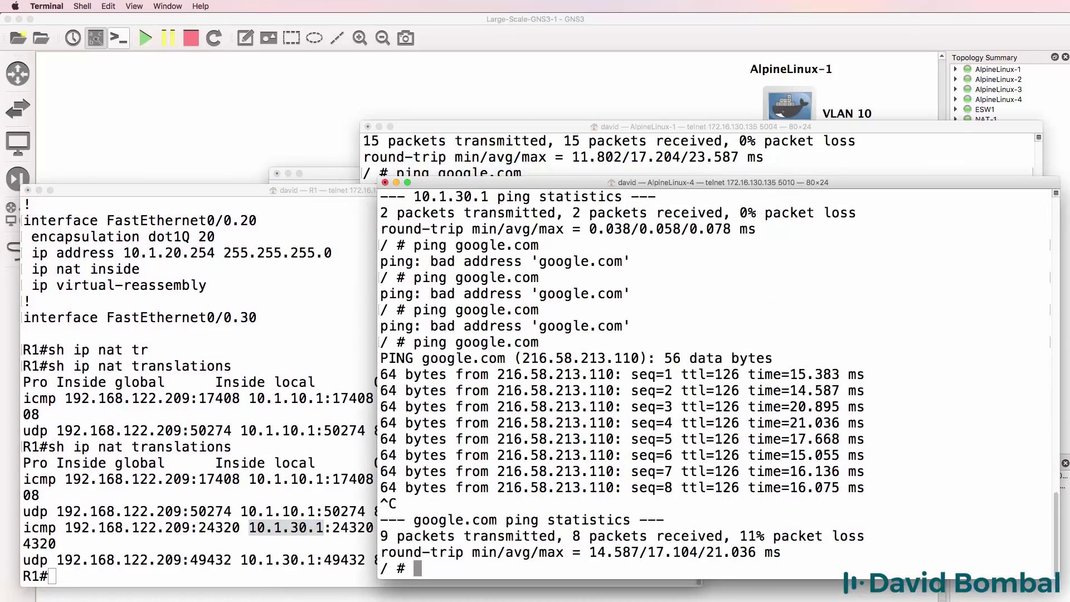
pyautogui.press('super+Tab')
pyautogui.rightClick(800, 318)
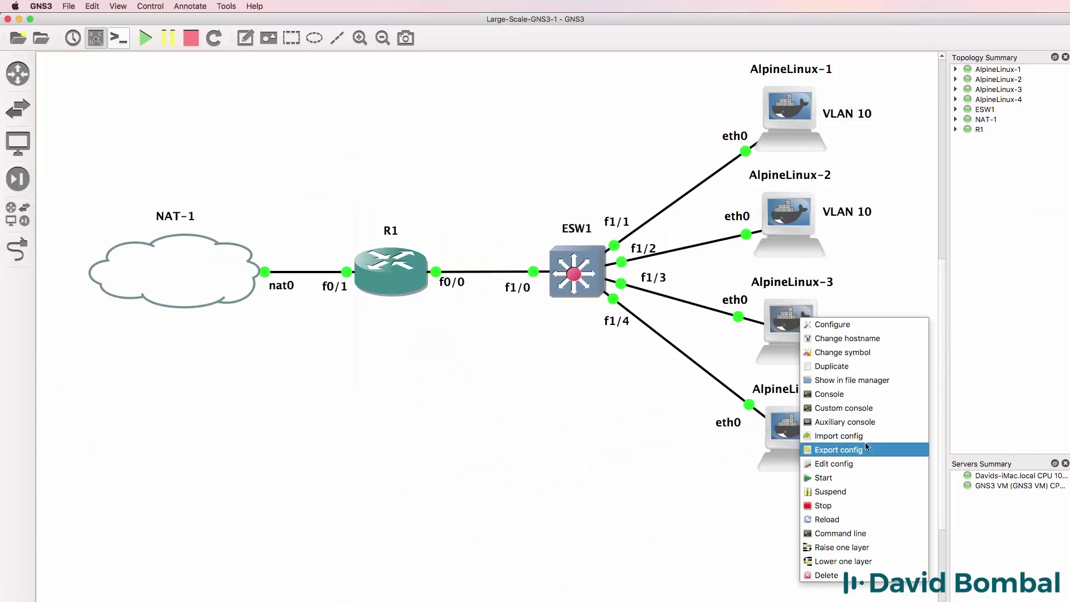
# From AlpineLinux-3's console, ping google.com and then cisco.com
pyautogui.click(842, 394)
pyautogui.write('ping google.com')
pyautogui.press('Return')
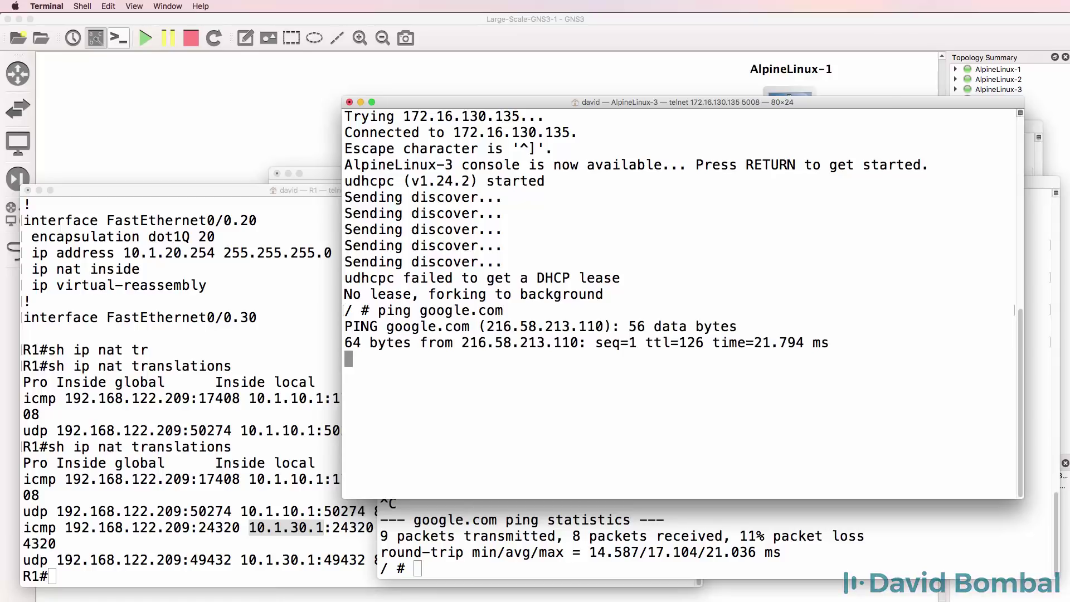
pyautogui.hotkey('ctrl', 'c')
pyautogui.write('ping cisco.com')
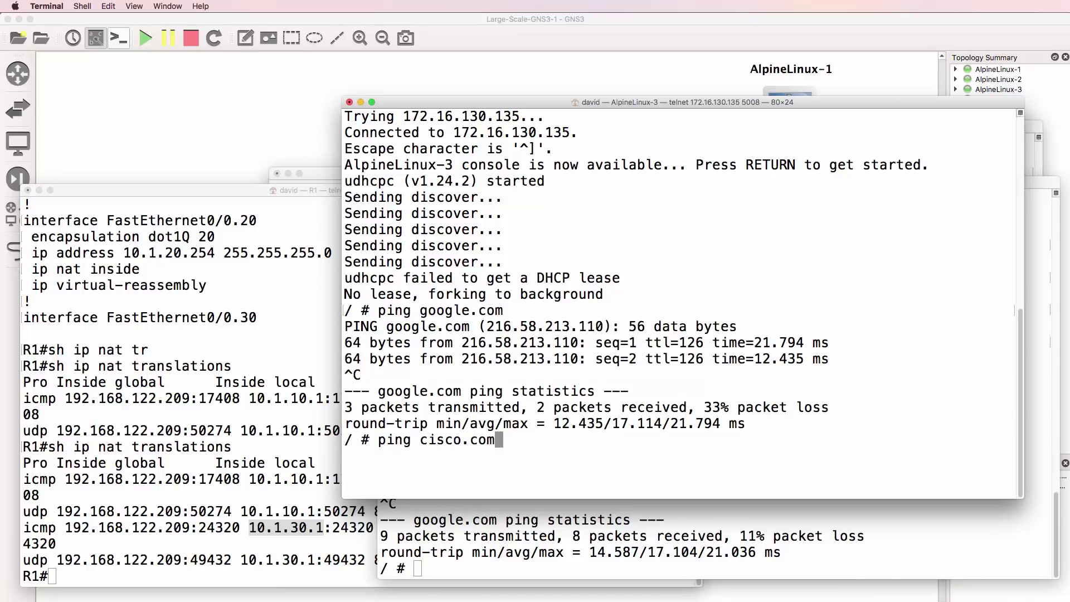
pyautogui.press('Return')
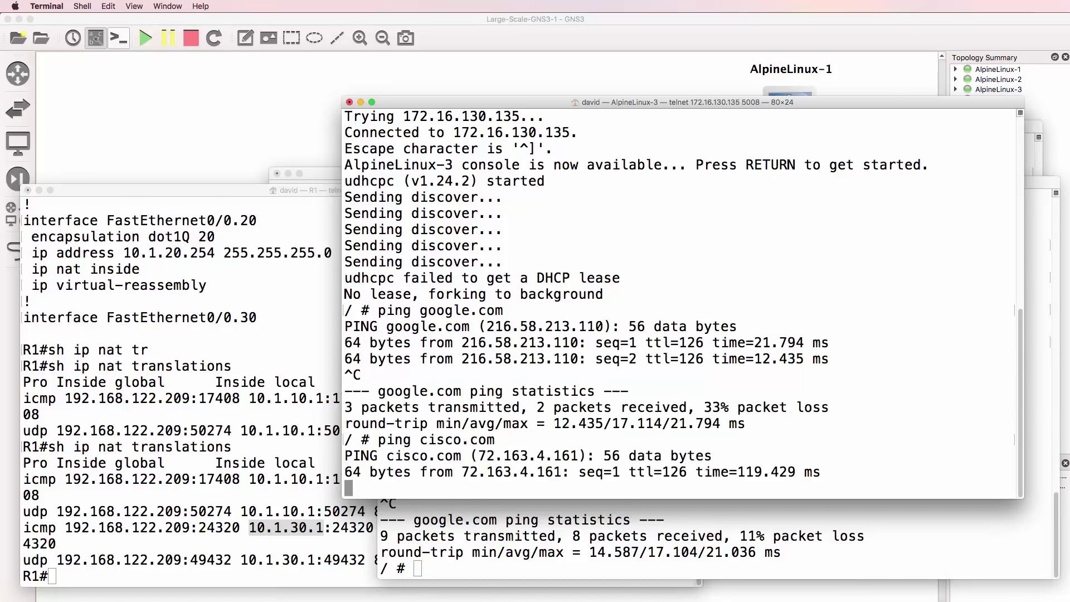
pyautogui.hotkey('ctrl', 'c')
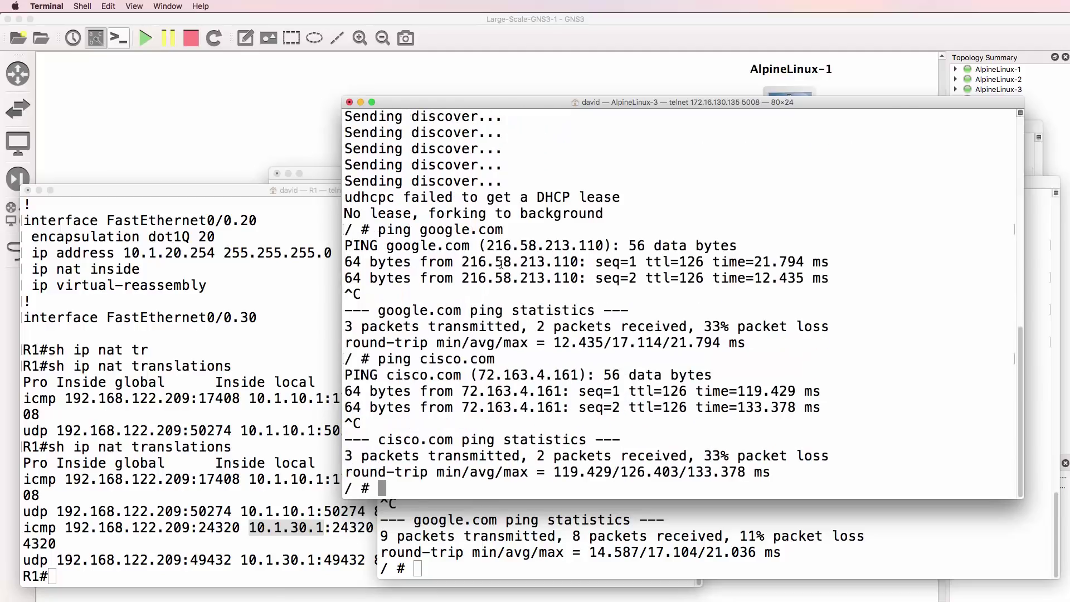
# List R1's NAT translations, save its configuration with wr, and return to the topology
pyautogui.click(285, 381)
pyautogui.press('Up')
pyautogui.press('Return')
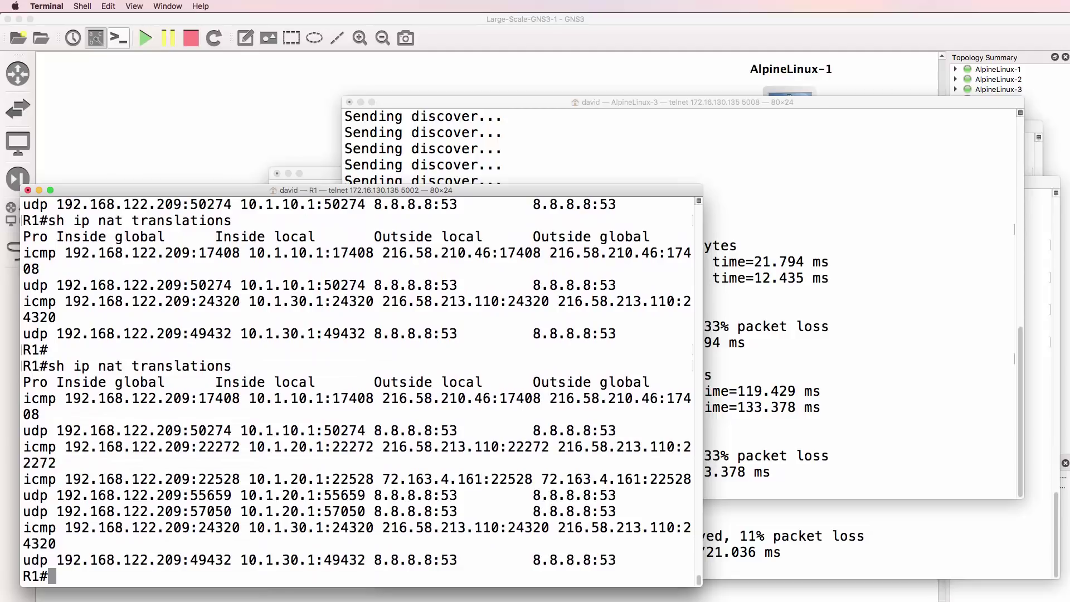
pyautogui.write('wr')
pyautogui.press('Return')
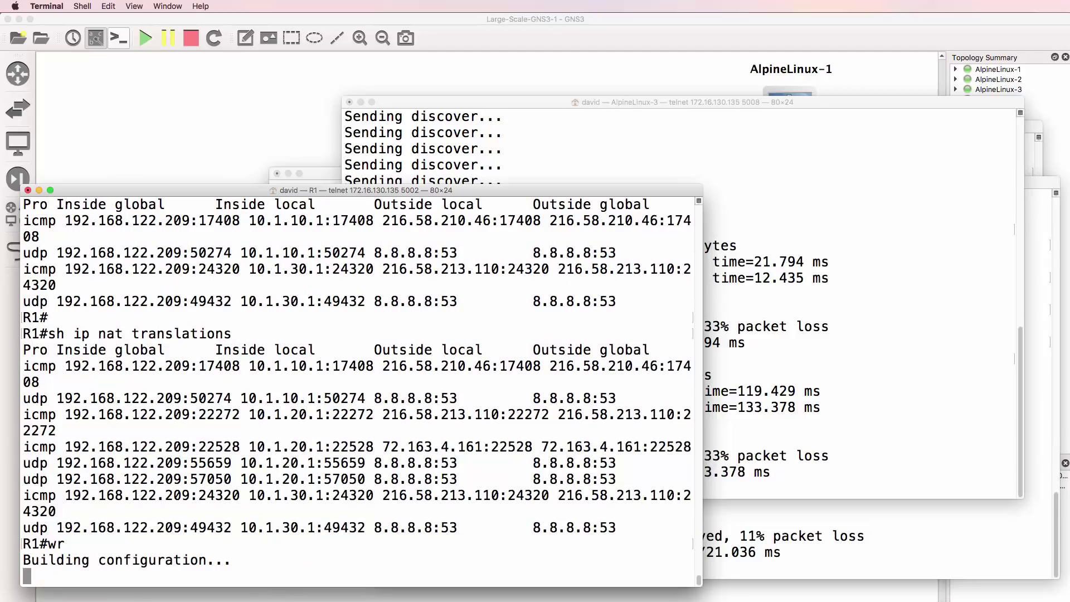
pyautogui.click(467, 29)
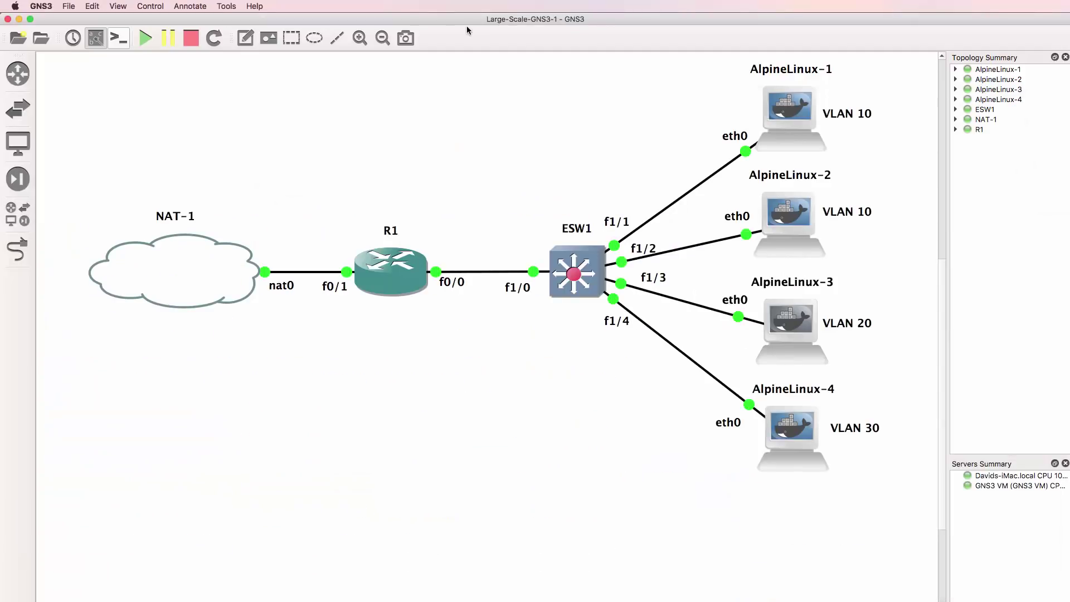